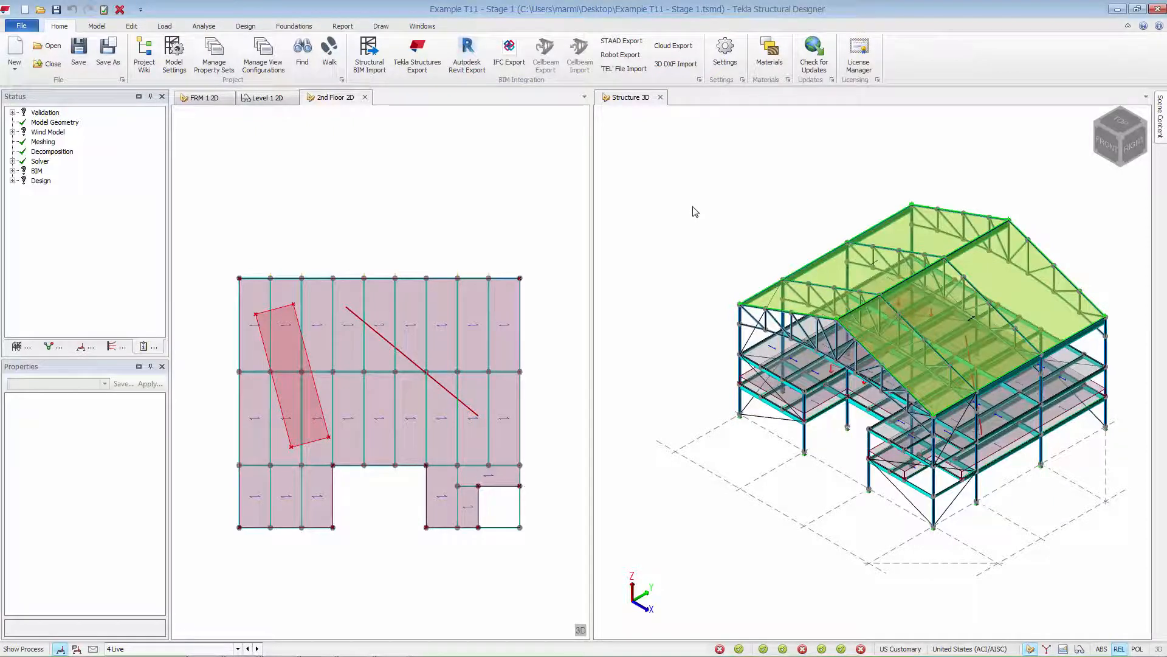
Orbit the 3D structure to its opposite side and review the model's construction levels
{"action": "mouse_move", "coordinate": [774, 206]}
{"action": "middle_mouse_down"}
{"action": "mouse_move", "coordinate": [732, 122]}
{"action": "mouse_move", "coordinate": [670, 141]}
{"action": "mouse_move", "coordinate": [948, 207]}
{"action": "mouse_move", "coordinate": [850, 183]}
{"action": "mouse_move", "coordinate": [748, 183]}
{"action": "mouse_move", "coordinate": [961, 208]}
{"action": "mouse_move", "coordinate": [873, 206]}
{"action": "mouse_move", "coordinate": [959, 234]}
{"action": "mouse_move", "coordinate": [815, 194]}
{"action": "mouse_move", "coordinate": [762, 218]}
{"action": "middle_mouse_up"}
{"action": "key", "text": "Home"}
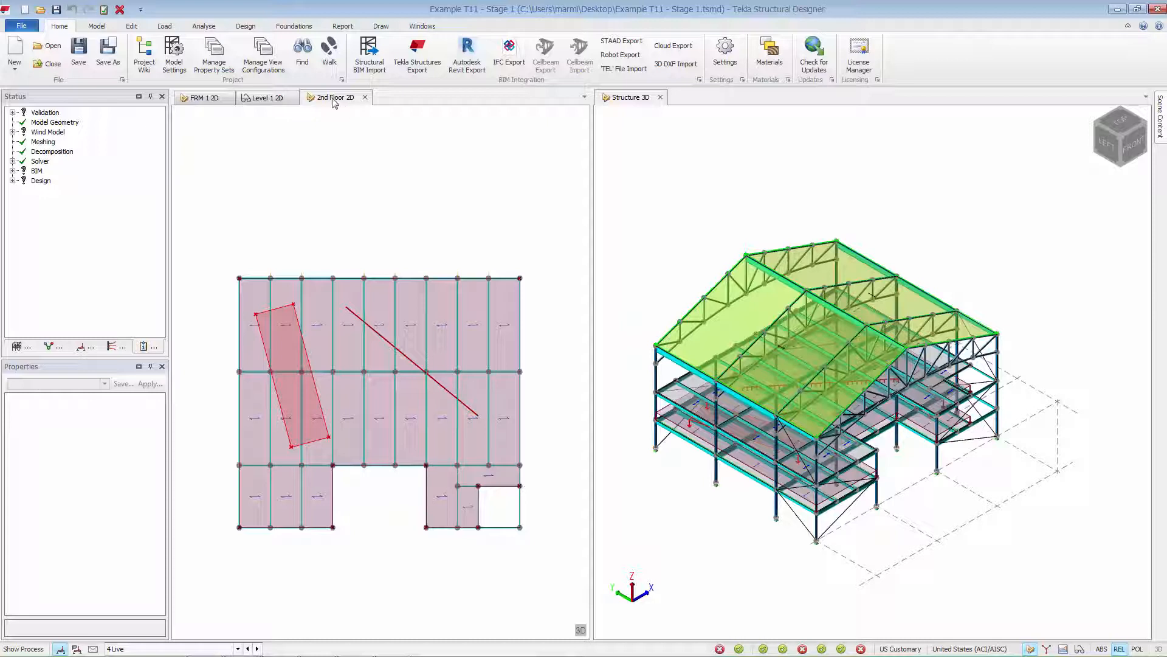
{"action": "left_click", "coordinate": [97, 26]}
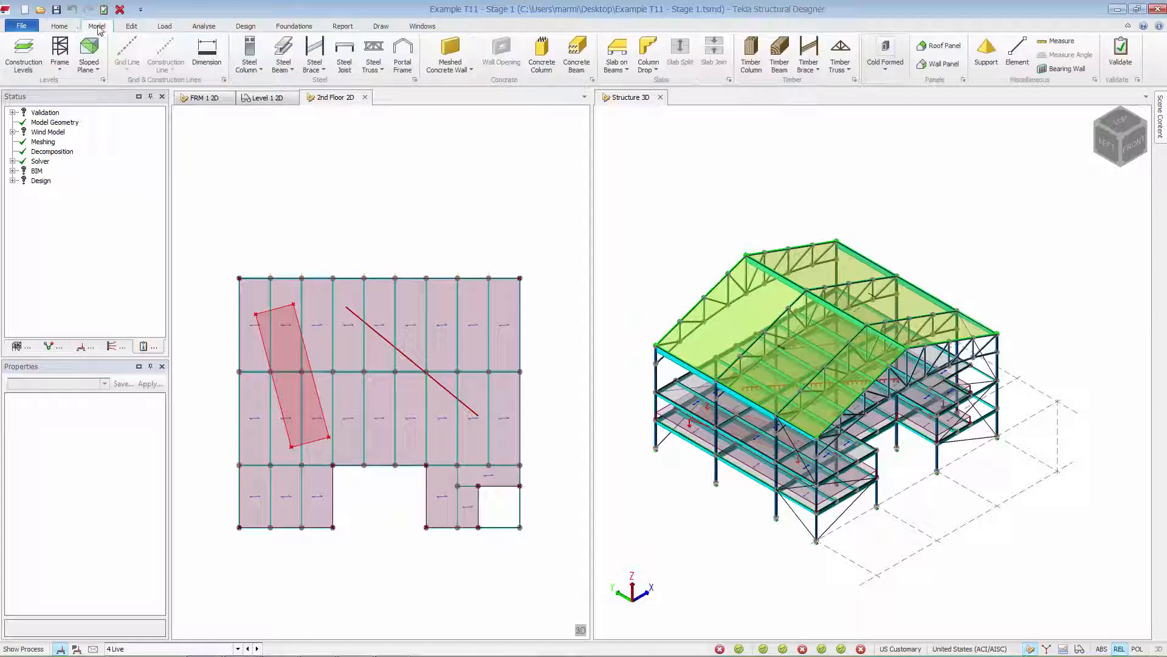
{"action": "left_click", "coordinate": [24, 50]}
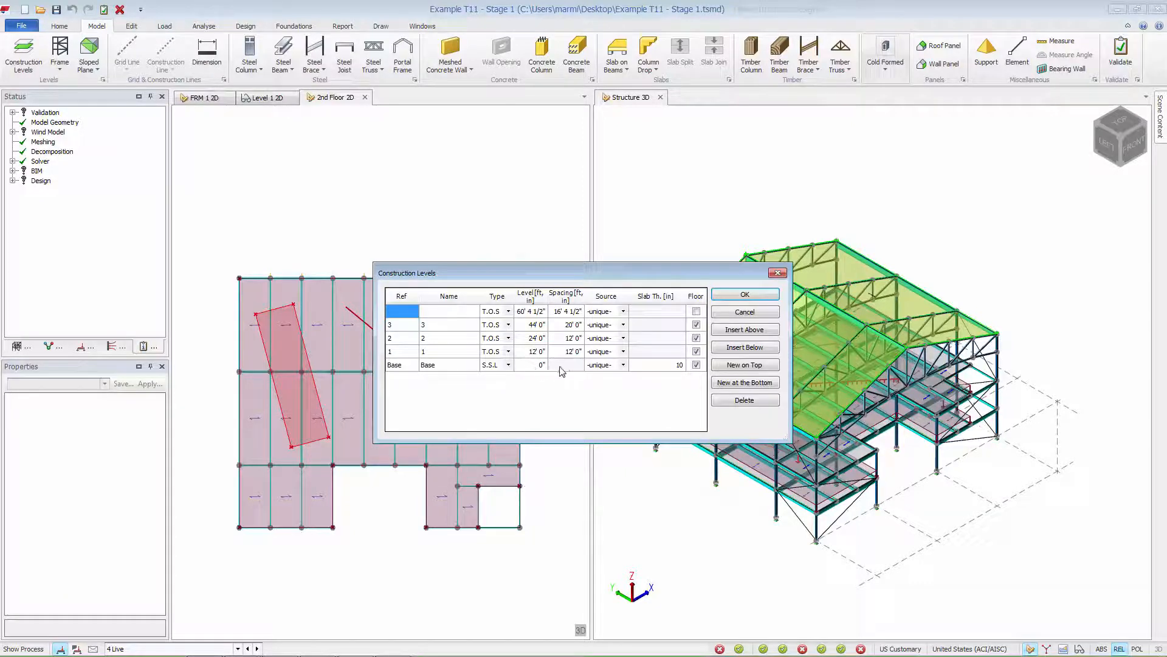
{"action": "left_click", "coordinate": [738, 298]}
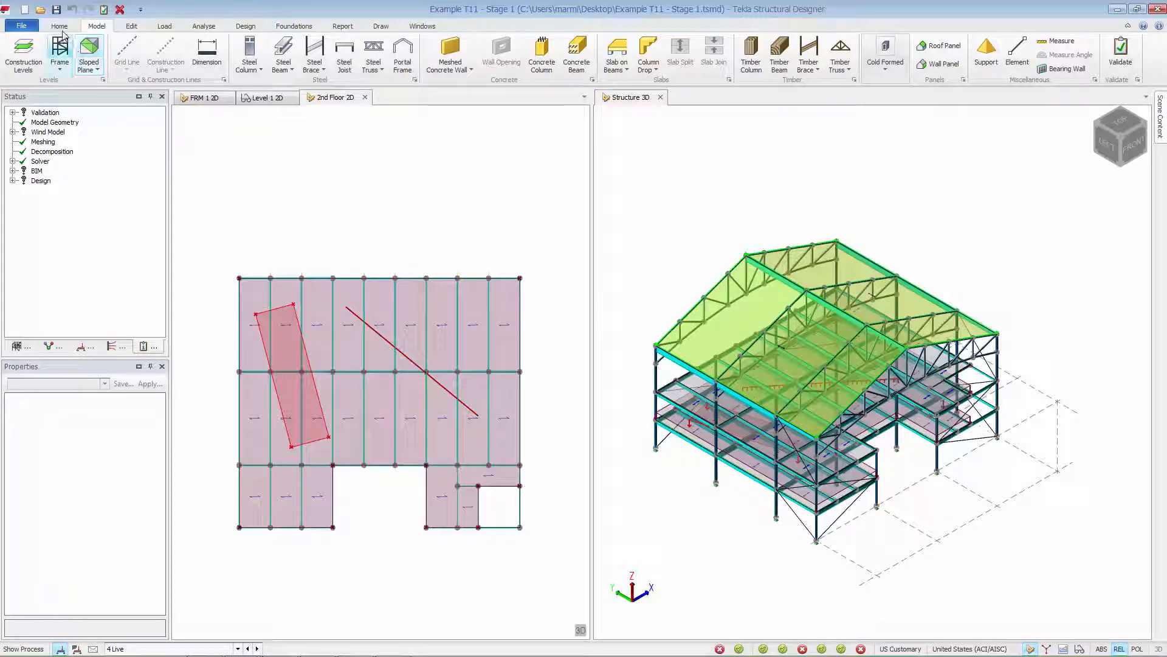
Start an export to Tekla Structures with no model relocation, and include Analysis Results in the integration filter
{"action": "left_click", "coordinate": [59, 27]}
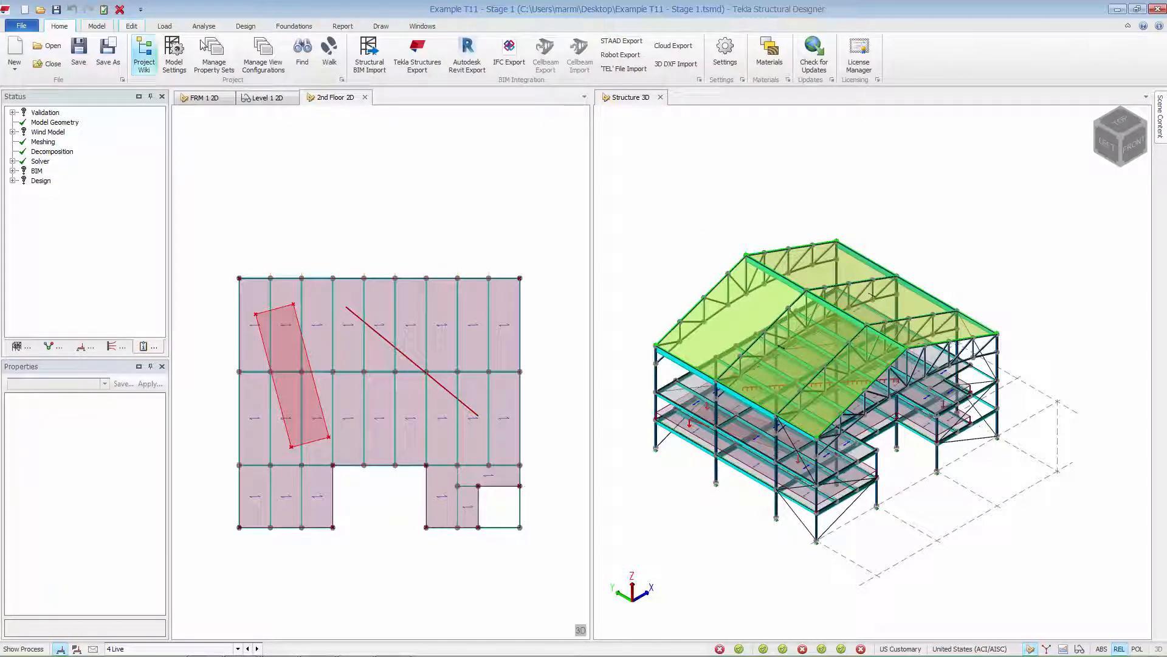
{"action": "left_click", "coordinate": [423, 56]}
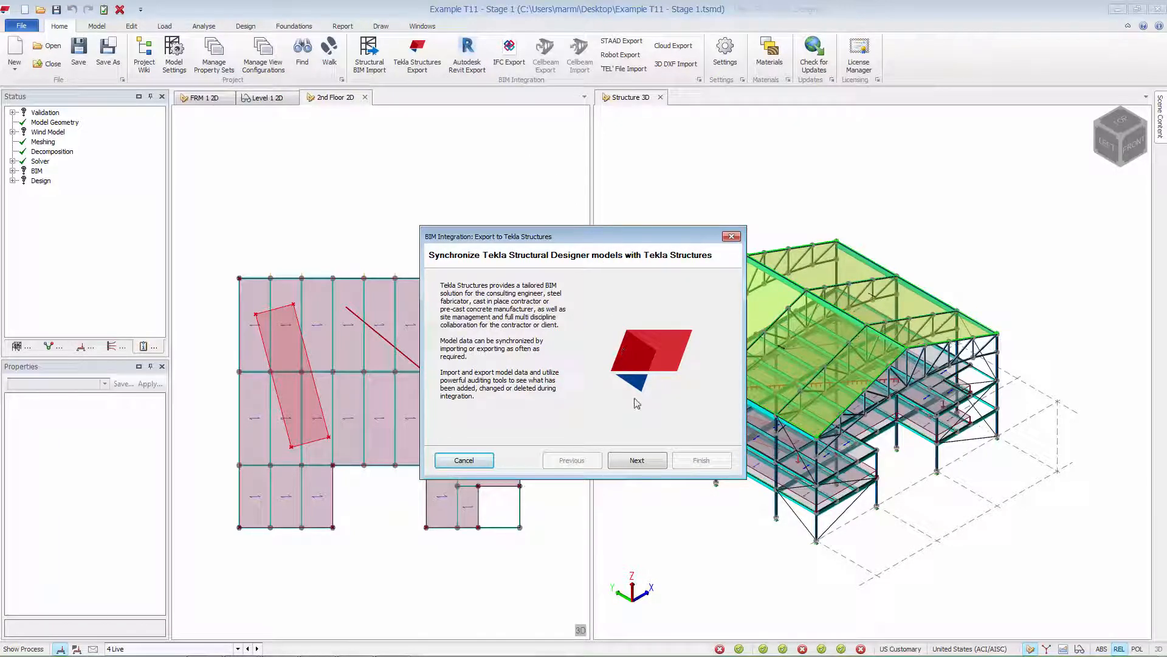
{"action": "left_click", "coordinate": [636, 460]}
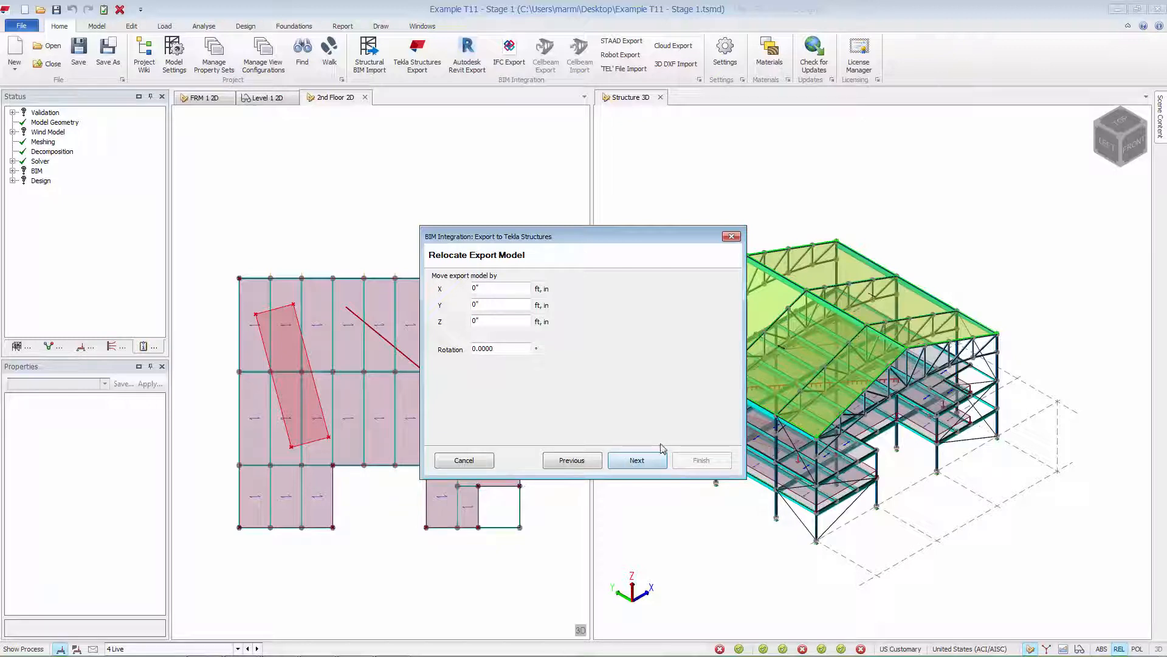
{"action": "left_click", "coordinate": [660, 463]}
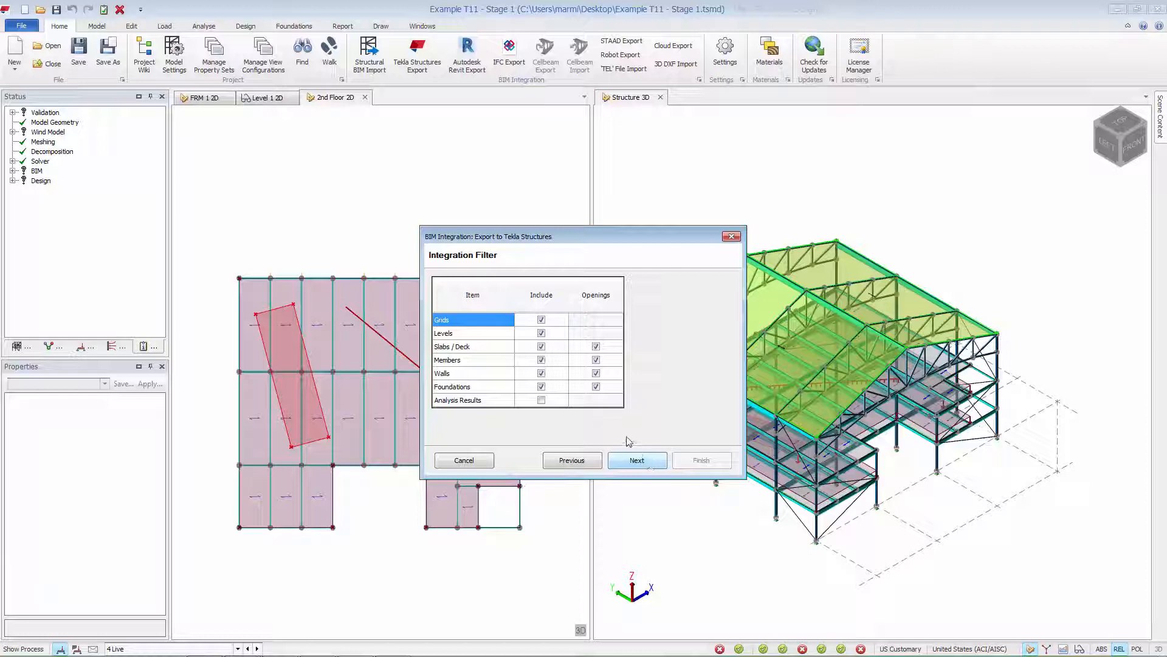
{"action": "left_click", "coordinate": [541, 400]}
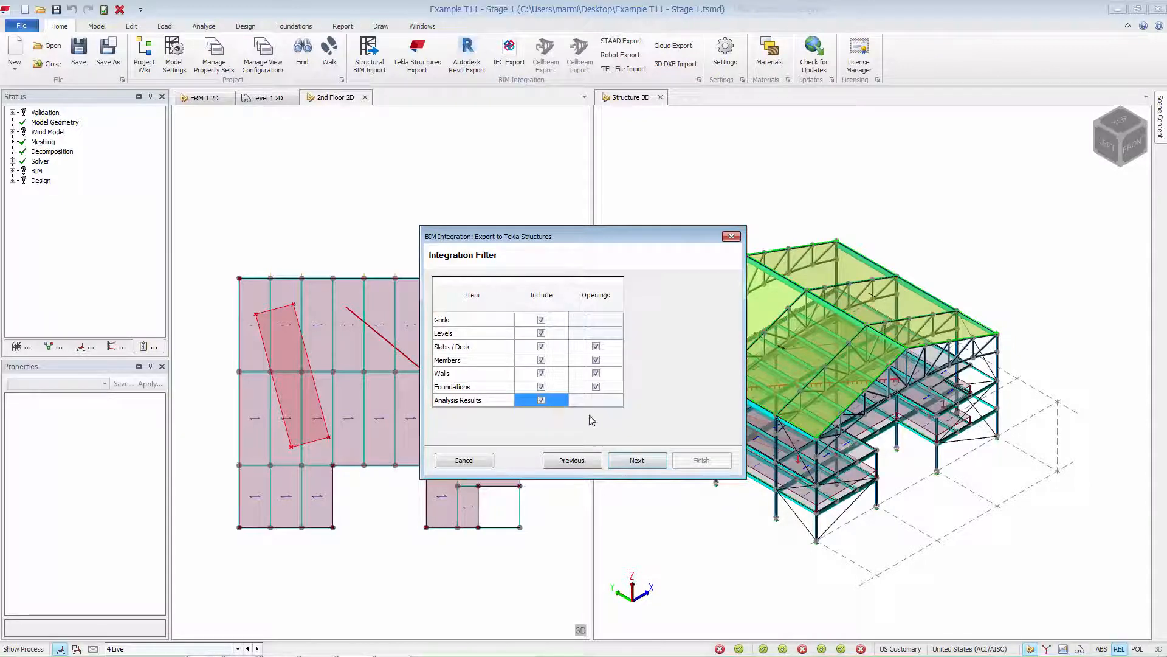
{"action": "left_click", "coordinate": [638, 461]}
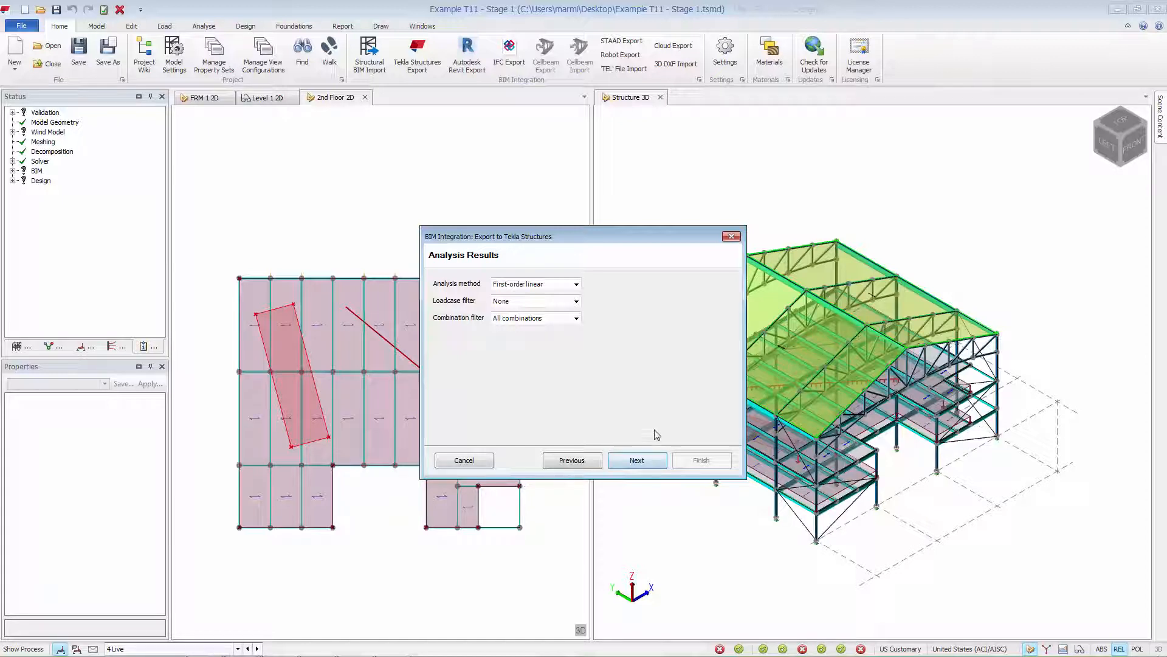
Accept first-order linear analysis results for all combinations, with no loadcases, and the default material grade and decking mappings
{"action": "left_click", "coordinate": [657, 461]}
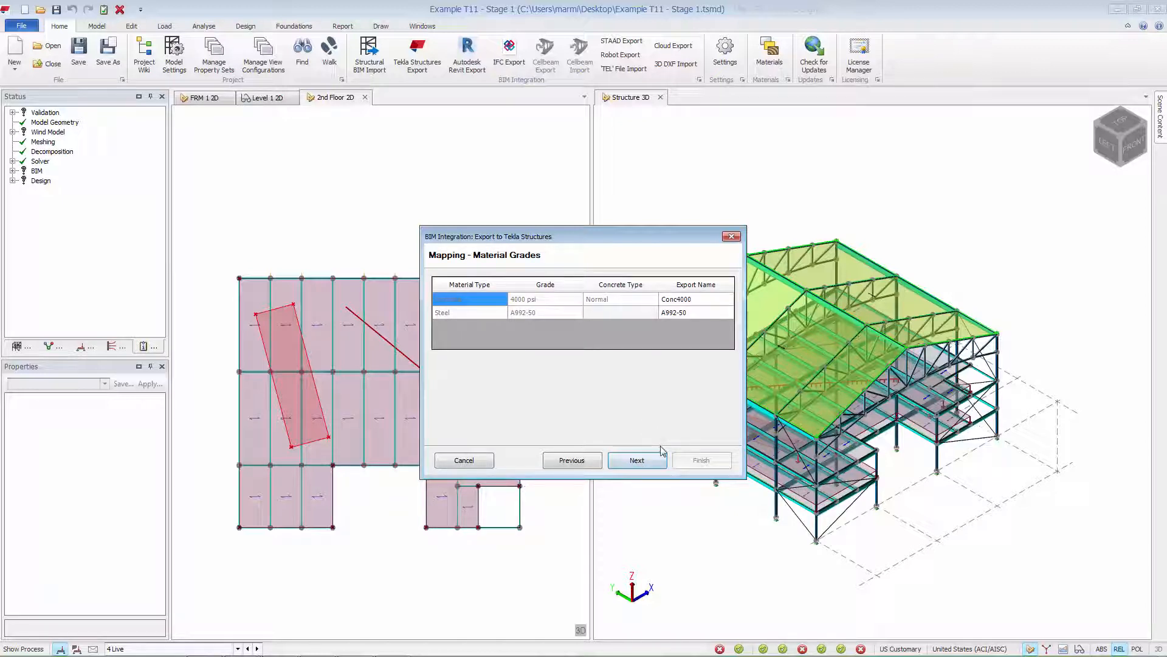
{"action": "left_click", "coordinate": [661, 459]}
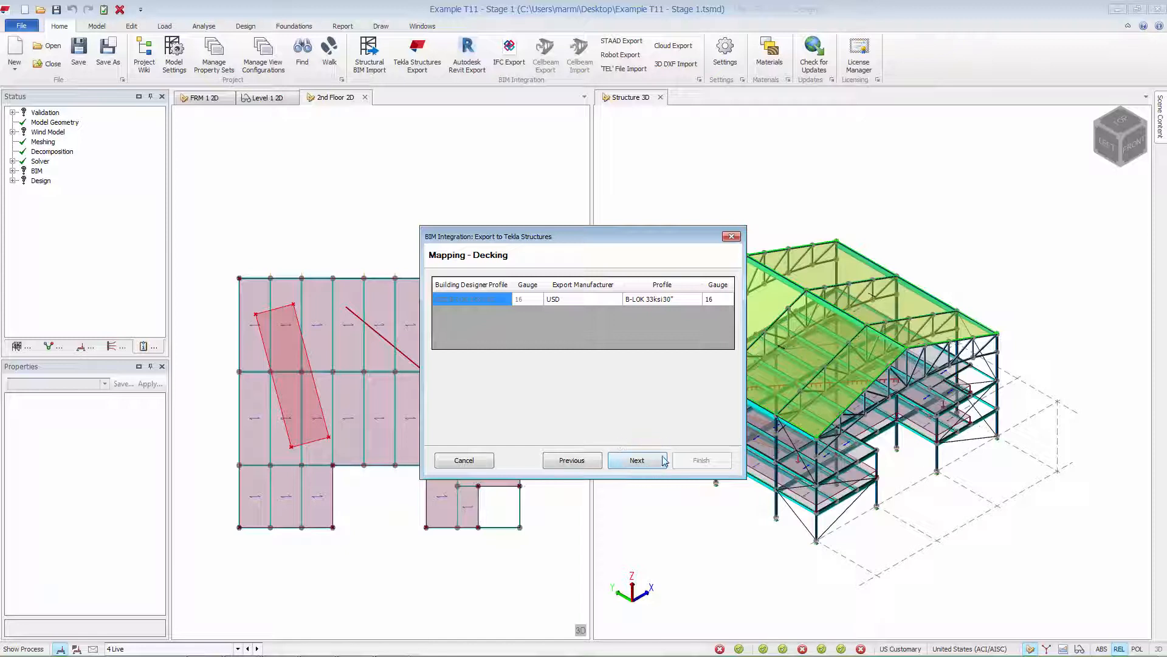
{"action": "left_click", "coordinate": [662, 462]}
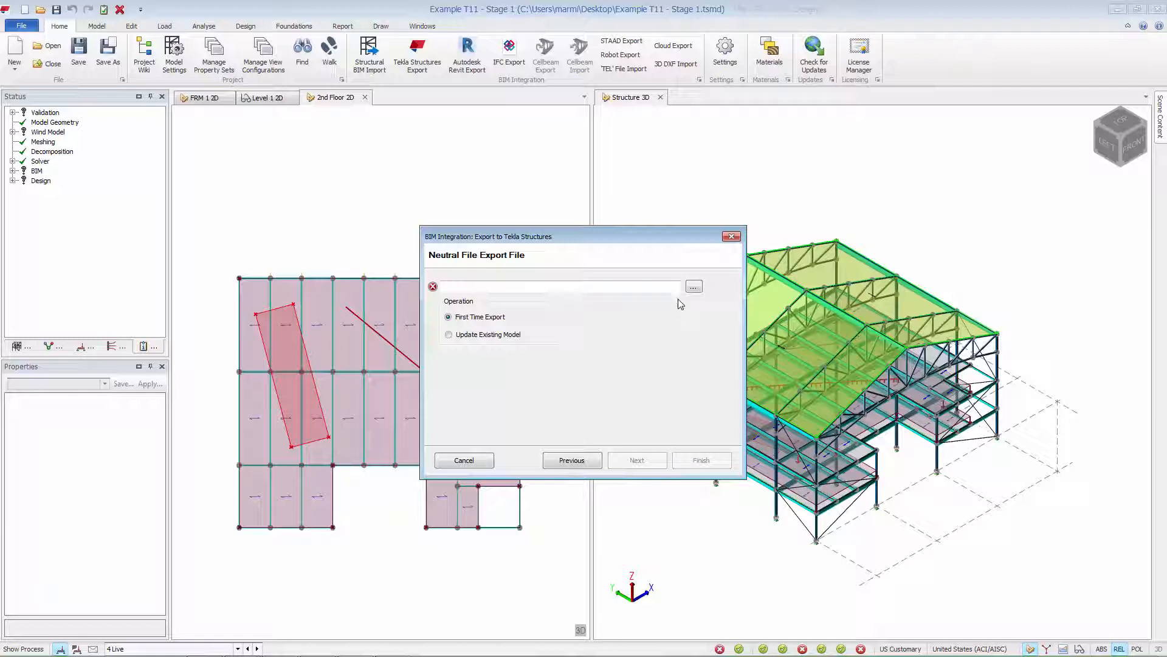
Export the model as a first-time export to the neutral file "Example T11 - Stage 1" on the Desktop
{"action": "left_click", "coordinate": [694, 287]}
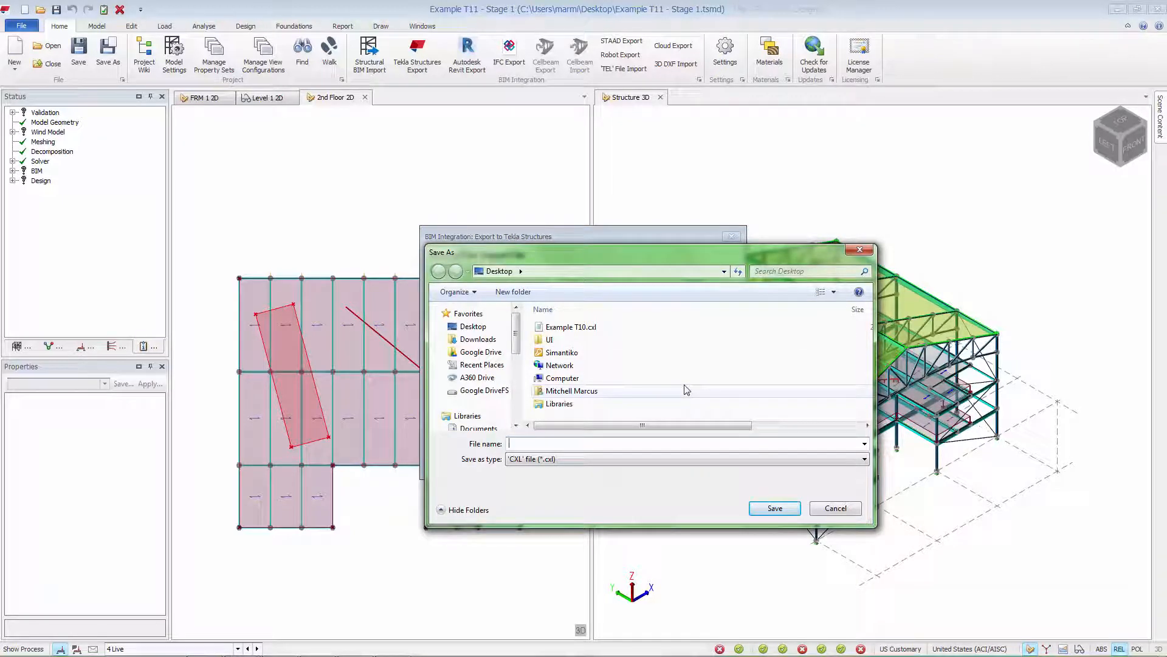
{"action": "type", "text": "Example"}
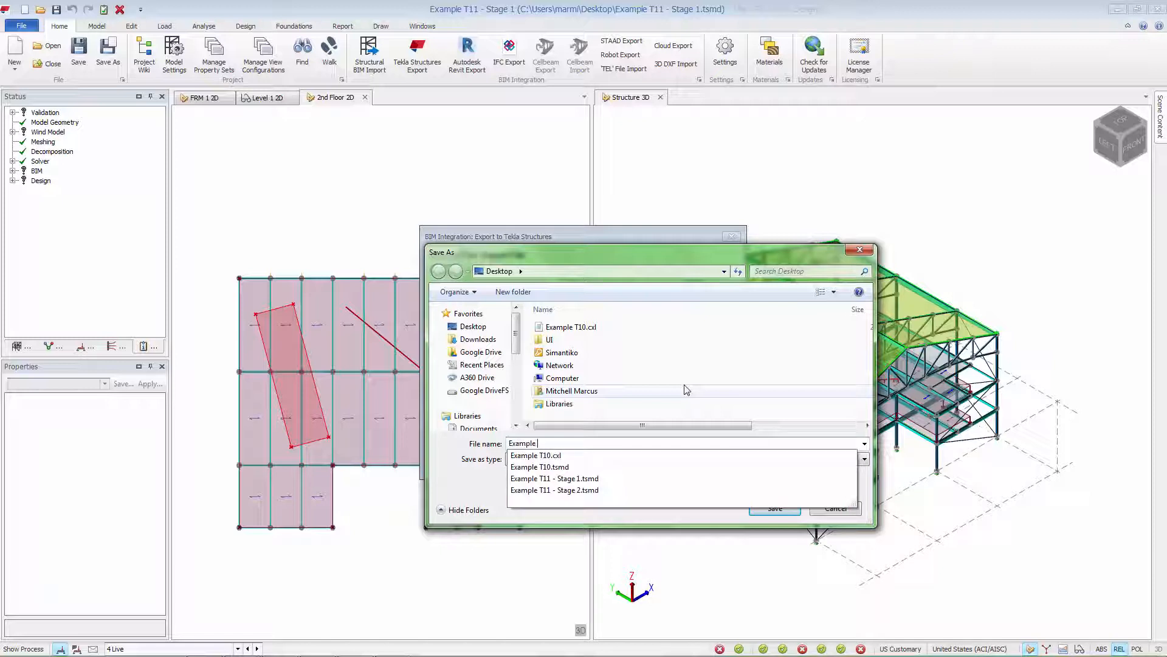
{"action": "type", "text": " T11"}
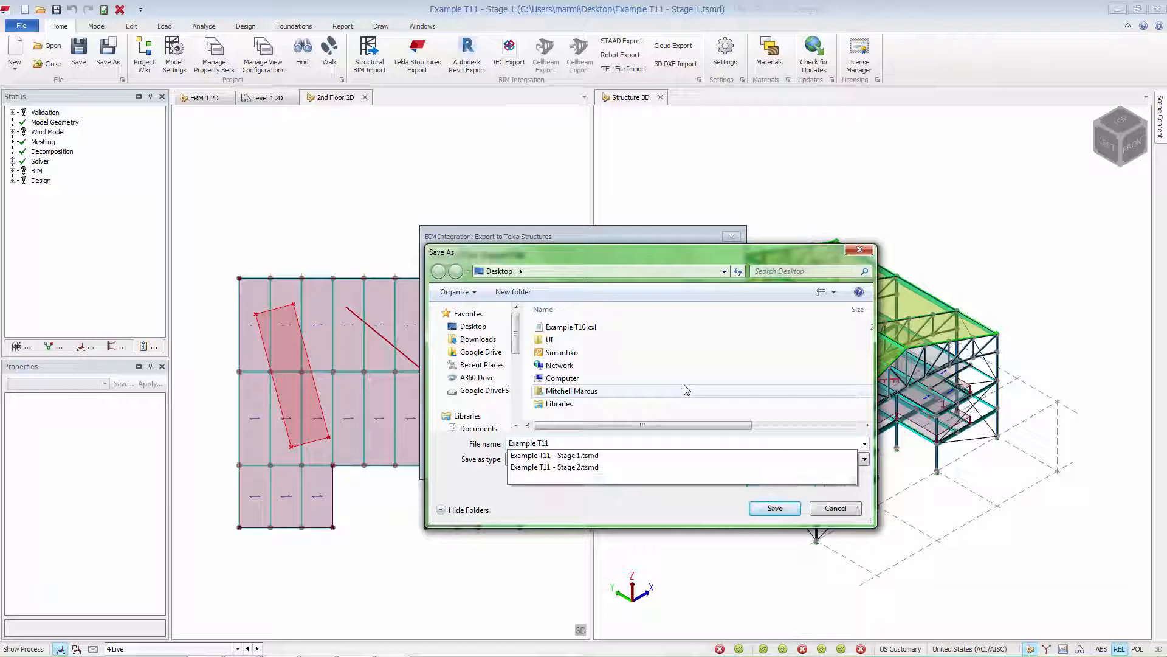
{"action": "type", "text": " - T"}
{"action": "key", "text": "BackSpace"}
{"action": "type", "text": "Stage 1"}
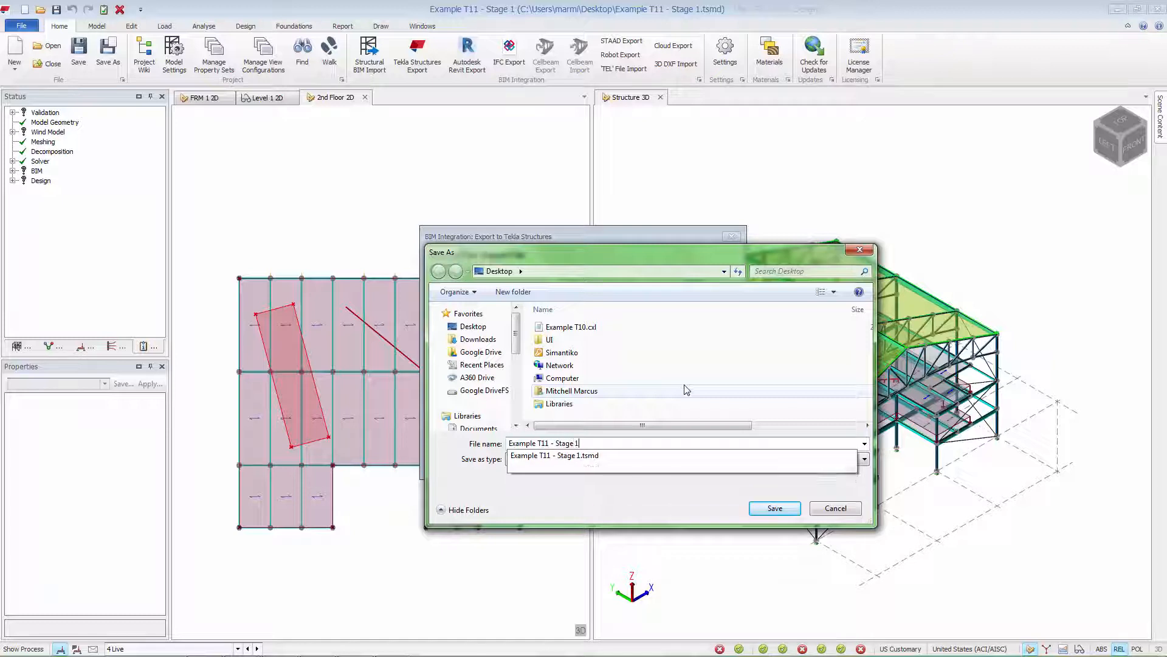
{"action": "key", "text": "Return"}
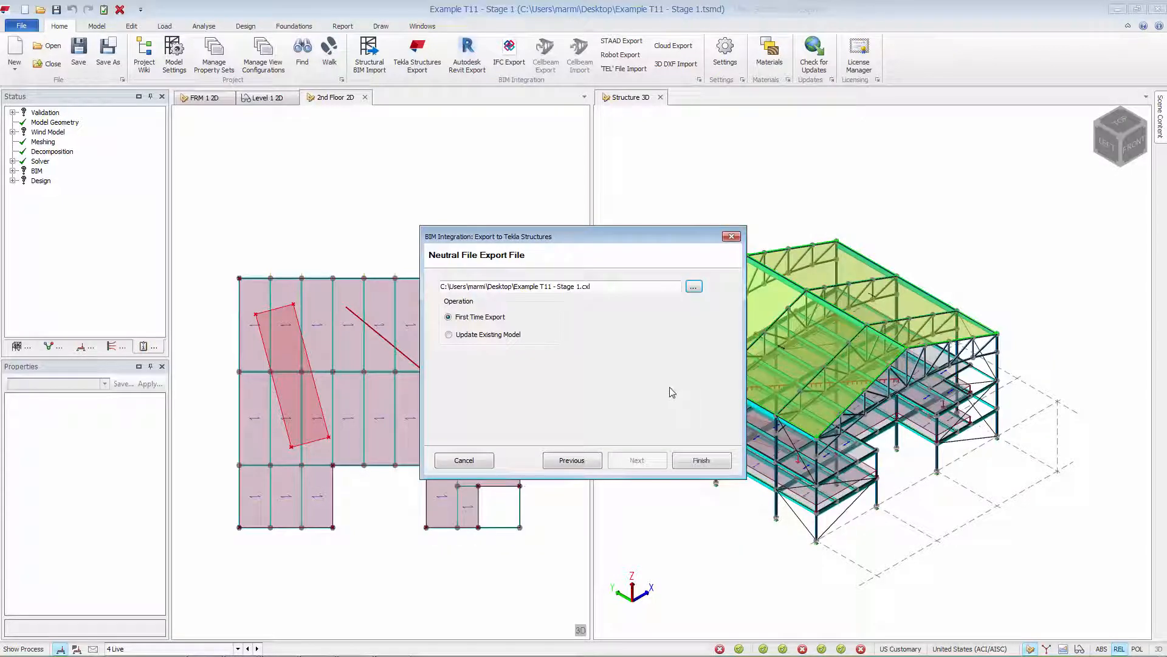
{"action": "left_click", "coordinate": [702, 461]}
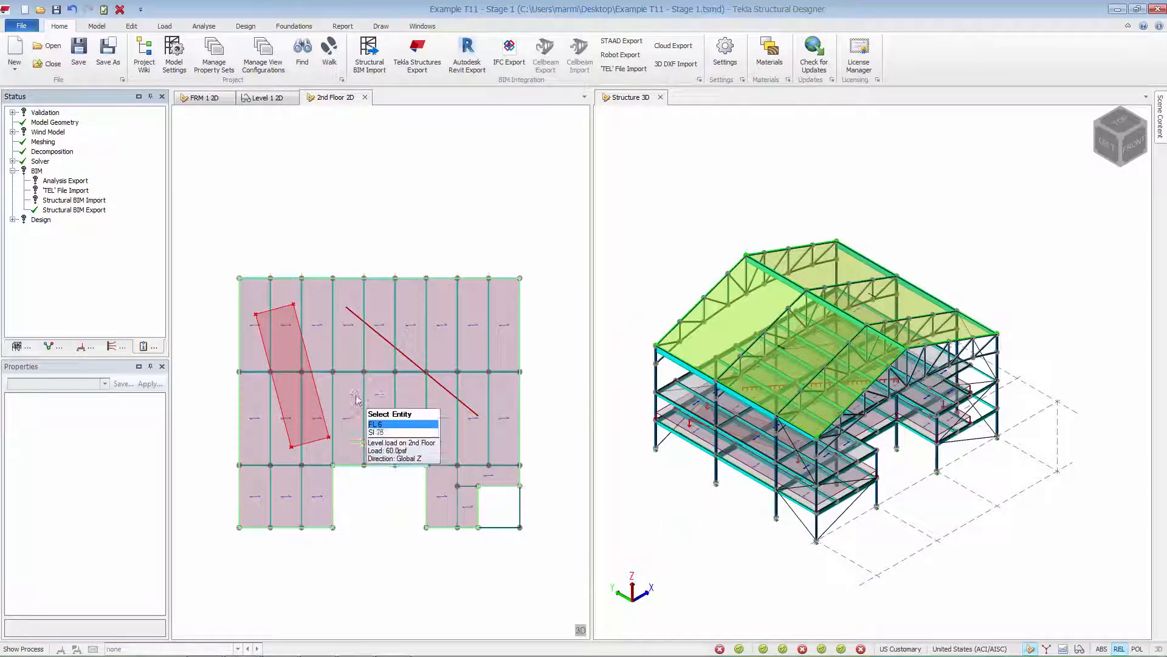
{"action": "left_click", "coordinate": [95, 212]}
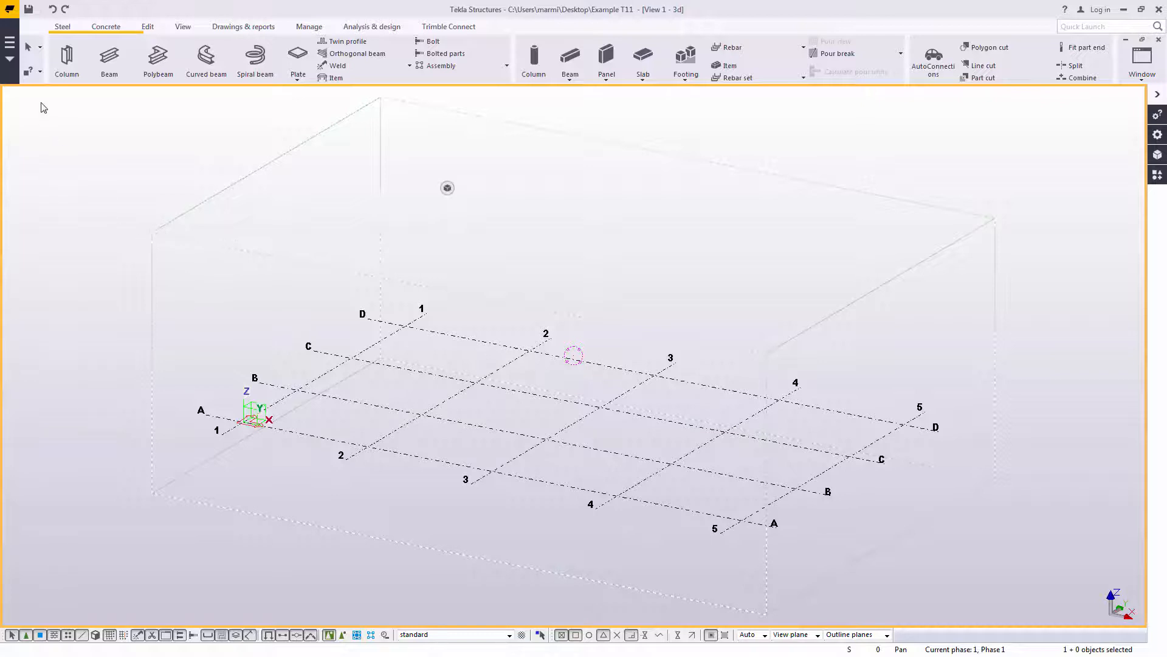
In Tekla Structures, set up a Tekla Structural Designer import using Example T11 - Stage 1.cxl from the Desktop
{"action": "left_click", "coordinate": [9, 9]}
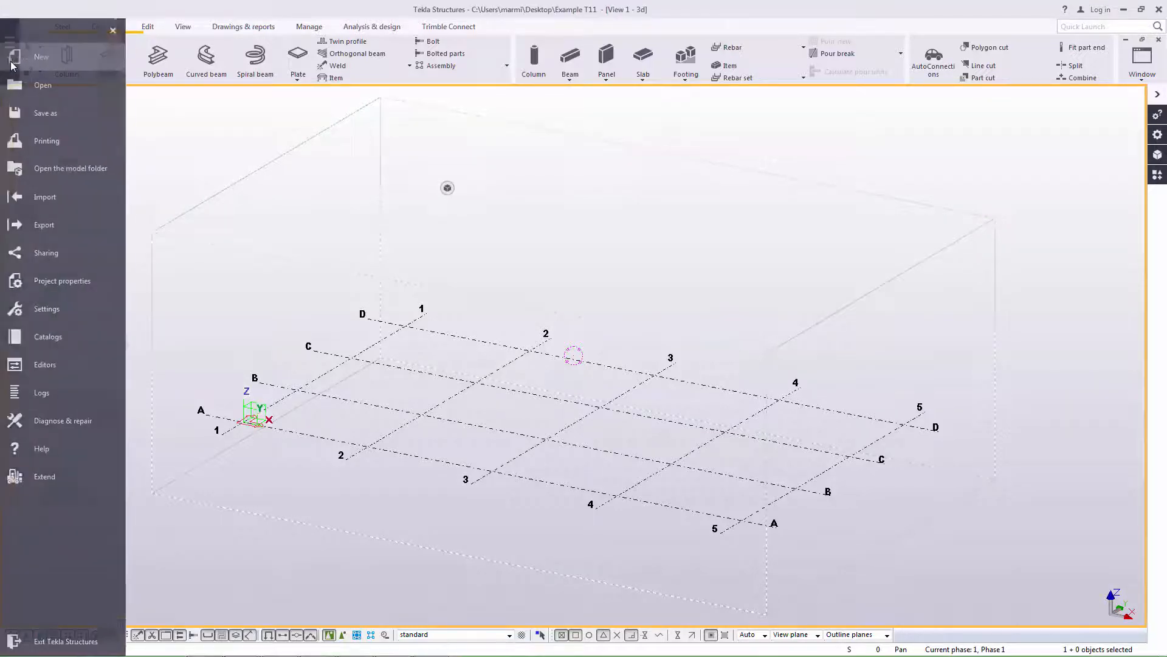
{"action": "left_click", "coordinate": [47, 198]}
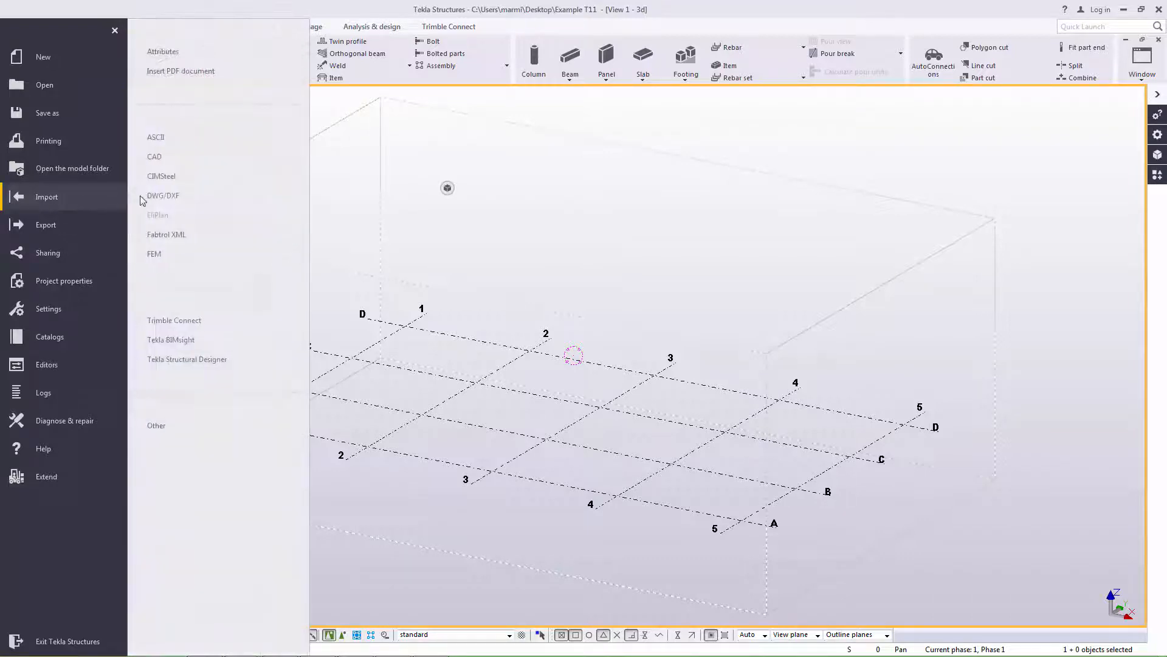
{"action": "left_click", "coordinate": [219, 359]}
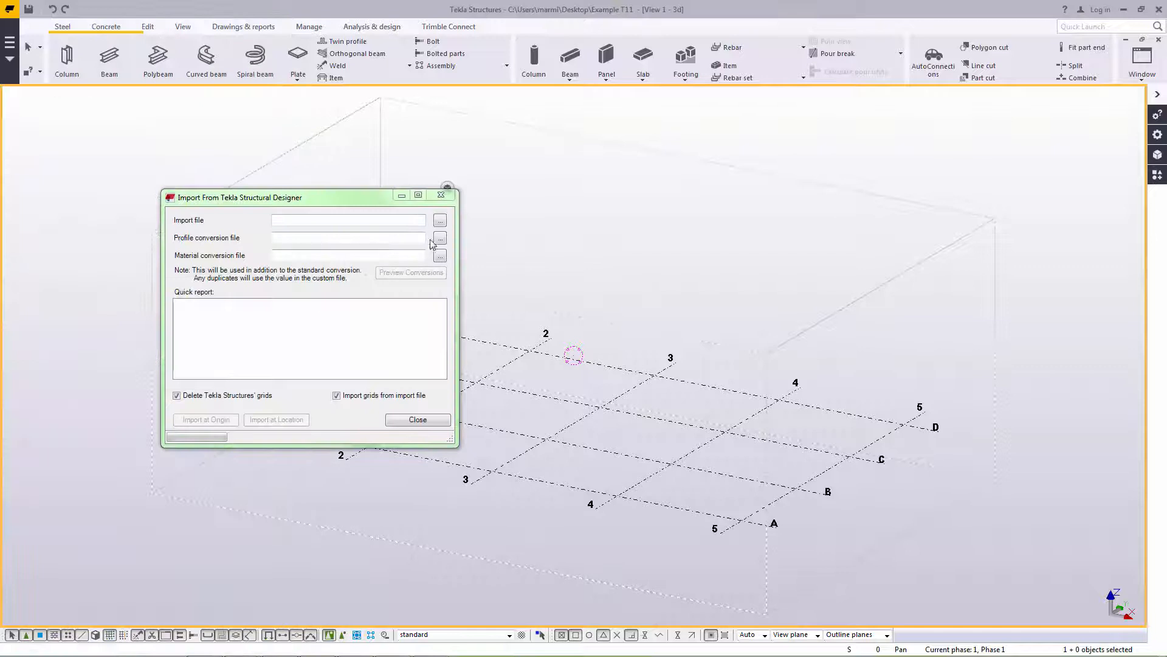
{"action": "left_click", "coordinate": [439, 220]}
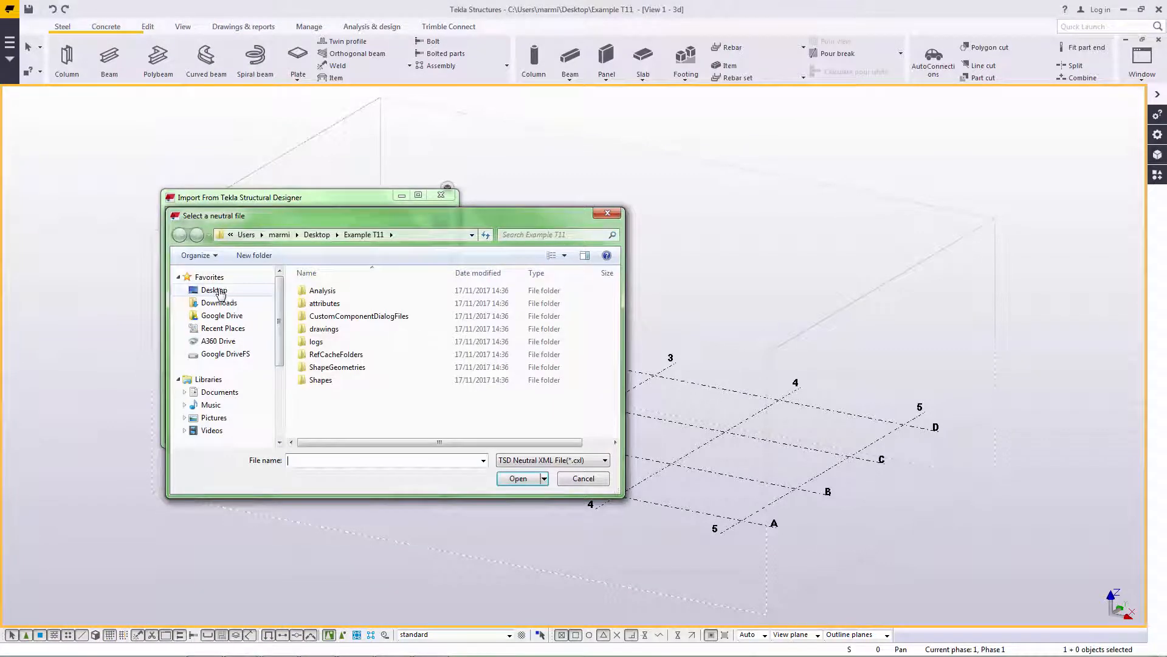
{"action": "left_click", "coordinate": [217, 292]}
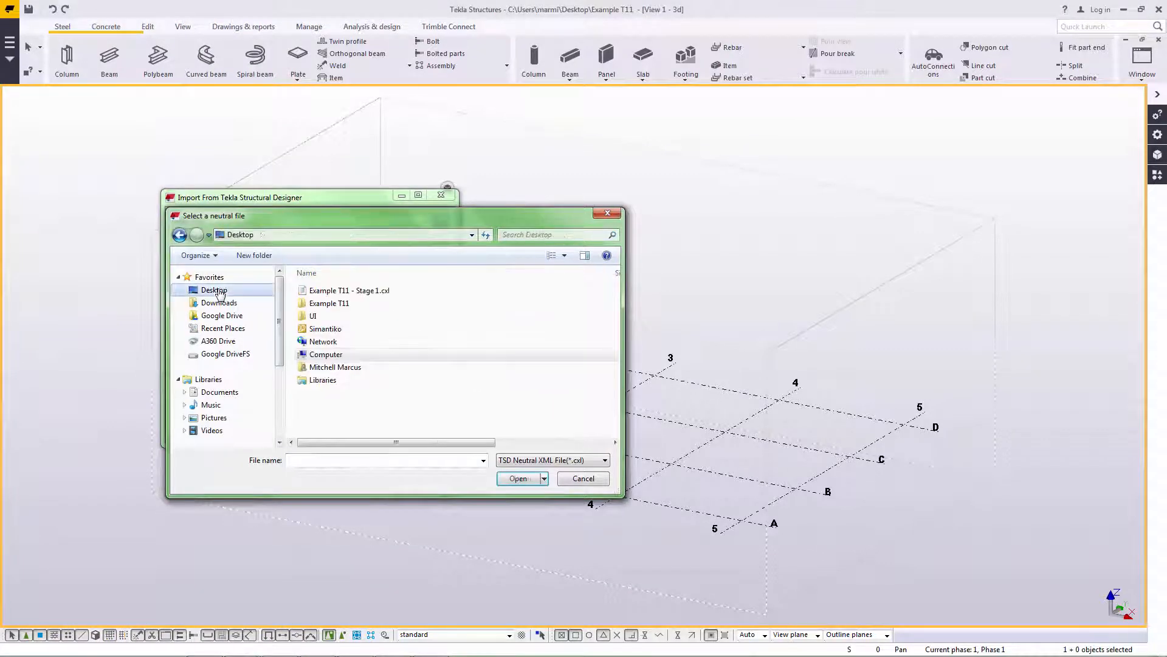
{"action": "left_click", "coordinate": [338, 290]}
{"action": "left_click", "coordinate": [517, 479]}
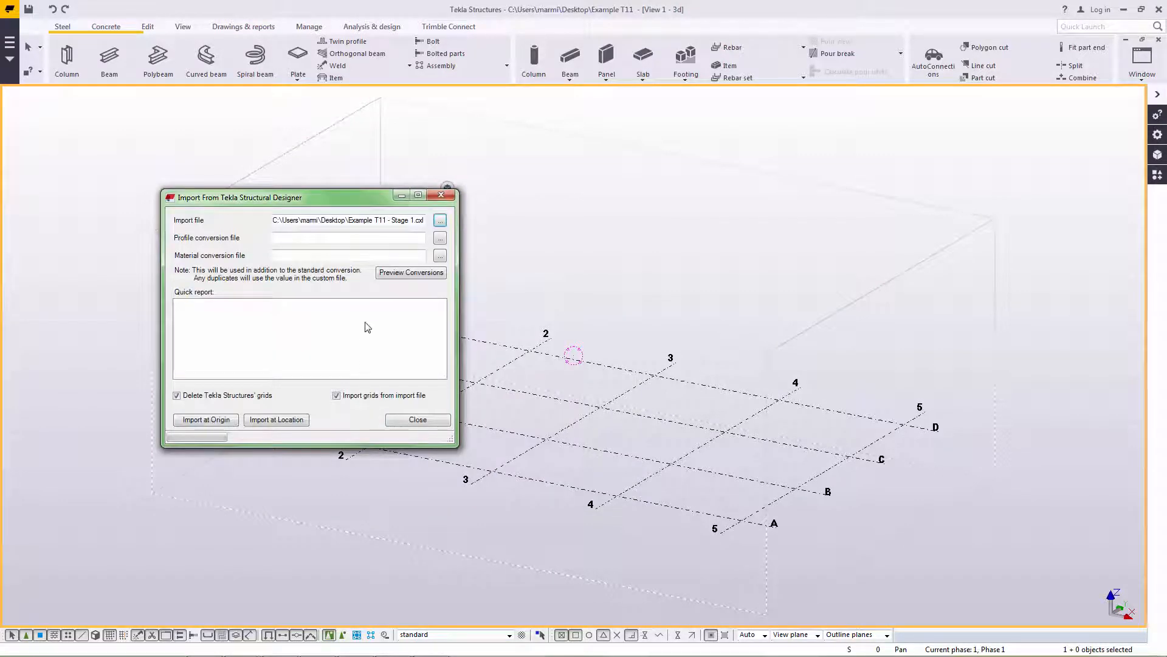
Preview the profile and material conversions, and import the model at the origin with the existing grids replaced
{"action": "left_click", "coordinate": [395, 275]}
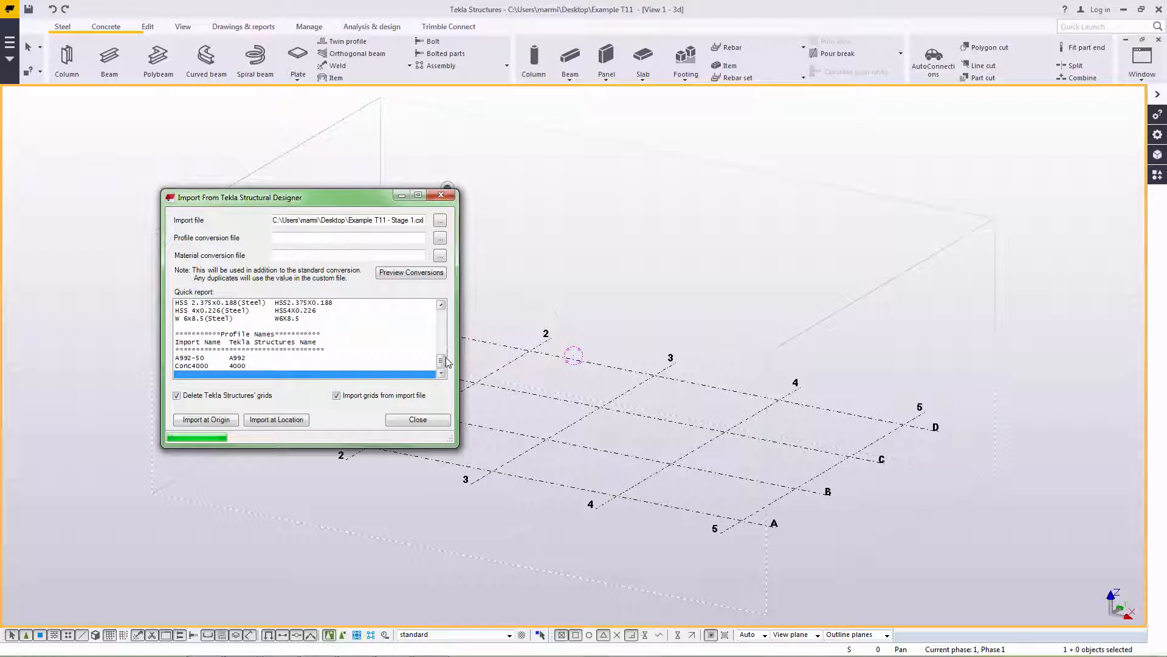
{"action": "left_click_drag", "start_coordinate": [441, 360], "coordinate": [442, 316]}
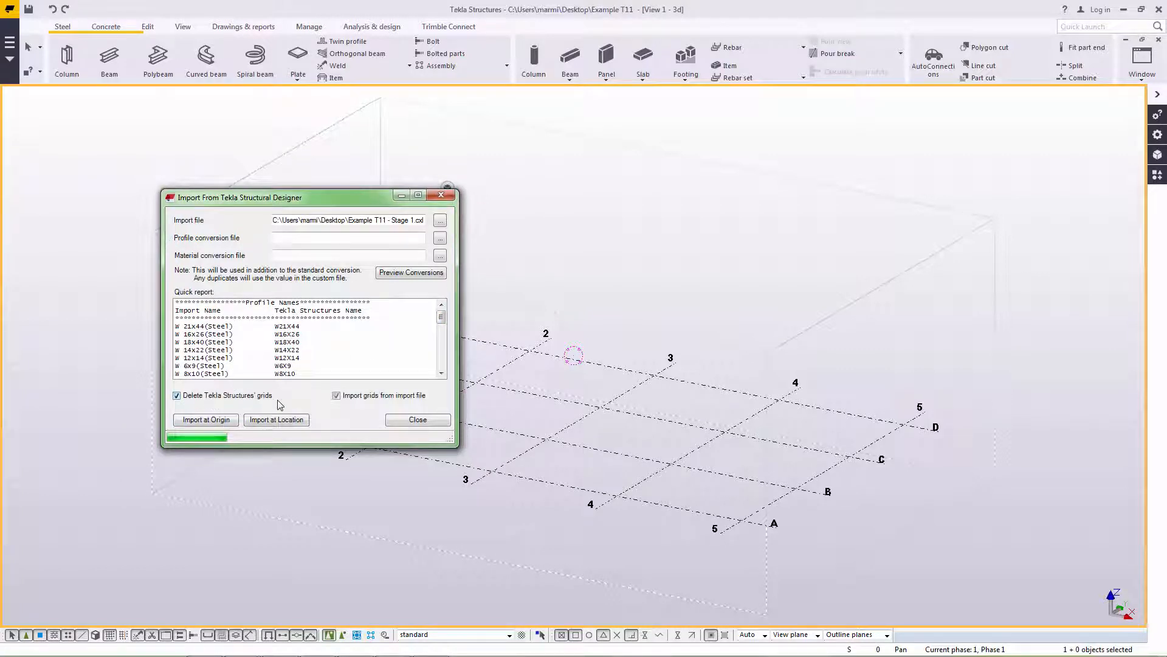
{"action": "left_click", "coordinate": [229, 421]}
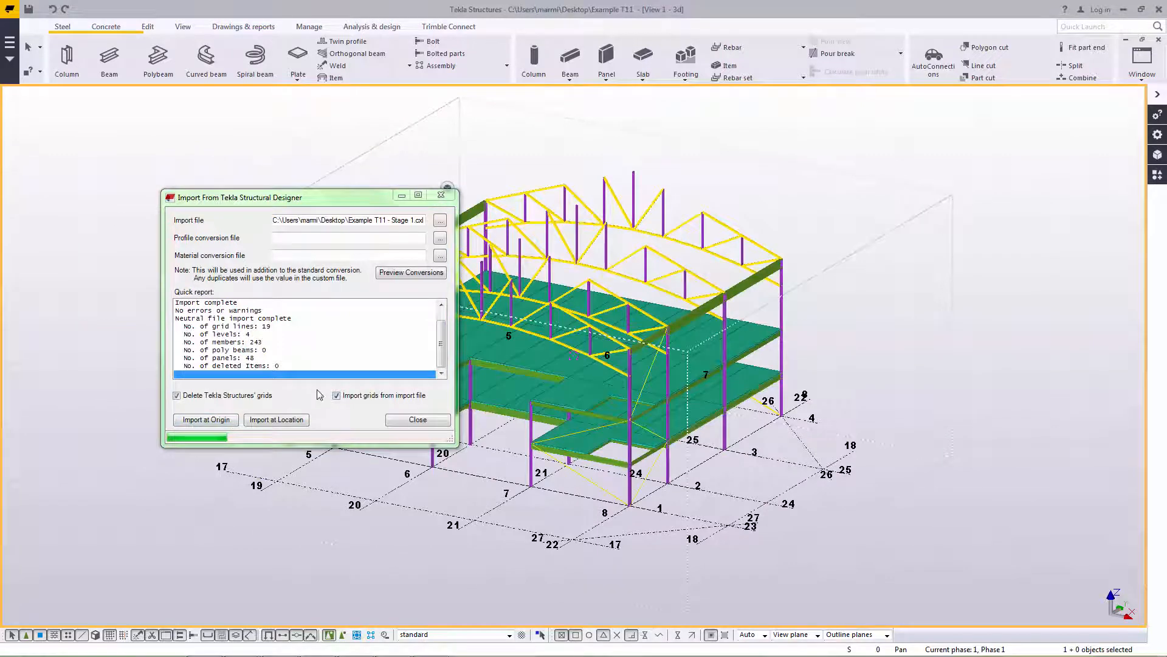
{"action": "left_click", "coordinate": [437, 422]}
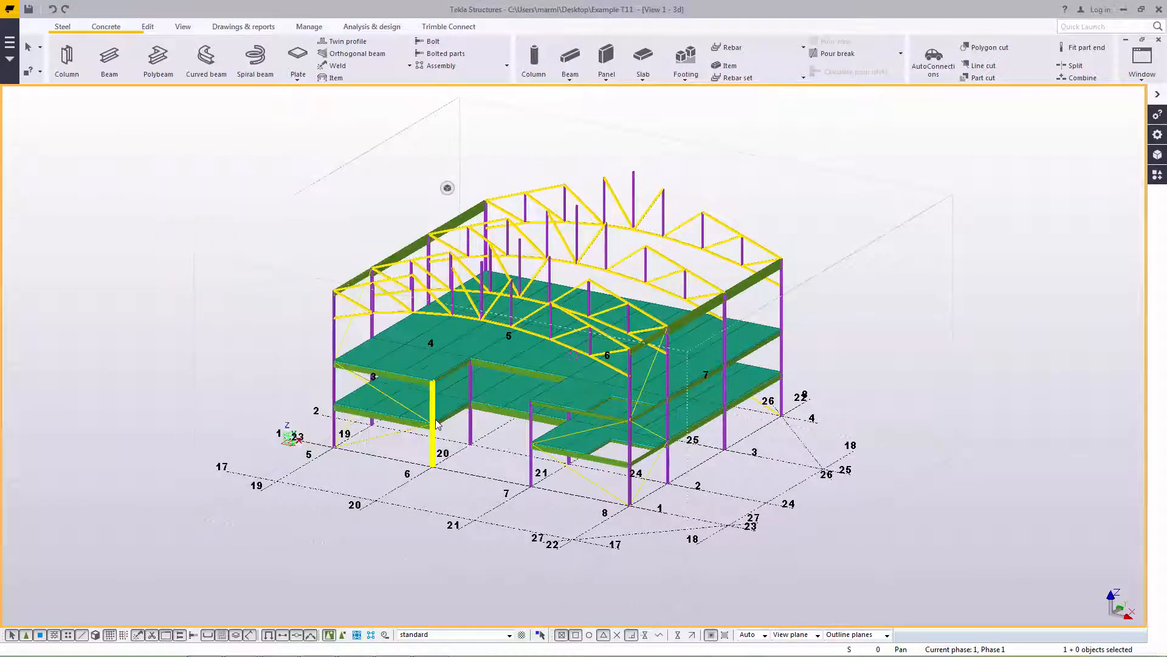
Set the 3D view's depth to 80'-0" up and 56'-0" down
{"action": "double_click", "coordinate": [271, 332]}
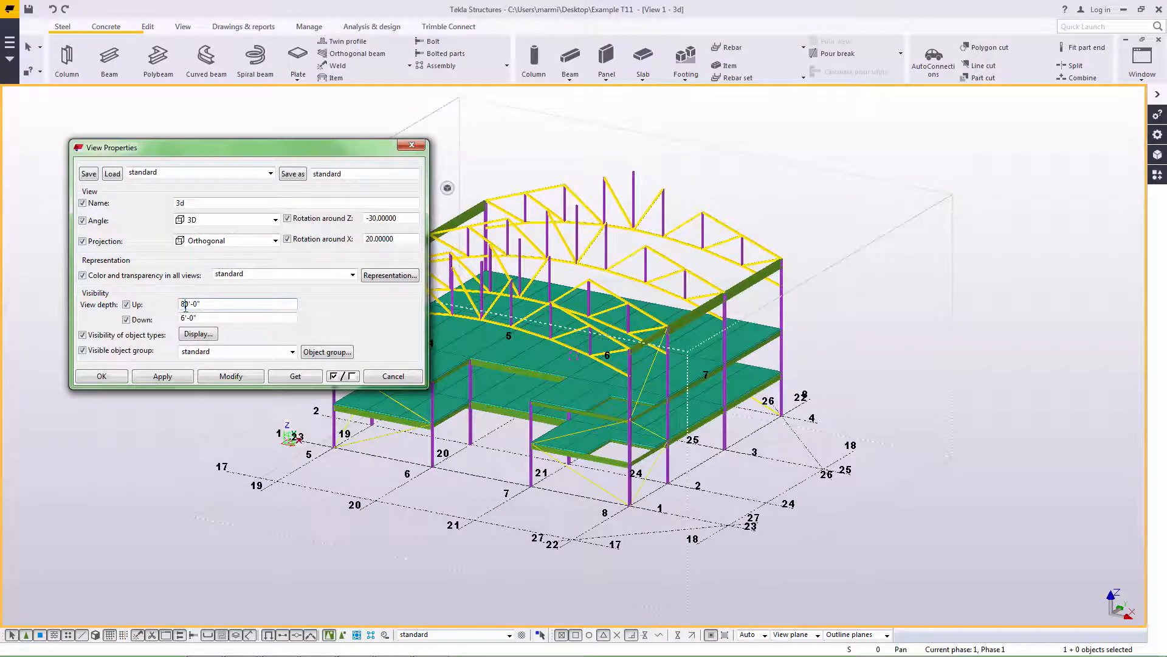
{"action": "double_click", "coordinate": [191, 318]}
{"action": "type", "text": "5"}
{"action": "left_click", "coordinate": [229, 377]}
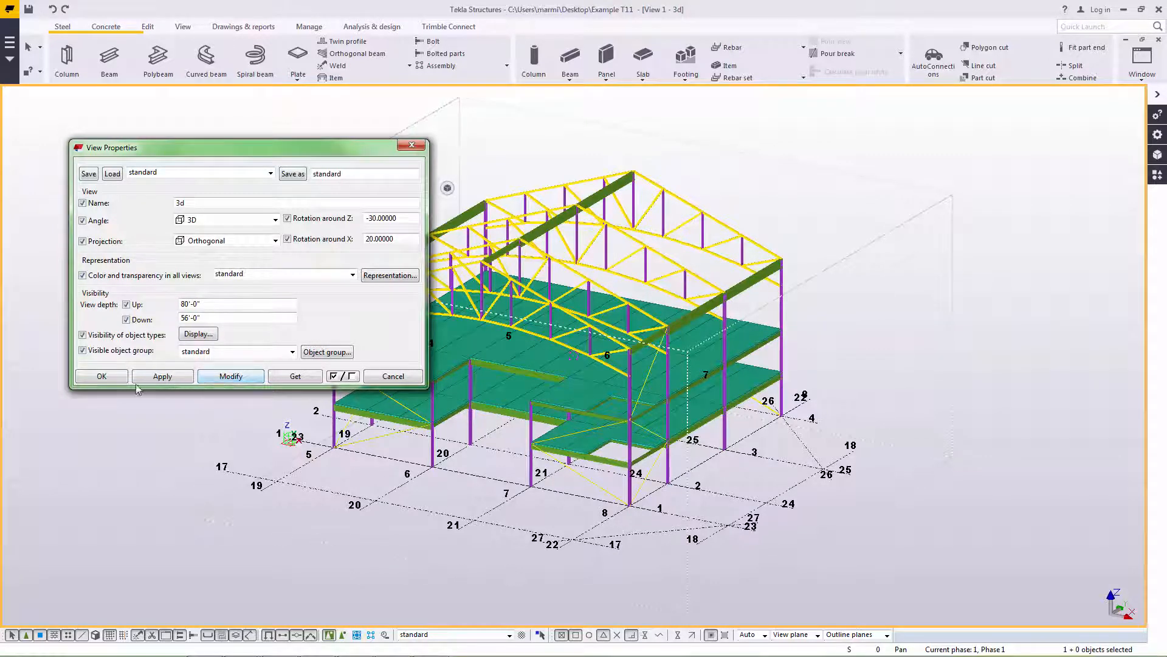
{"action": "left_click", "coordinate": [102, 377]}
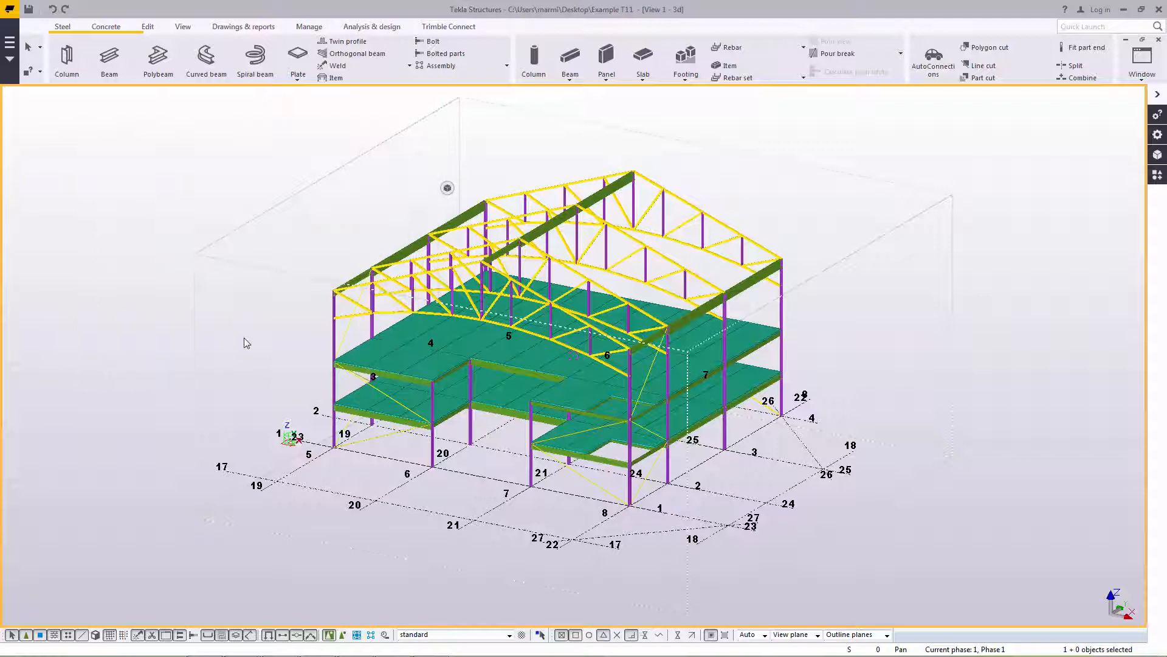
Inquire the upper-floor edge beam between grids 5 and 6 as a part and examine its transferred end shear forces
{"action": "left_click", "coordinate": [341, 366]}
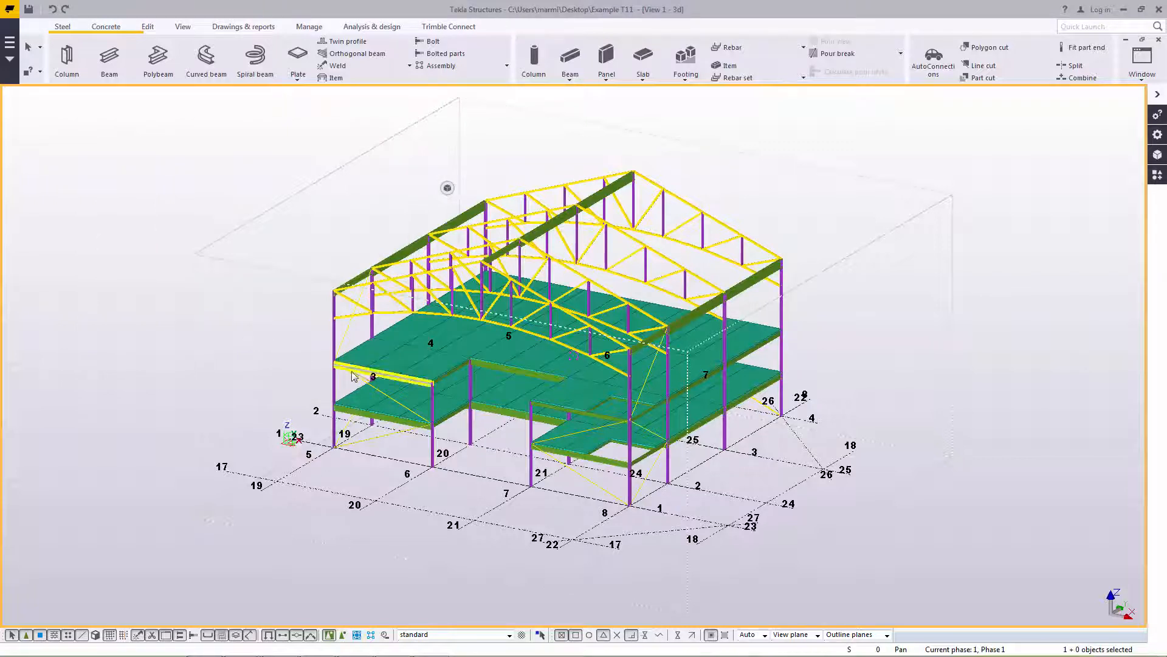
{"action": "right_click", "coordinate": [279, 346]}
{"action": "mouse_move", "coordinate": [334, 80]}
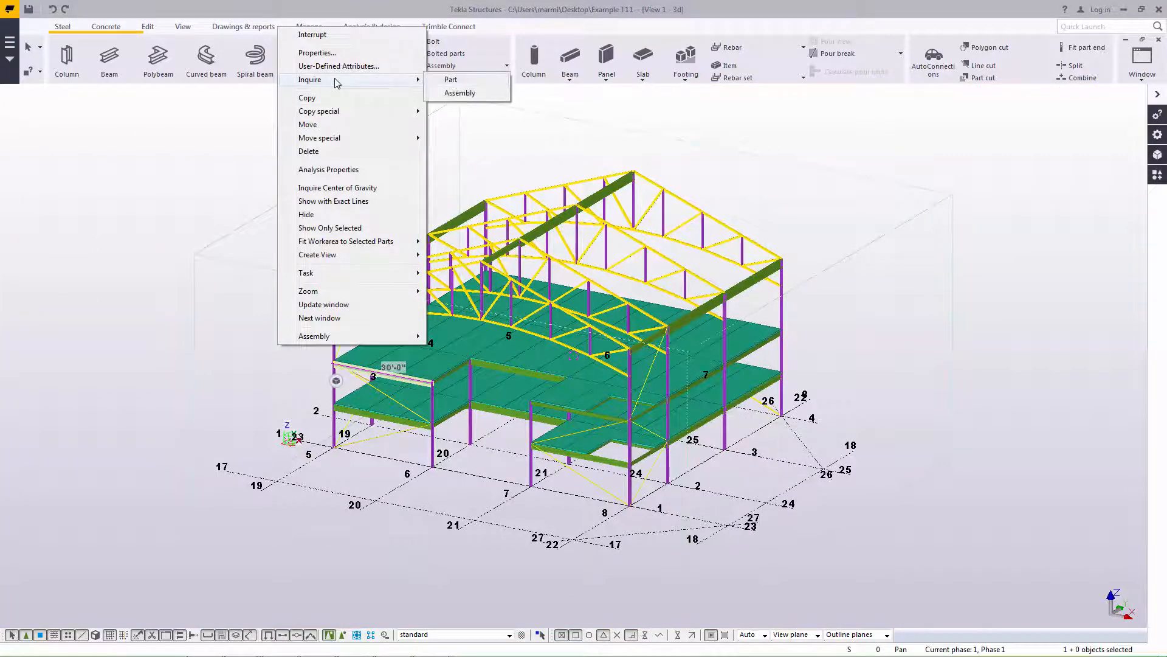
{"action": "left_click", "coordinate": [459, 80]}
{"action": "left_click_drag", "start_coordinate": [538, 271], "coordinate": [539, 354]}
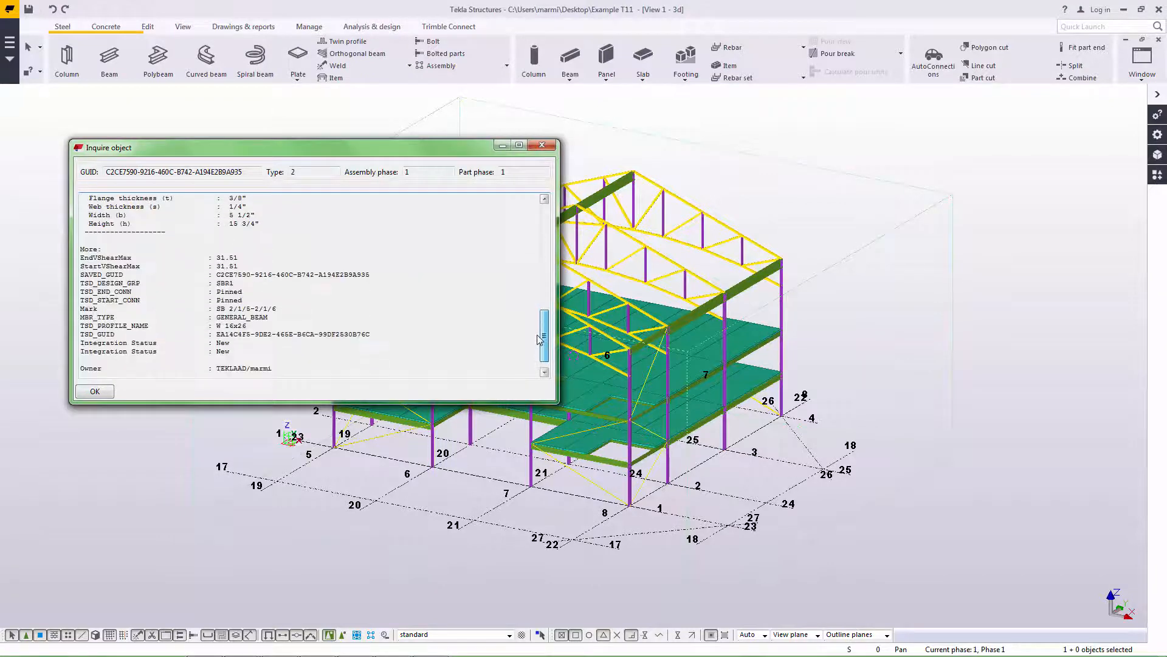
{"action": "left_click_drag", "start_coordinate": [82, 243], "coordinate": [255, 256]}
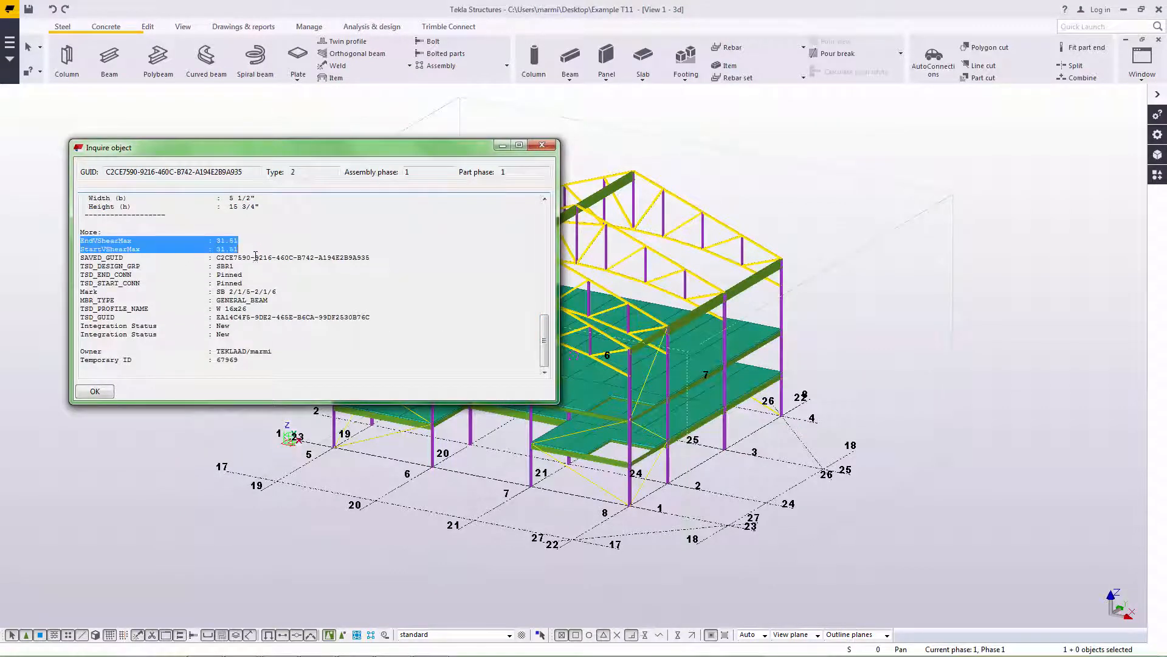
{"action": "left_click", "coordinate": [229, 439]}
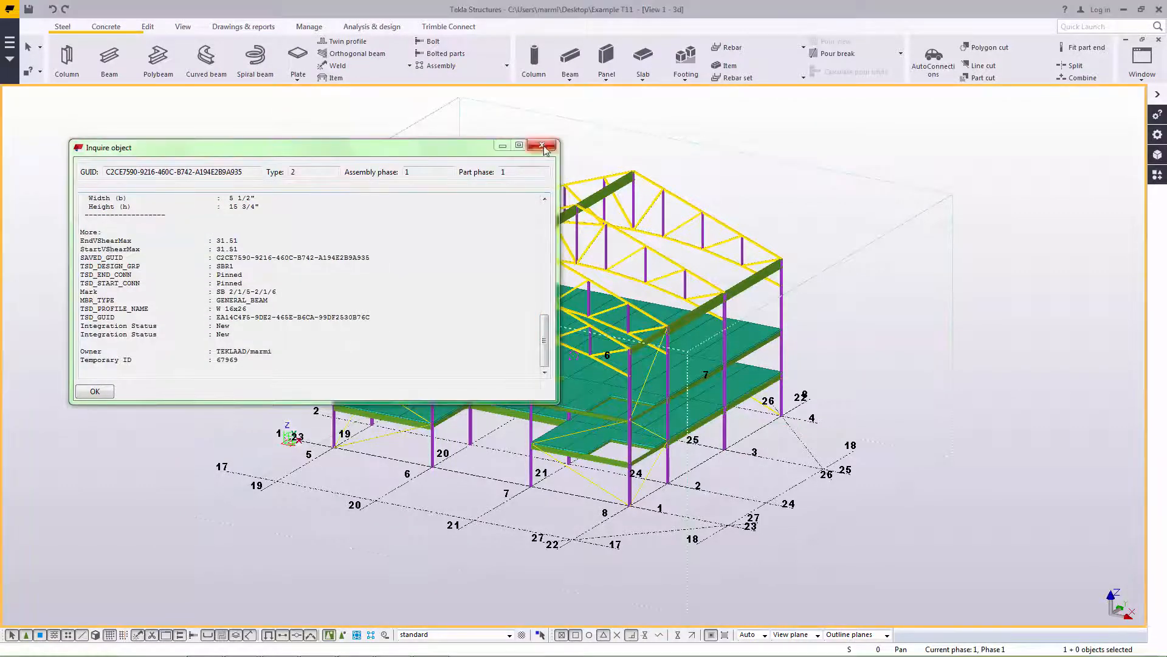
{"action": "left_click", "coordinate": [542, 145]}
Inquire the corner column near grid 8 as a part and examine its transferred minimum and maximum moments and shears
{"action": "left_click", "coordinate": [630, 426]}
{"action": "right_click", "coordinate": [277, 256]}
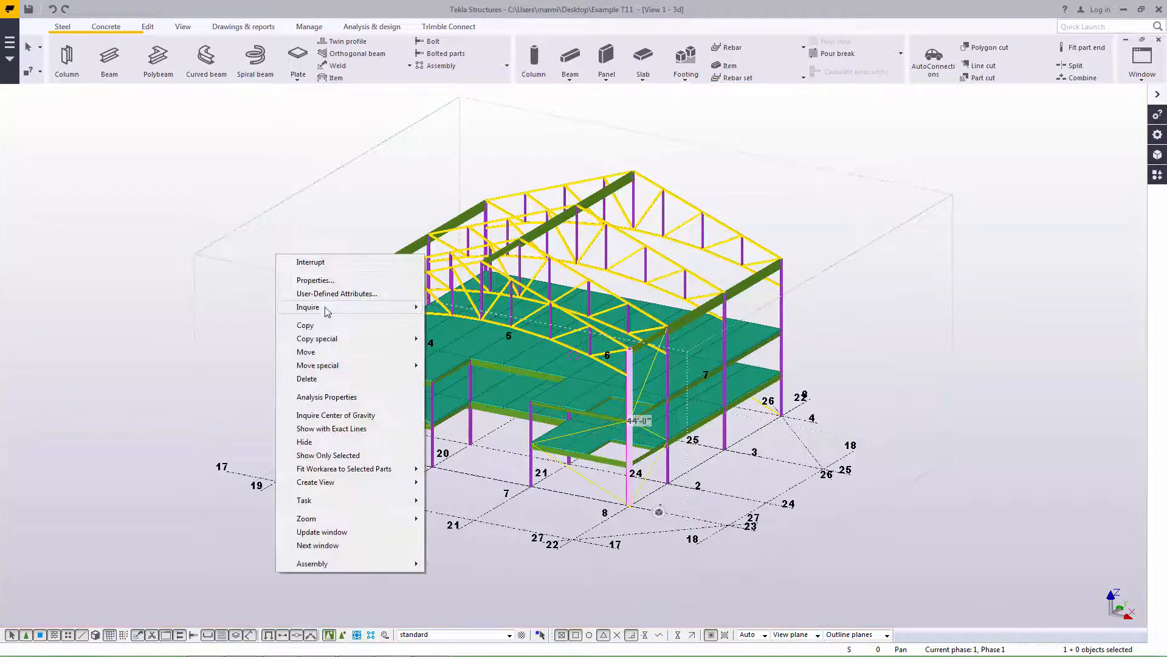
{"action": "mouse_move", "coordinate": [364, 307]}
{"action": "left_click", "coordinate": [448, 307]}
{"action": "scroll", "coordinate": [99, 221], "scroll_direction": "down", "scroll_amount": 15}
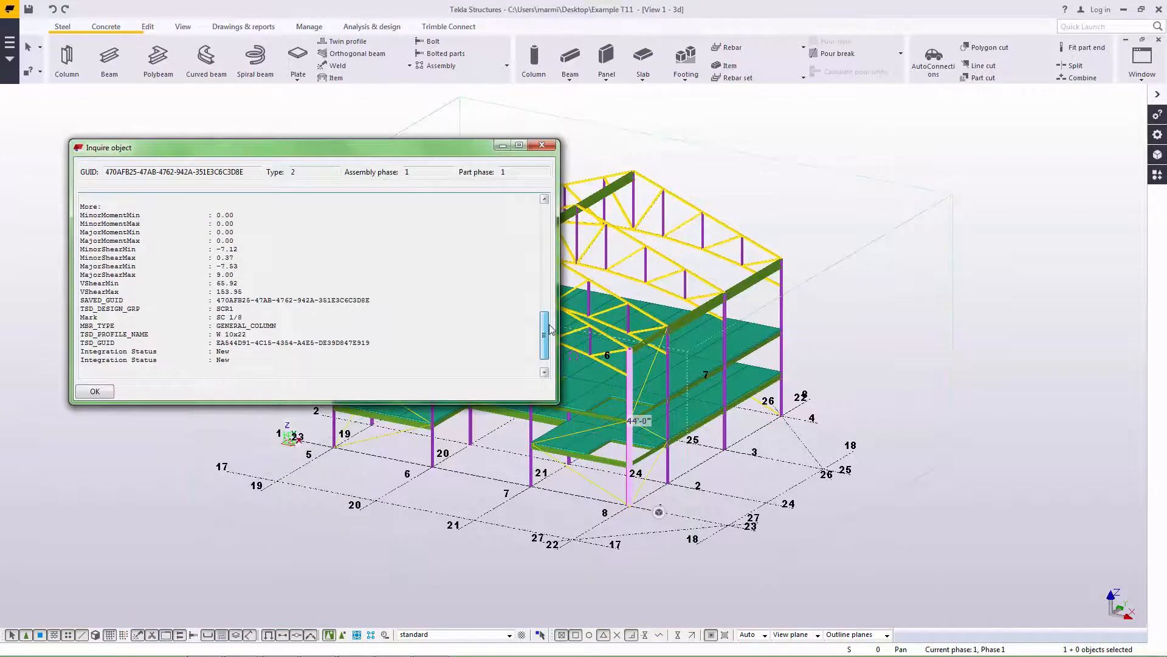
{"action": "left_click_drag", "start_coordinate": [86, 215], "coordinate": [270, 288]}
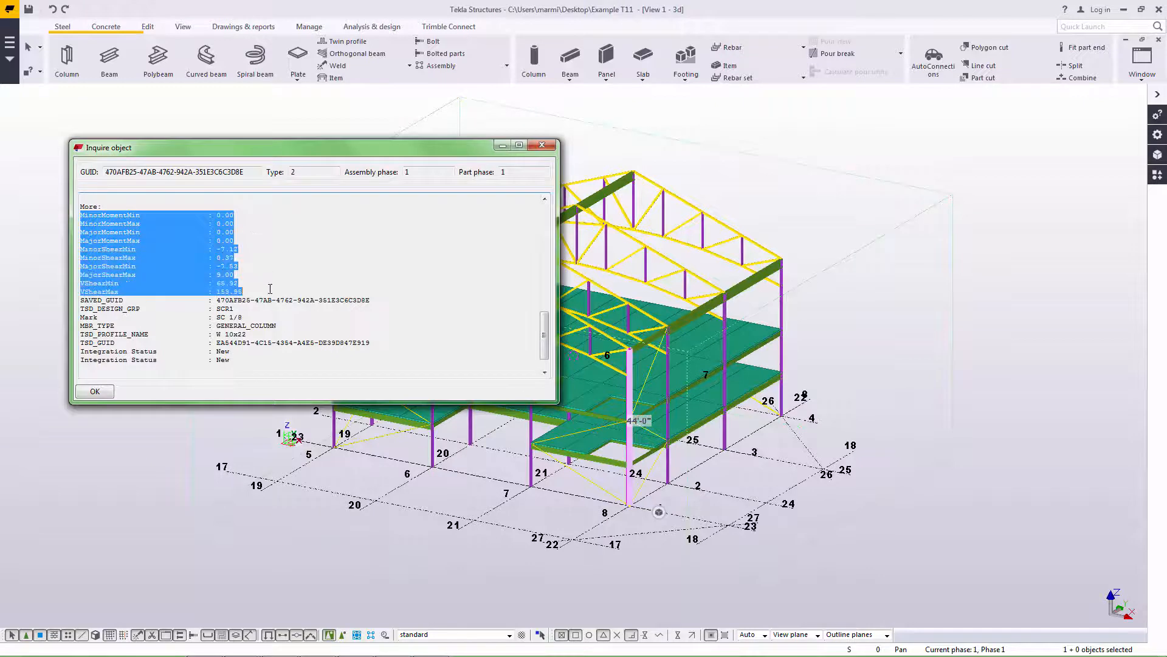
{"action": "left_click", "coordinate": [280, 265]}
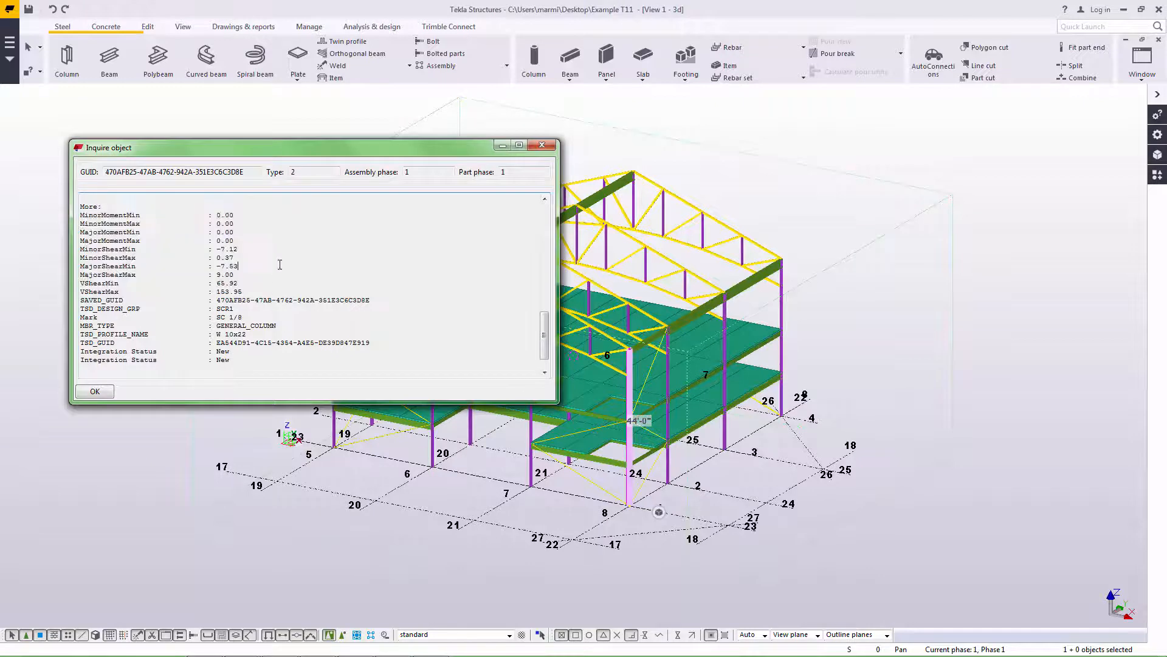
{"action": "left_click", "coordinate": [542, 144]}
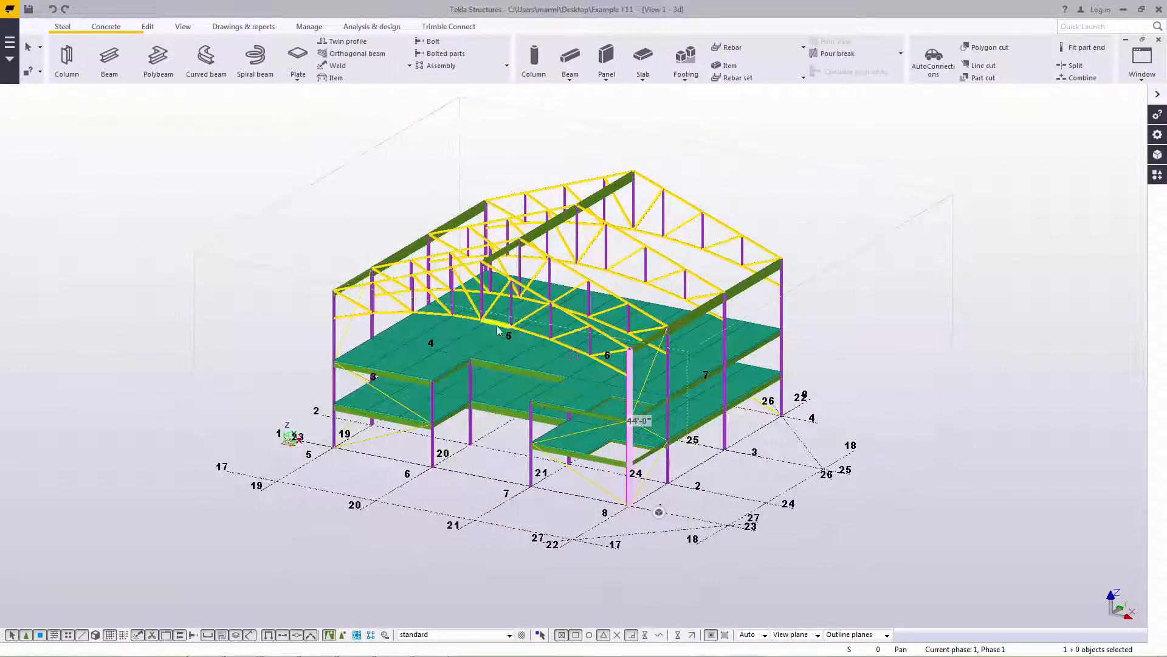
Open the imported grid's properties and check its Z coordinates and level labels
{"action": "double_click", "coordinate": [494, 452]}
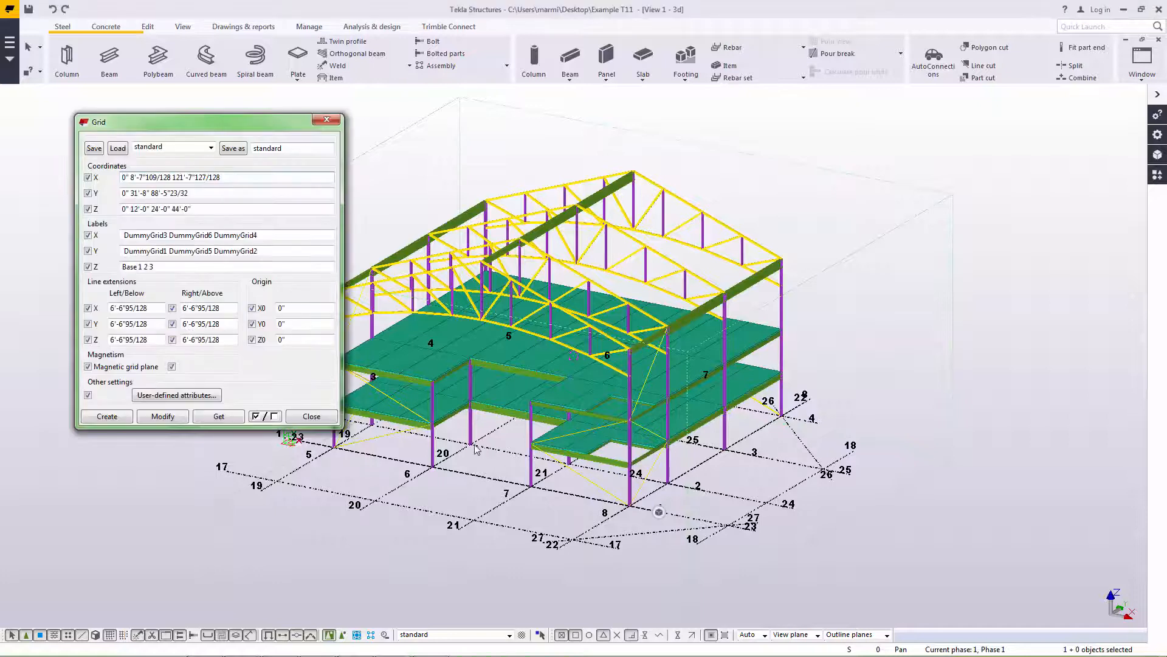
{"action": "left_click", "coordinate": [213, 210]}
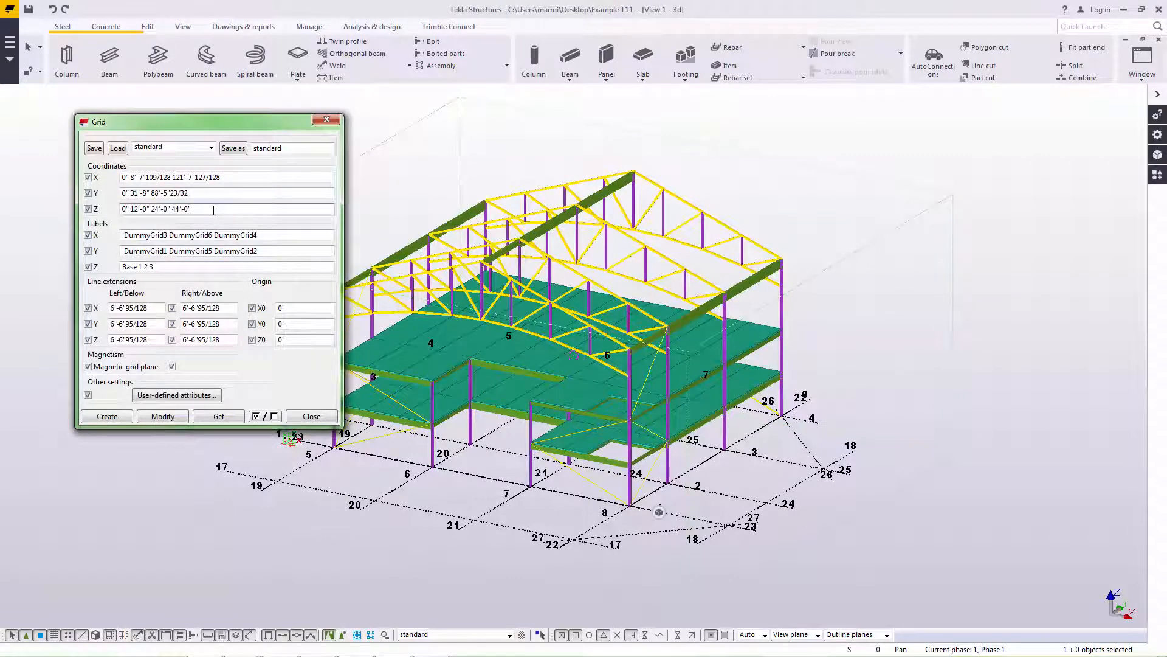
{"action": "left_click", "coordinate": [219, 266]}
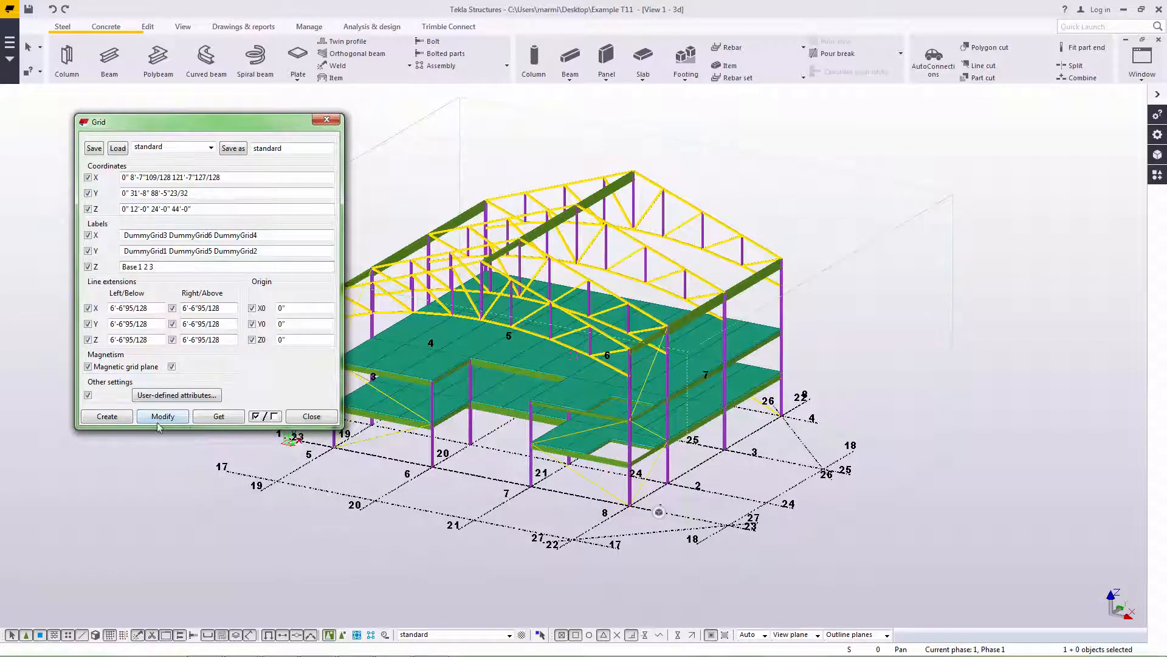
{"action": "left_click", "coordinate": [311, 418]}
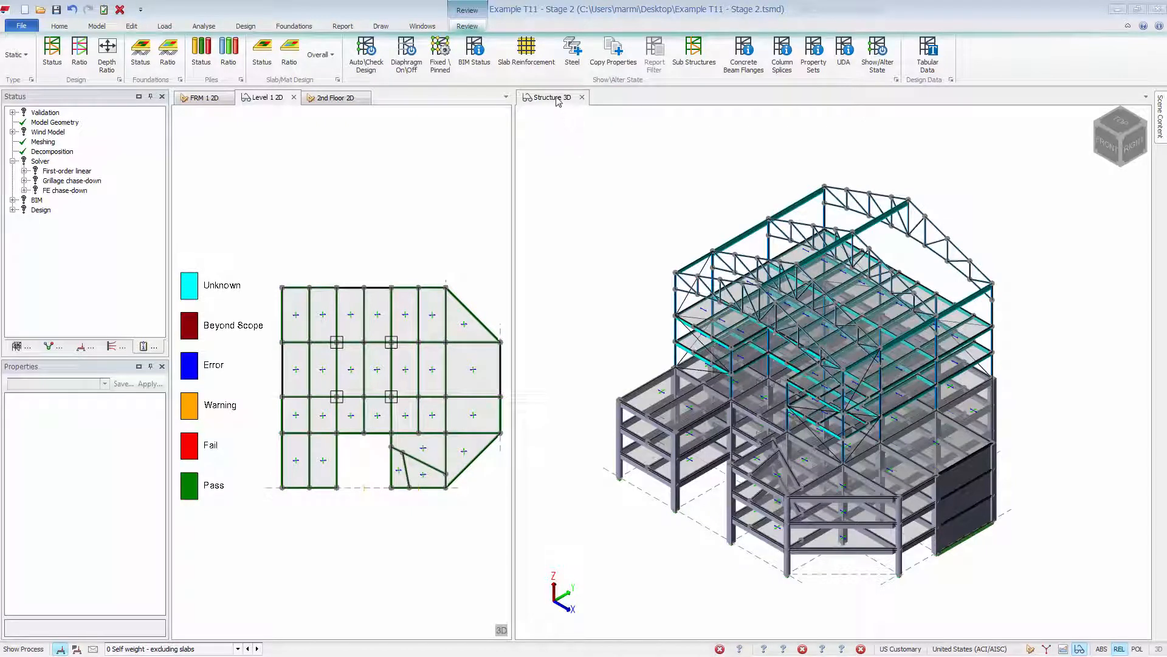
In Tekla Structural Designer's Example T11 - Stage 2 model, group Structure 3D with the other view tabs and look around the structure
{"action": "left_click_drag", "start_coordinate": [558, 101], "coordinate": [414, 101]}
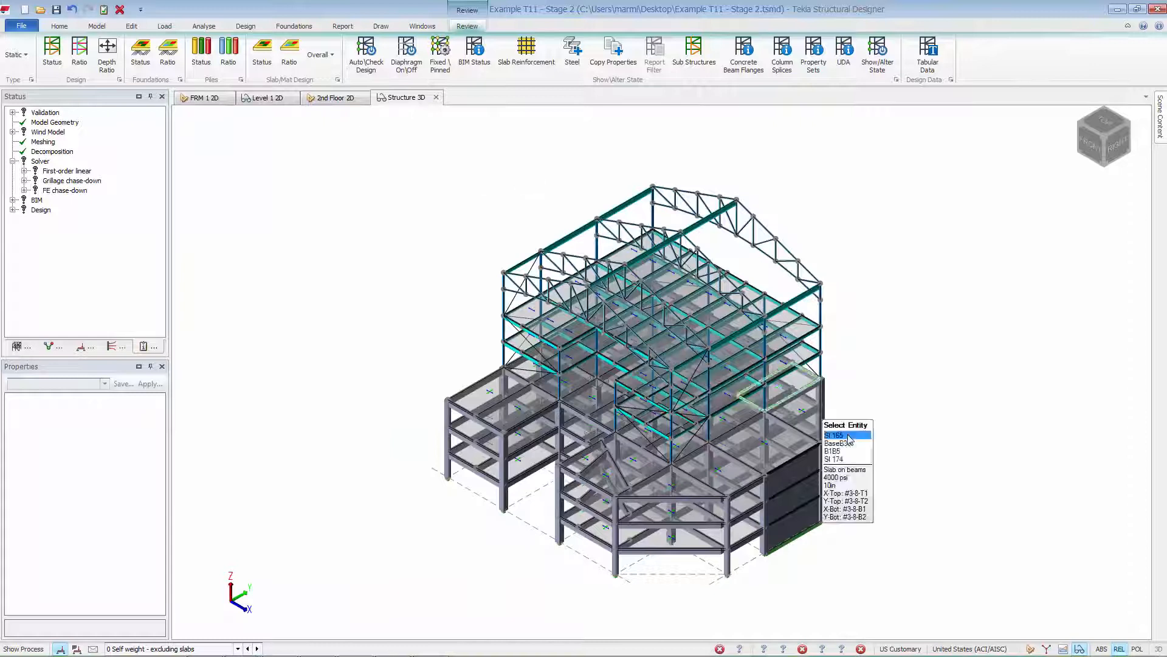
{"action": "scroll", "coordinate": [723, 543], "scroll_direction": "up", "scroll_amount": 3}
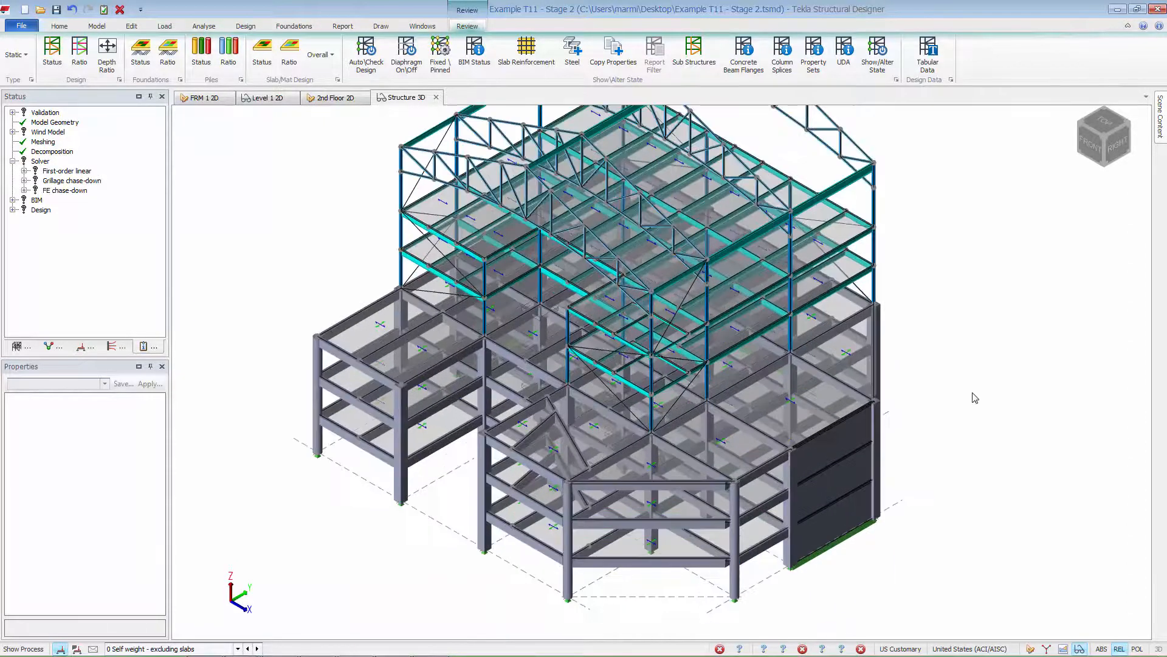
{"action": "scroll", "coordinate": [969, 398], "scroll_direction": "up", "scroll_amount": 2}
{"action": "middle_click_drag", "start_coordinate": [1035, 347], "coordinate": [629, 325]}
{"action": "middle_click_drag", "start_coordinate": [432, 282], "coordinate": [979, 295]}
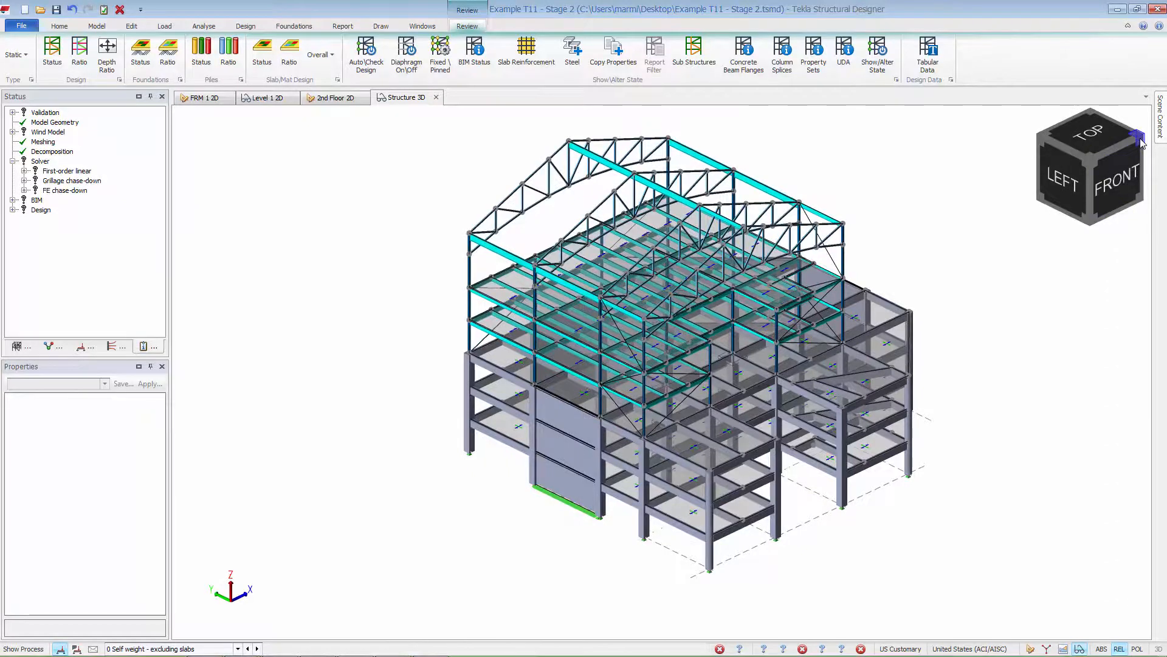
{"action": "left_click", "coordinate": [1136, 146]}
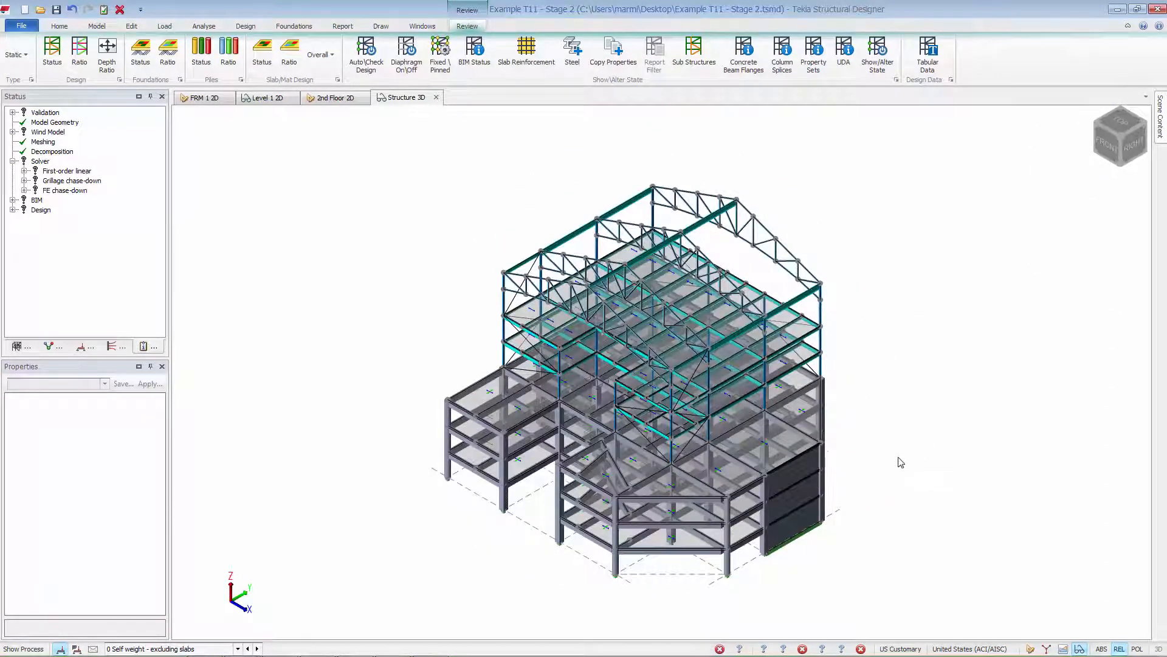
Review the construction levels of the Stage 2 model, including the added basement levels
{"action": "left_click", "coordinate": [97, 26]}
{"action": "left_click", "coordinate": [30, 55]}
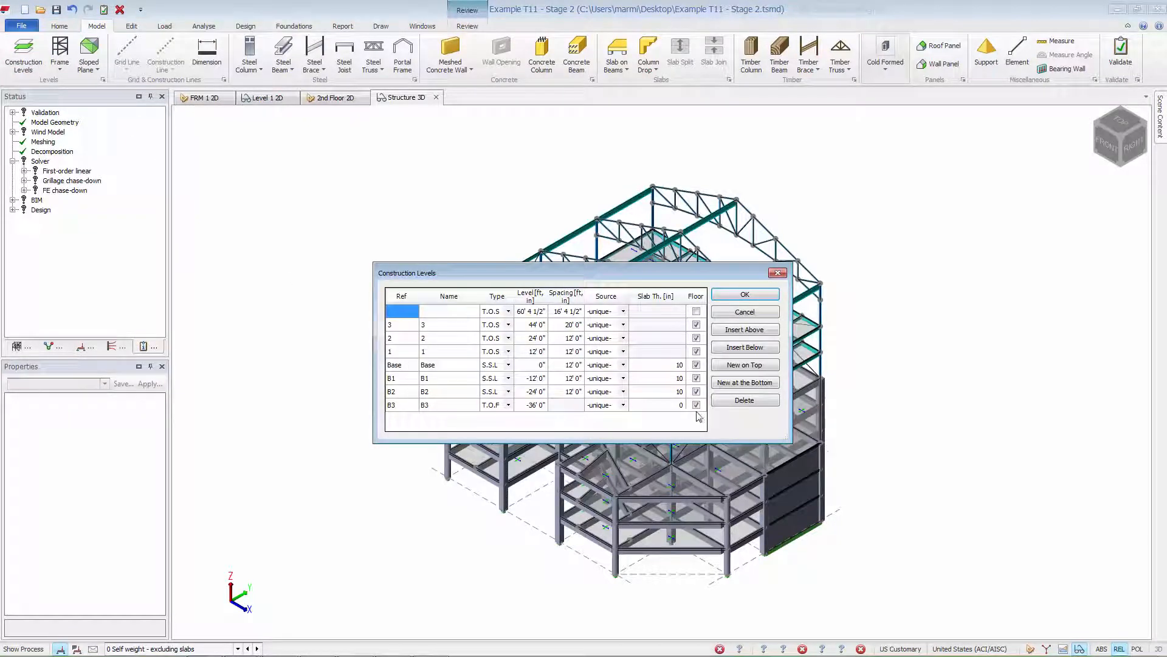
{"action": "left_click", "coordinate": [728, 295]}
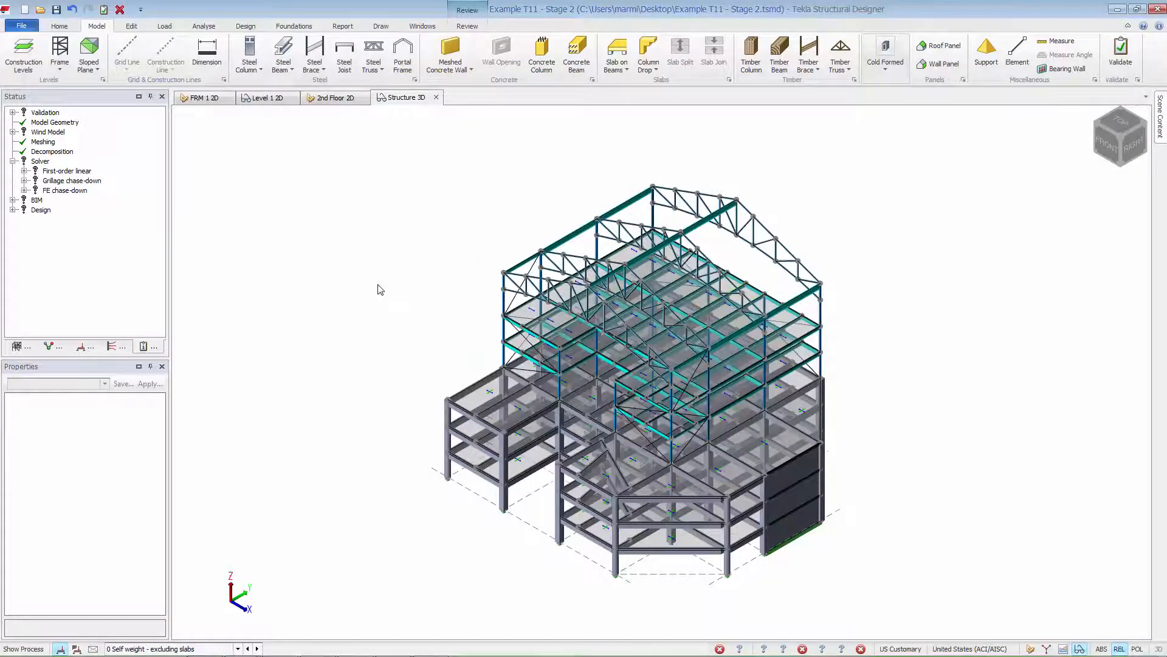
Check the section of the round concrete column at the front of the basement
{"action": "left_click", "coordinate": [615, 571]}
{"action": "scroll", "coordinate": [147, 509], "scroll_direction": "down", "scroll_amount": 3}
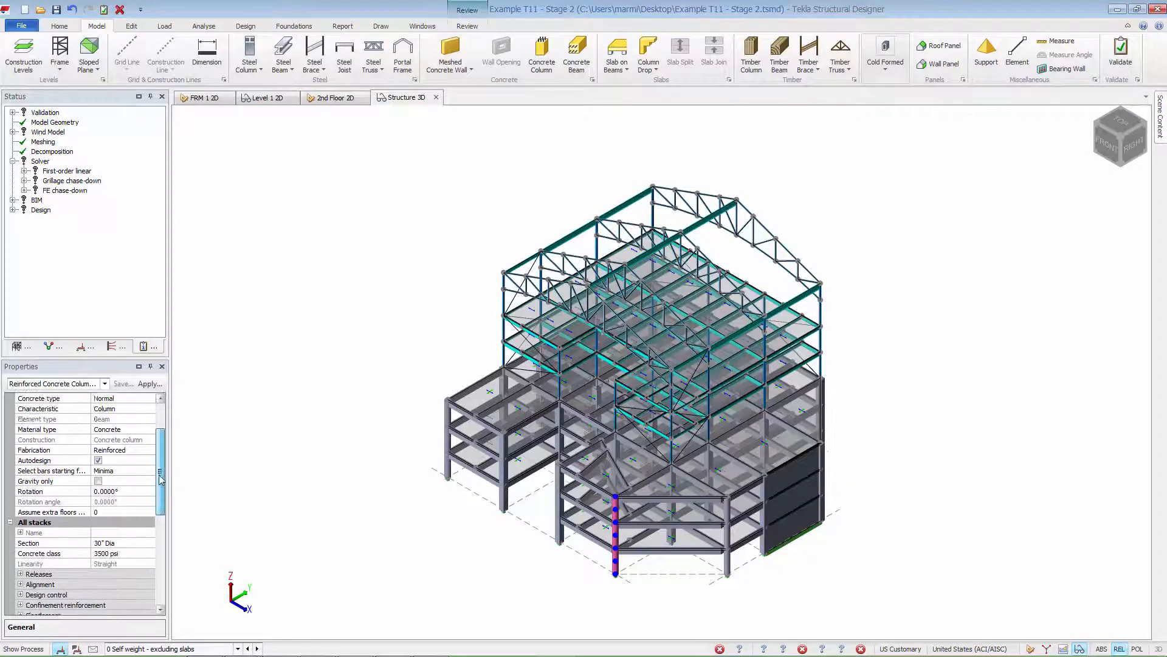
{"action": "left_click", "coordinate": [134, 523]}
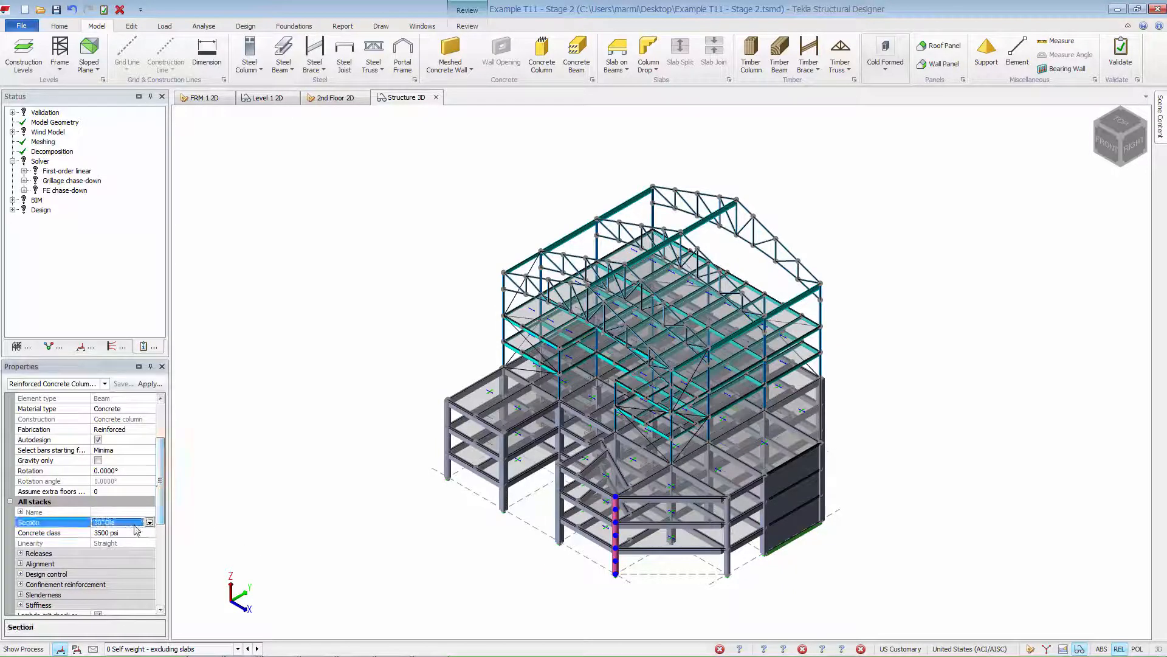
{"action": "left_click", "coordinate": [305, 514]}
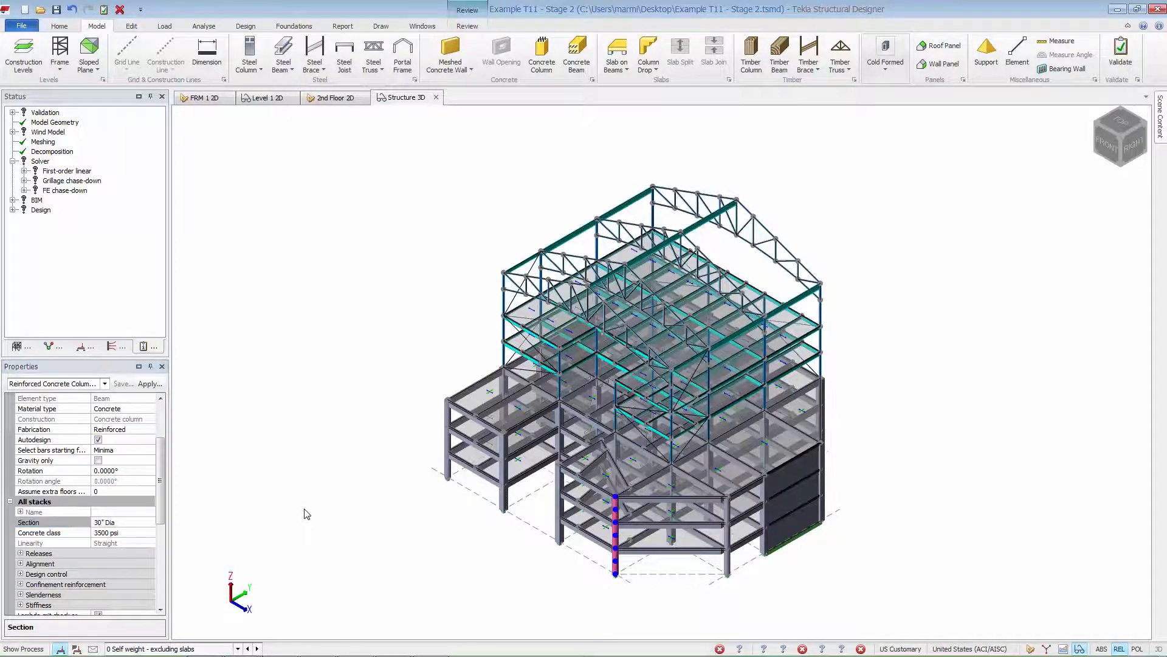
Check the section and concrete class of the square concrete column at the front corner of the basement's side wing
{"action": "left_click", "coordinate": [505, 501]}
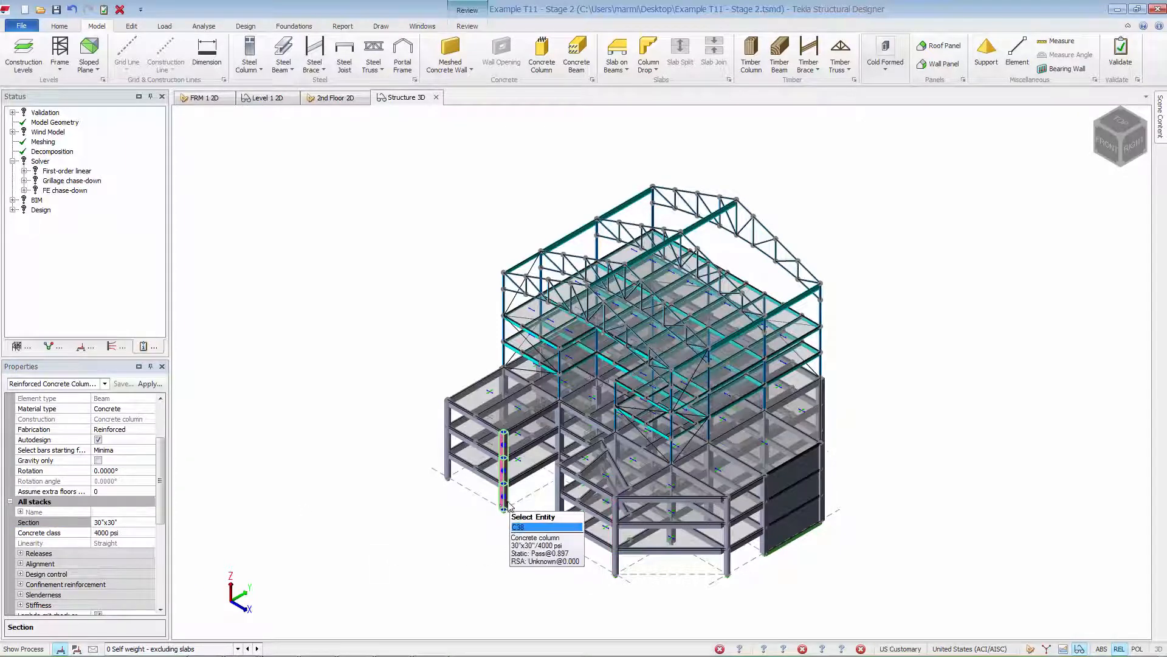
{"action": "left_click", "coordinate": [132, 525]}
{"action": "left_click", "coordinate": [134, 534]}
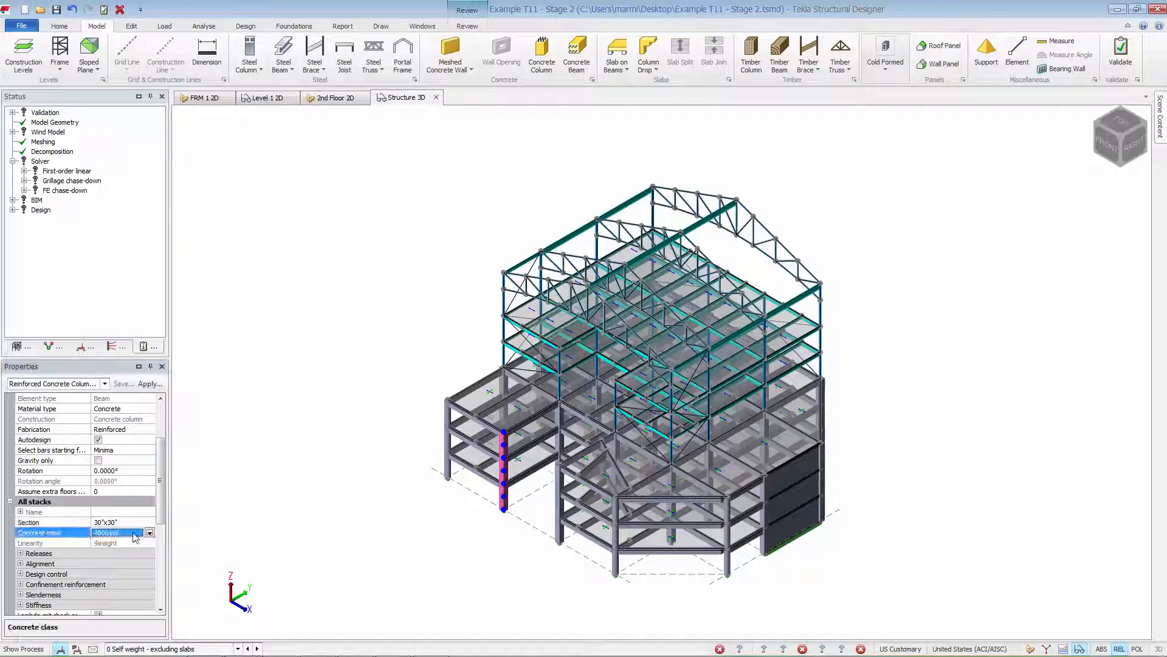
{"action": "left_click", "coordinate": [287, 502]}
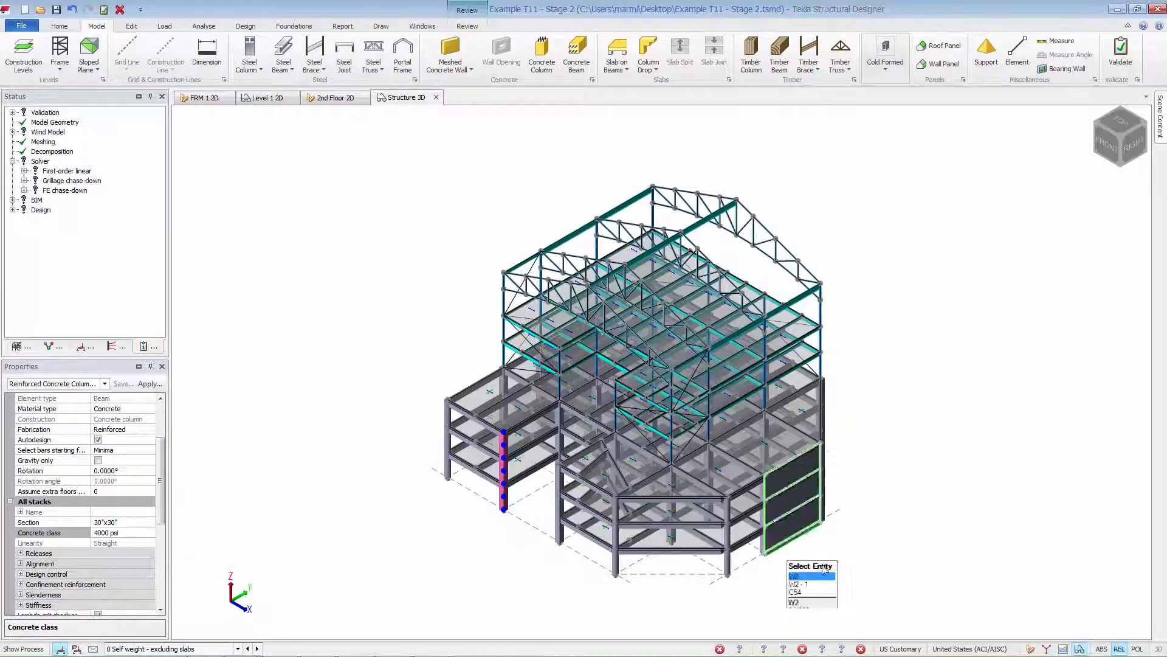
Switch the 3D scene to the structural view from the right side and set the six steel braces in the braced bay to HSS 5x0.250
{"action": "left_click", "coordinate": [1031, 649]}
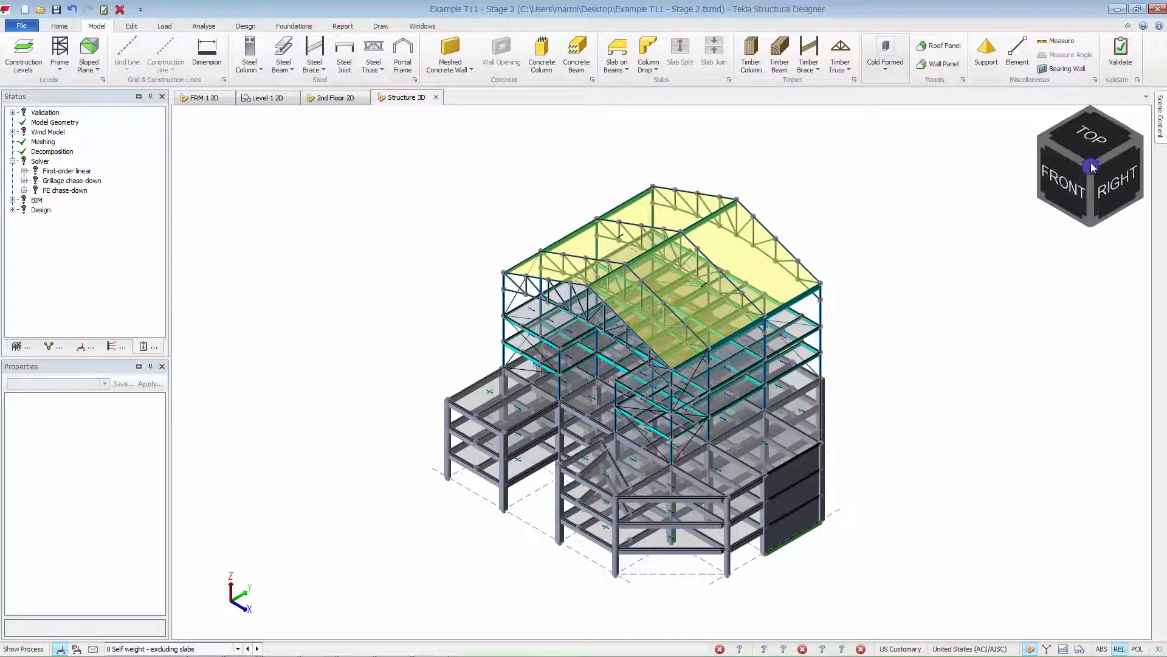
{"action": "left_click", "coordinate": [1113, 192]}
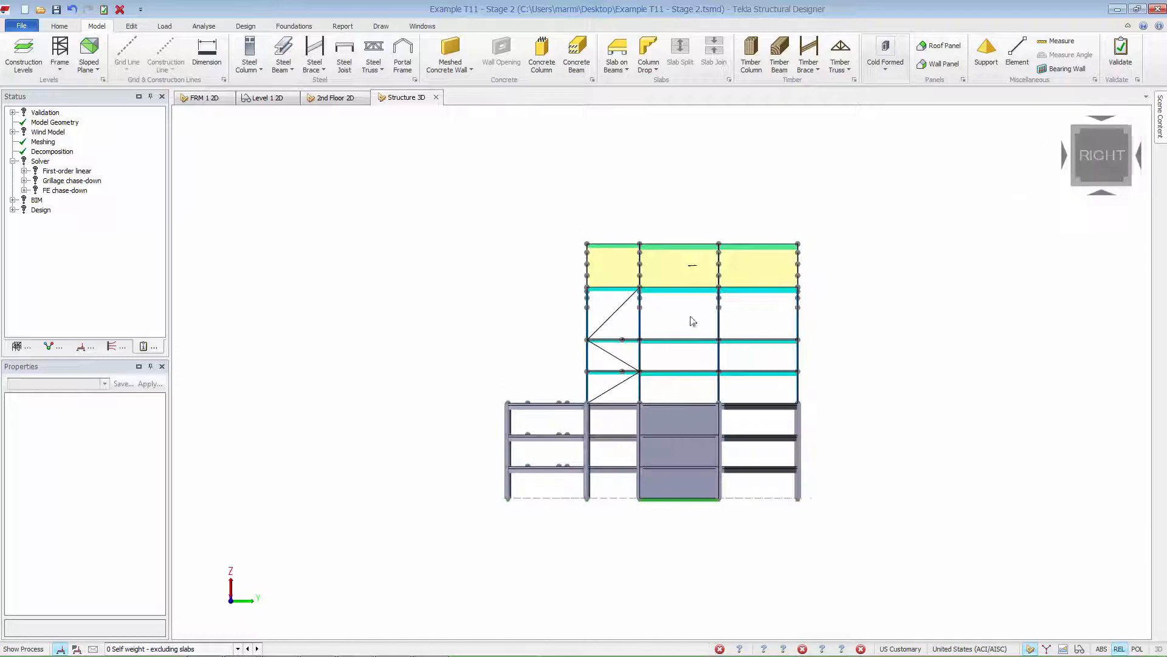
{"action": "left_click_drag", "start_coordinate": [611, 299], "coordinate": [602, 405]}
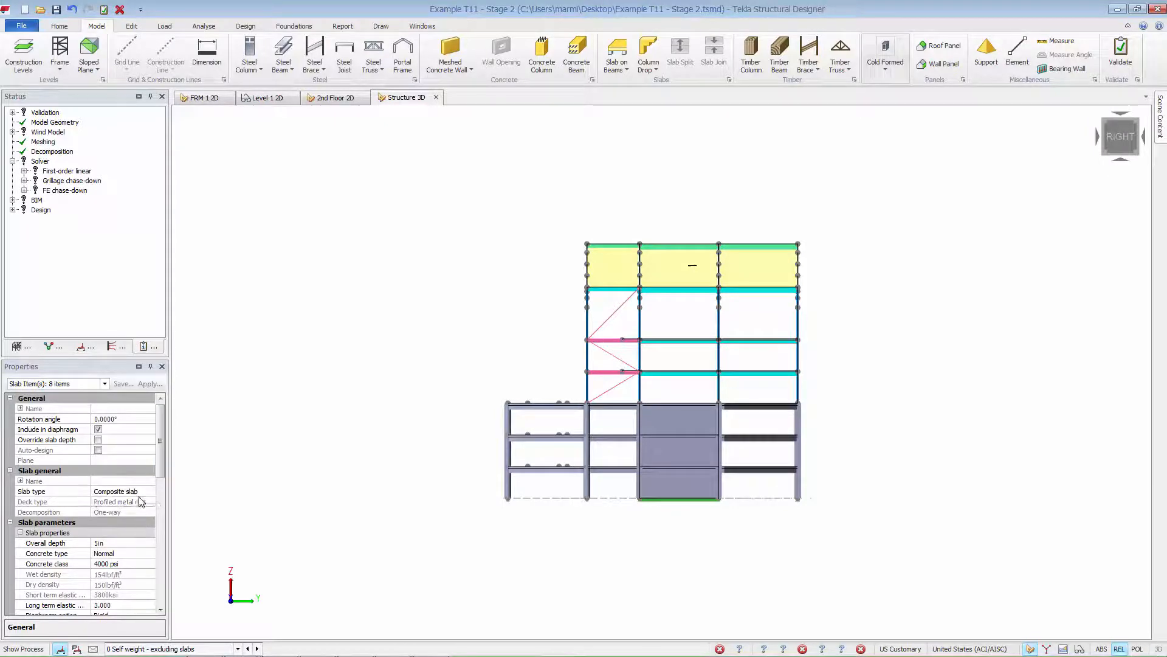
{"action": "left_click", "coordinate": [104, 384]}
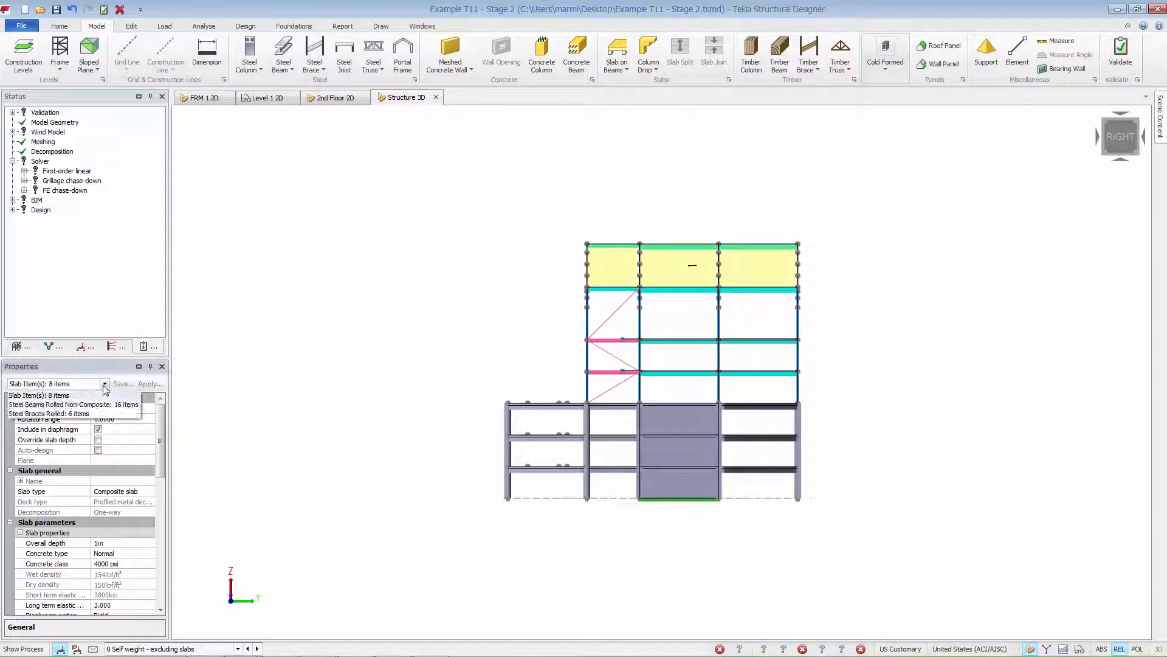
{"action": "left_click", "coordinate": [74, 413]}
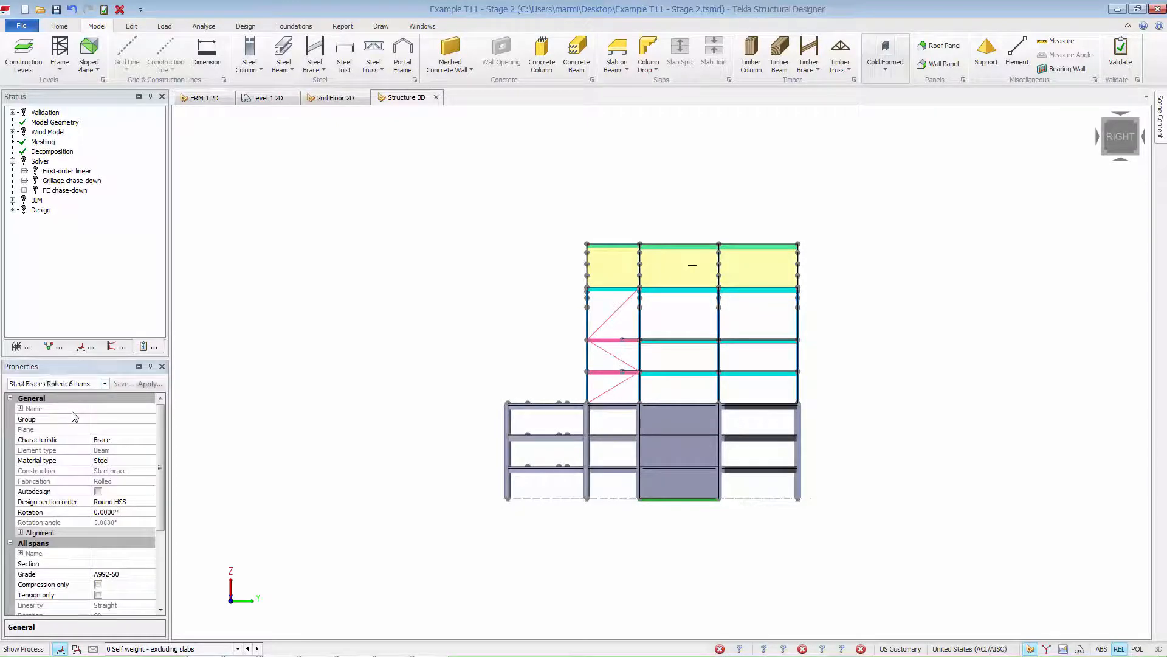
{"action": "left_click", "coordinate": [131, 563]}
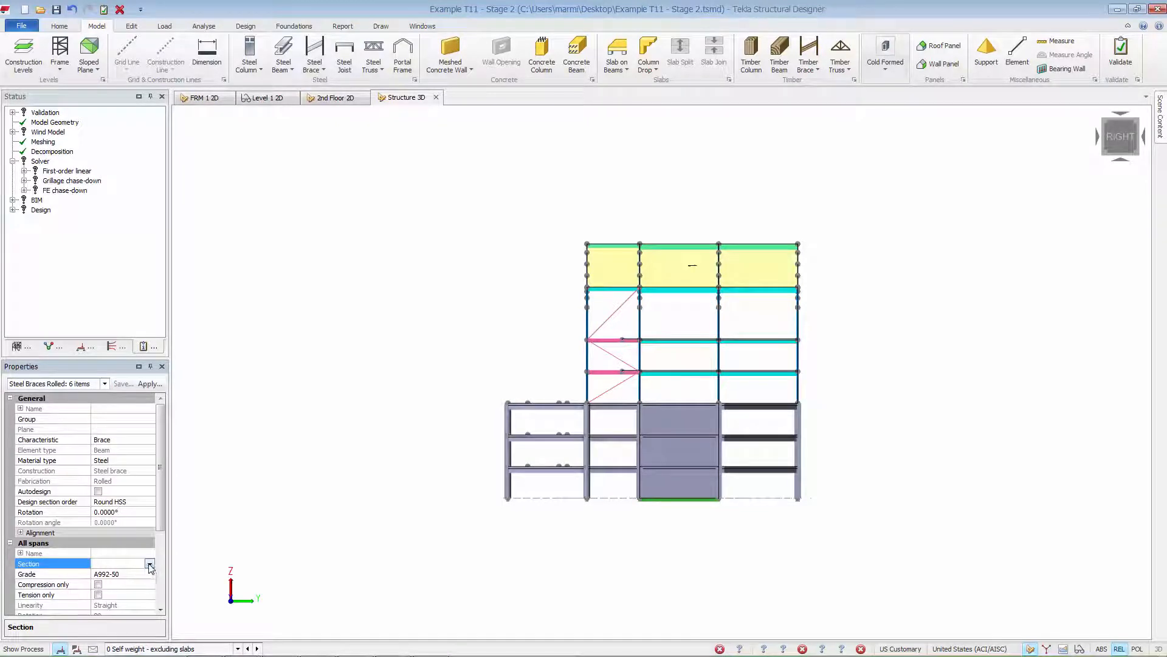
{"action": "left_click", "coordinate": [149, 564]}
{"action": "left_click", "coordinate": [115, 606]}
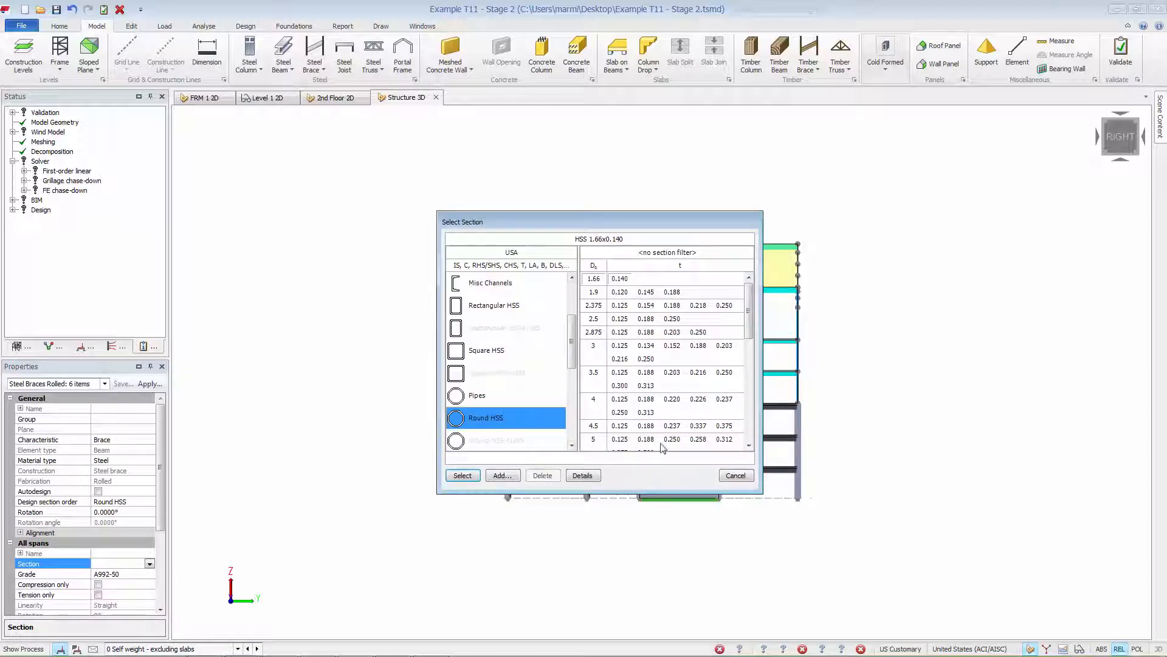
{"action": "left_click", "coordinate": [672, 439]}
{"action": "left_click", "coordinate": [462, 474]}
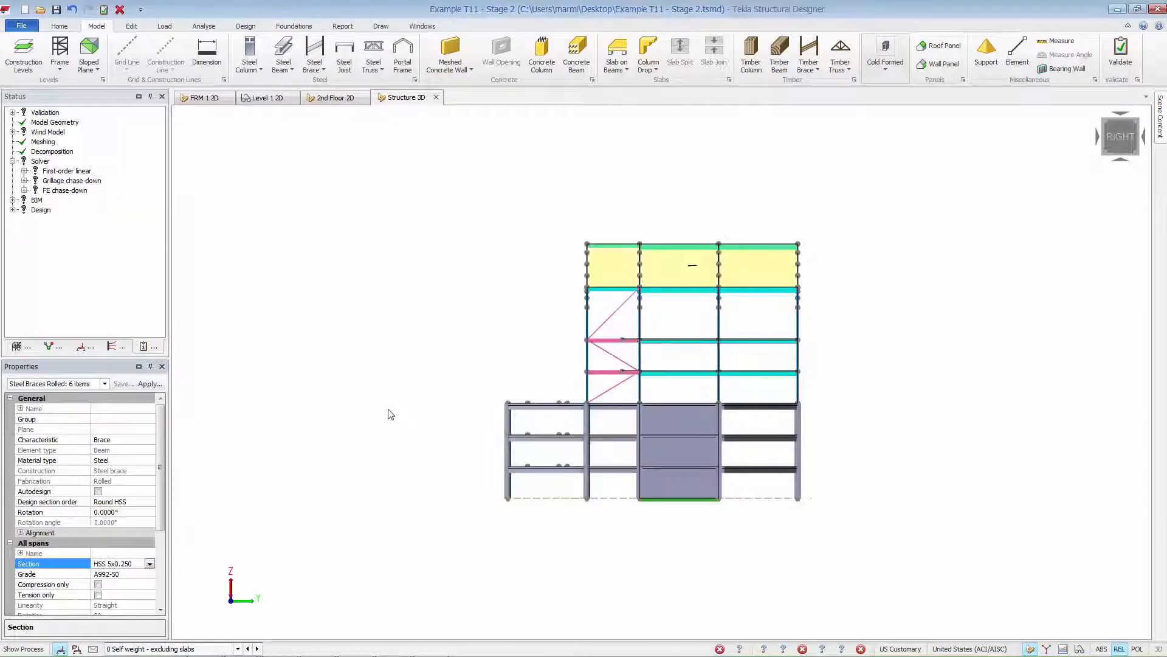
{"action": "key", "text": "Escape"}
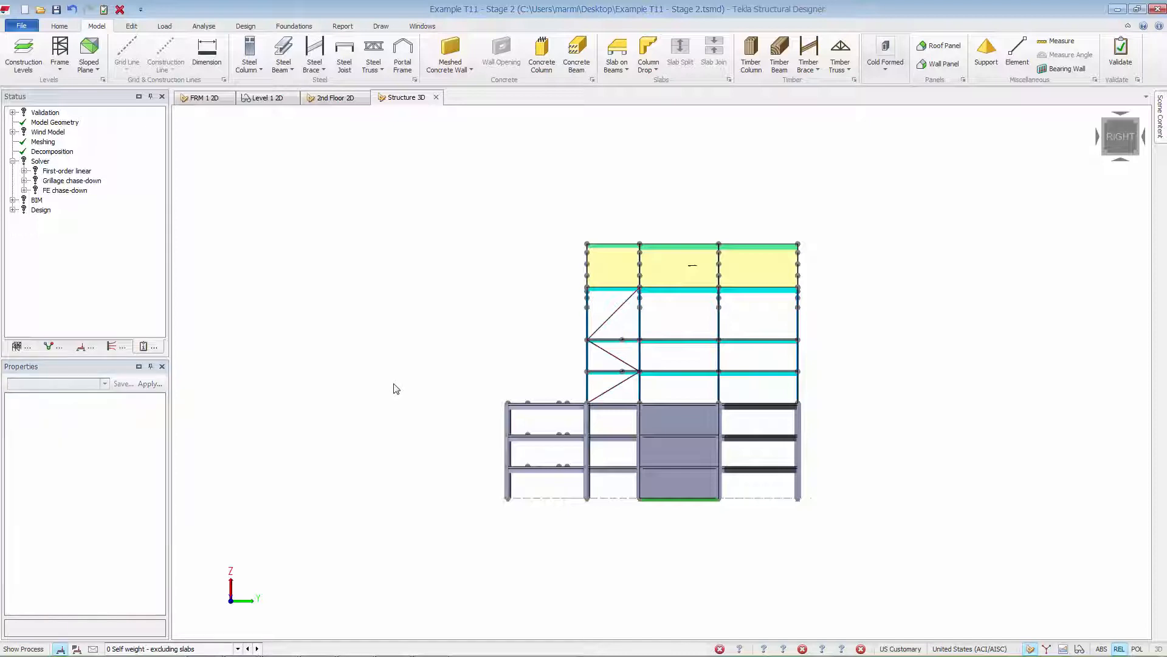
Export the Stage 2 model to Tekla Structures as Example T11 - Stage 2.cxl using the Update Existing Model operation
{"action": "key", "text": "1"}
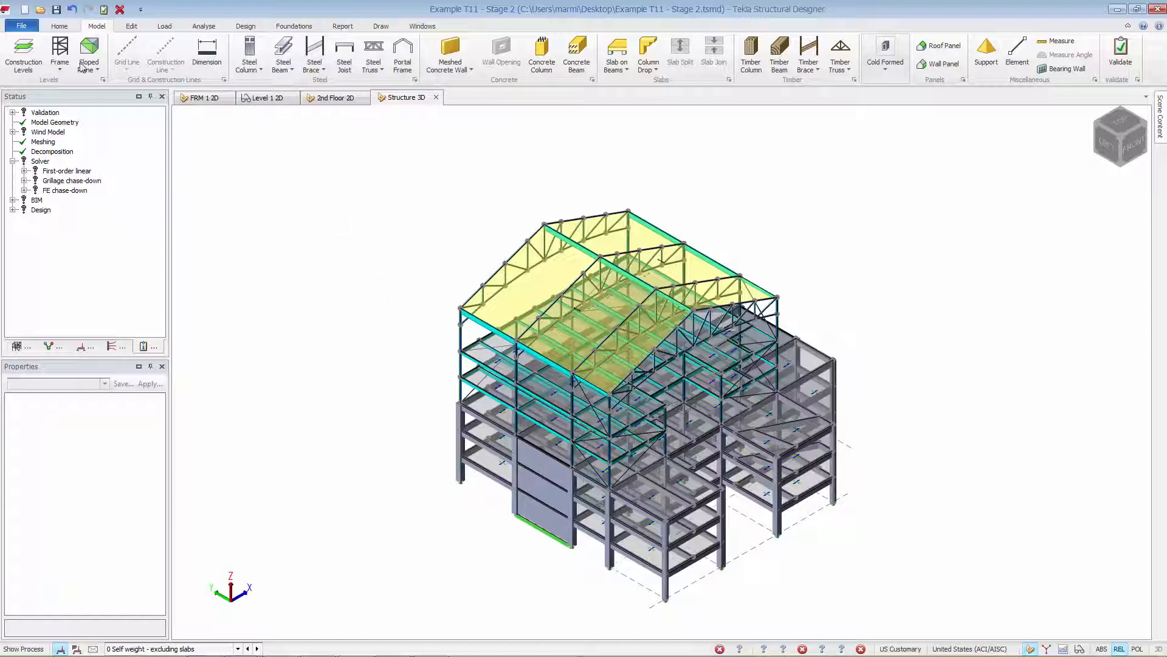
{"action": "left_click", "coordinate": [59, 25]}
{"action": "left_click", "coordinate": [417, 53]}
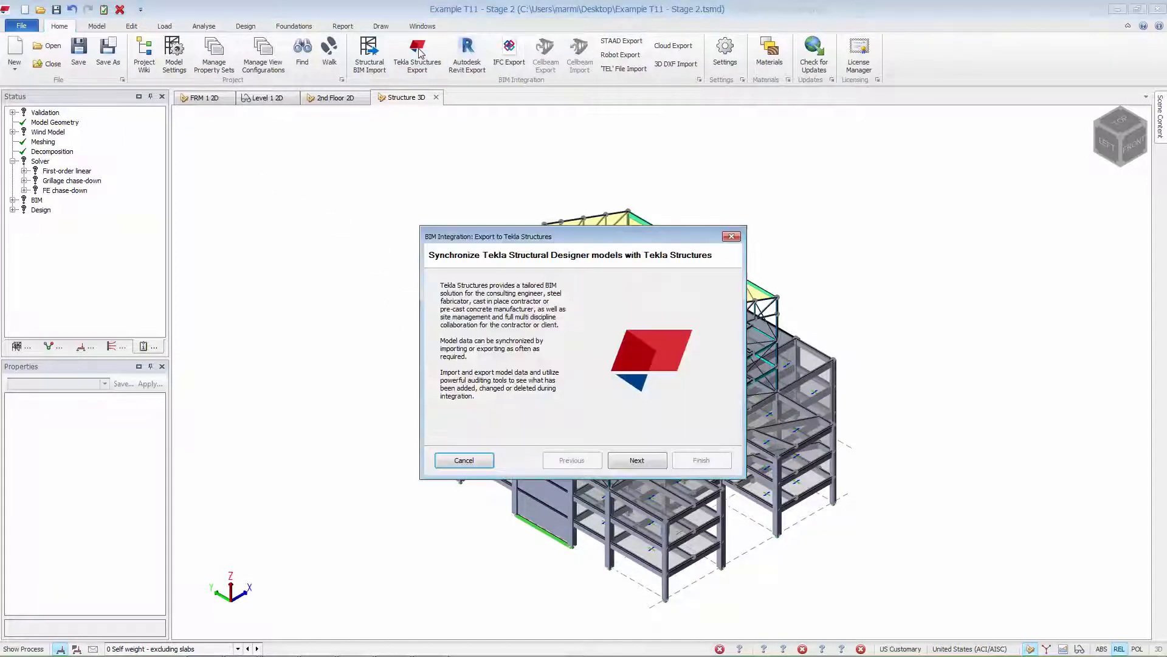
{"action": "left_click", "coordinate": [637, 462]}
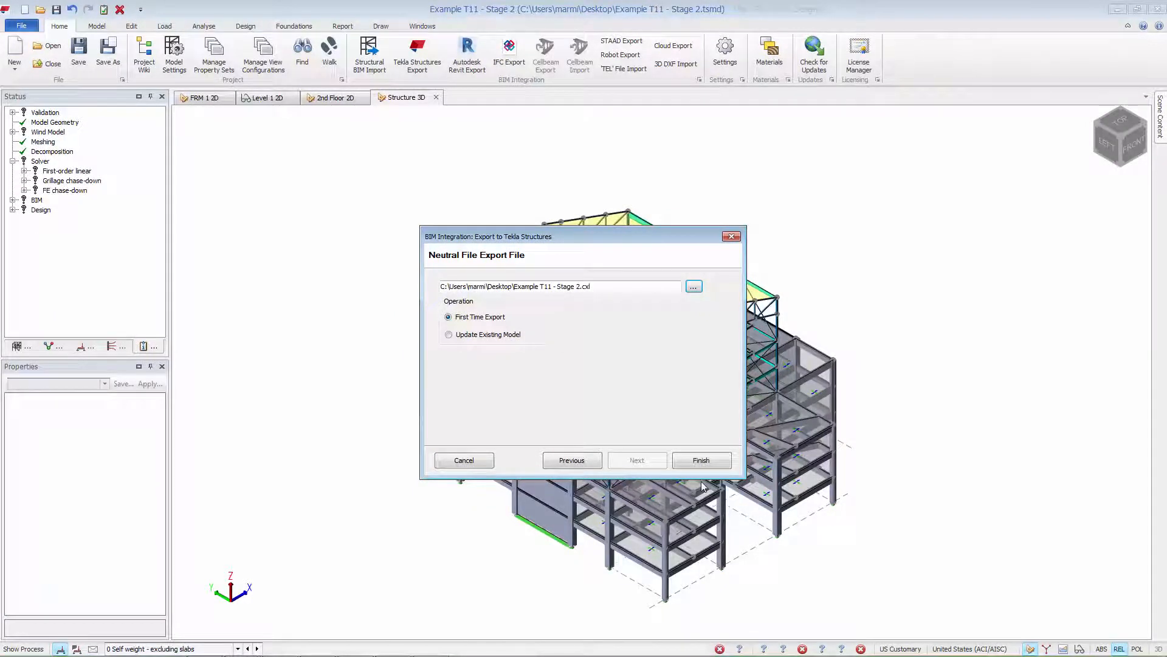
{"action": "left_click", "coordinate": [465, 339]}
{"action": "left_click", "coordinate": [692, 461]}
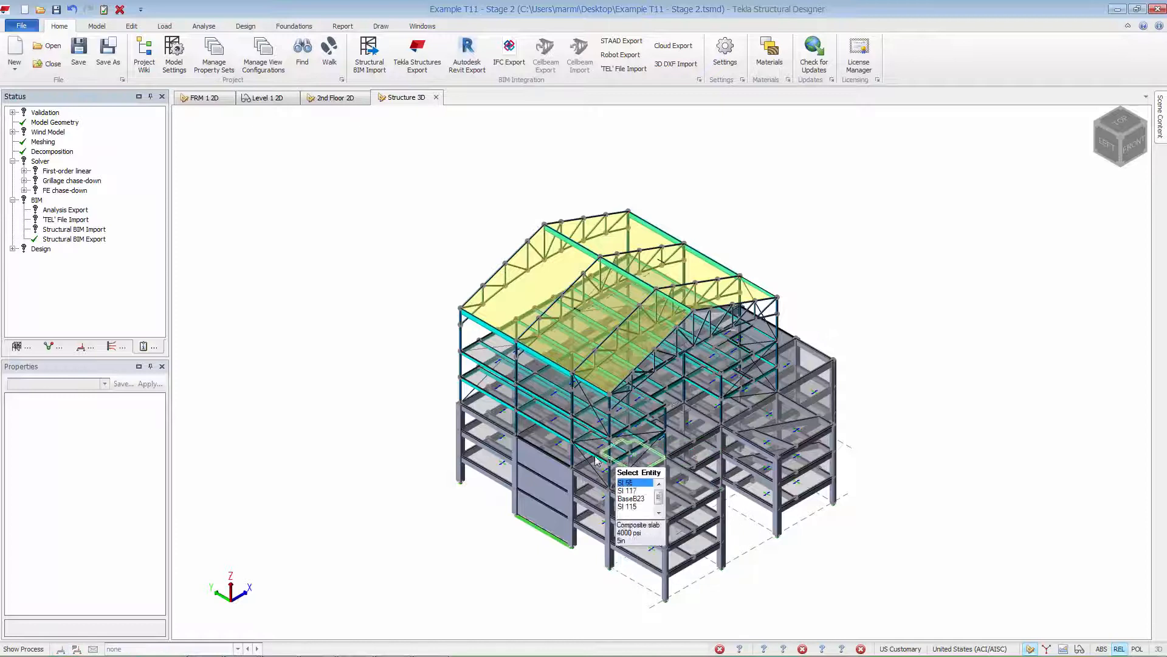
{"action": "left_click", "coordinate": [95, 240]}
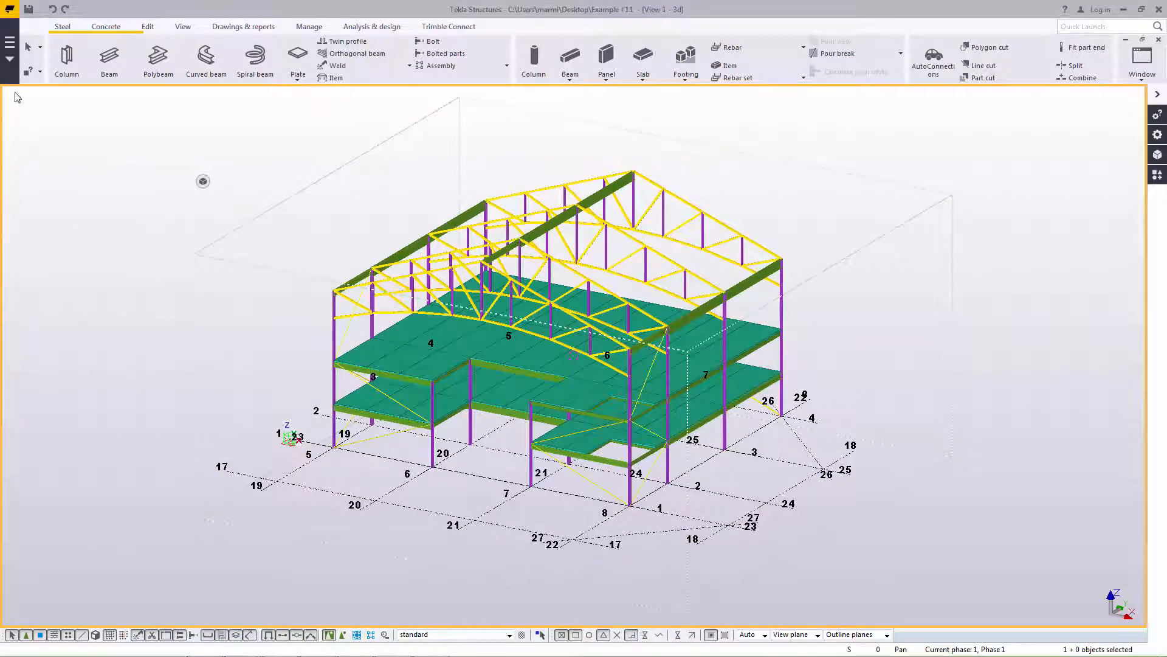
Switch to Tekla Structures and choose Example T11 - Stage 2.cxl as the file to import from Tekla Structural Designer
{"action": "left_click", "coordinate": [10, 42]}
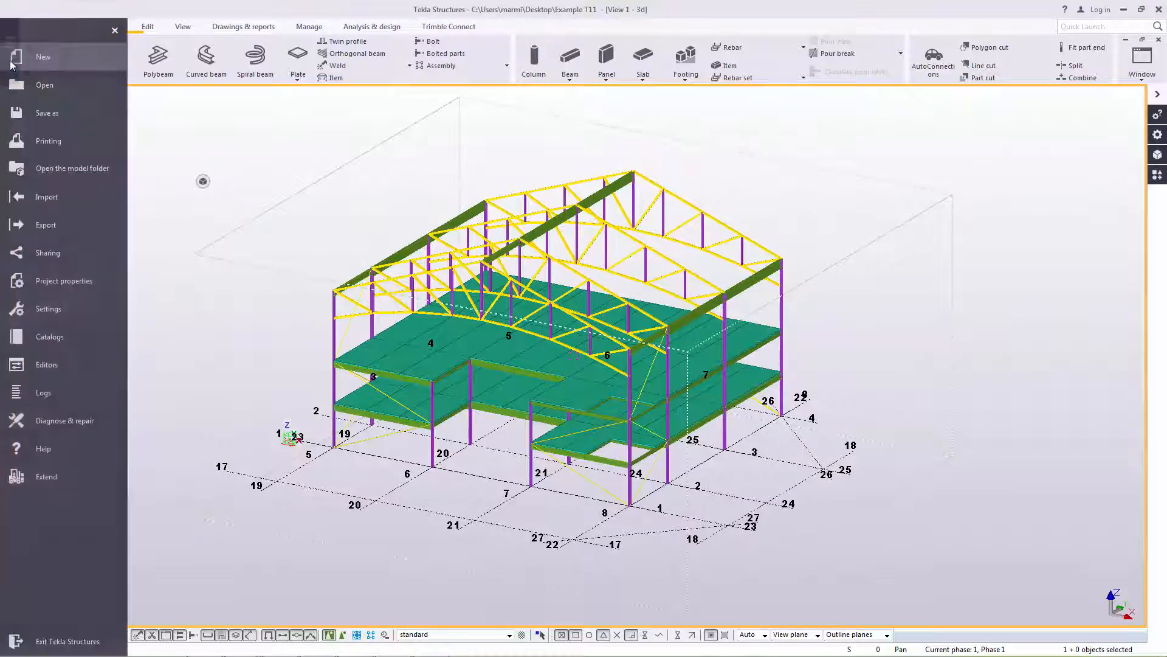
{"action": "left_click", "coordinate": [37, 197]}
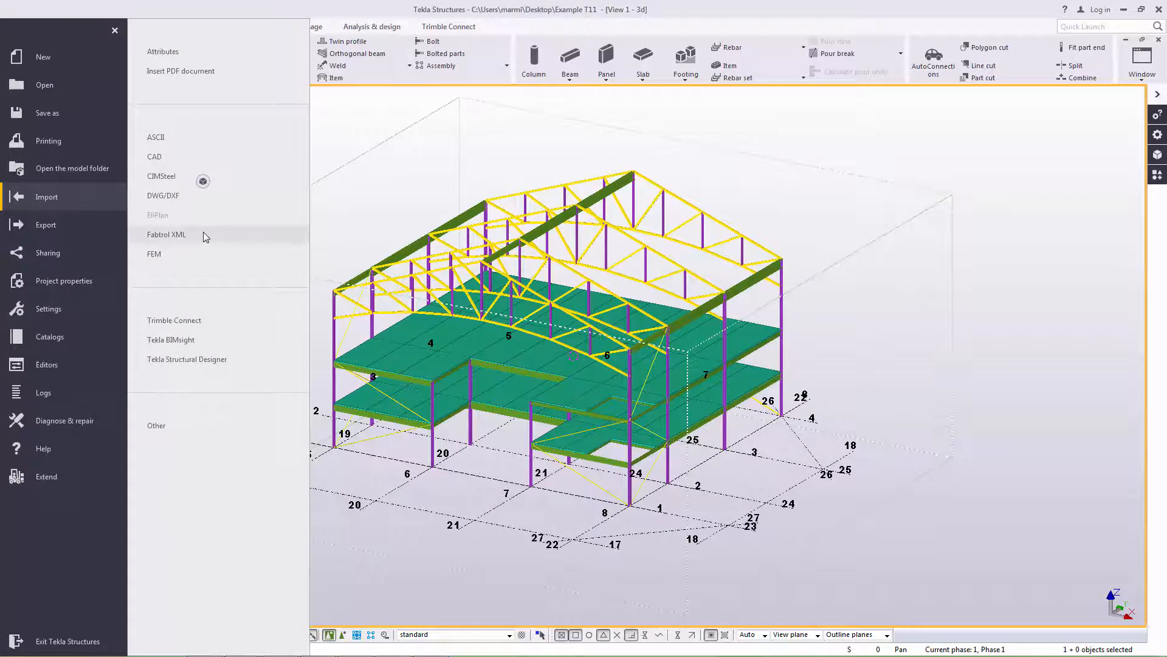
{"action": "left_click", "coordinate": [231, 359]}
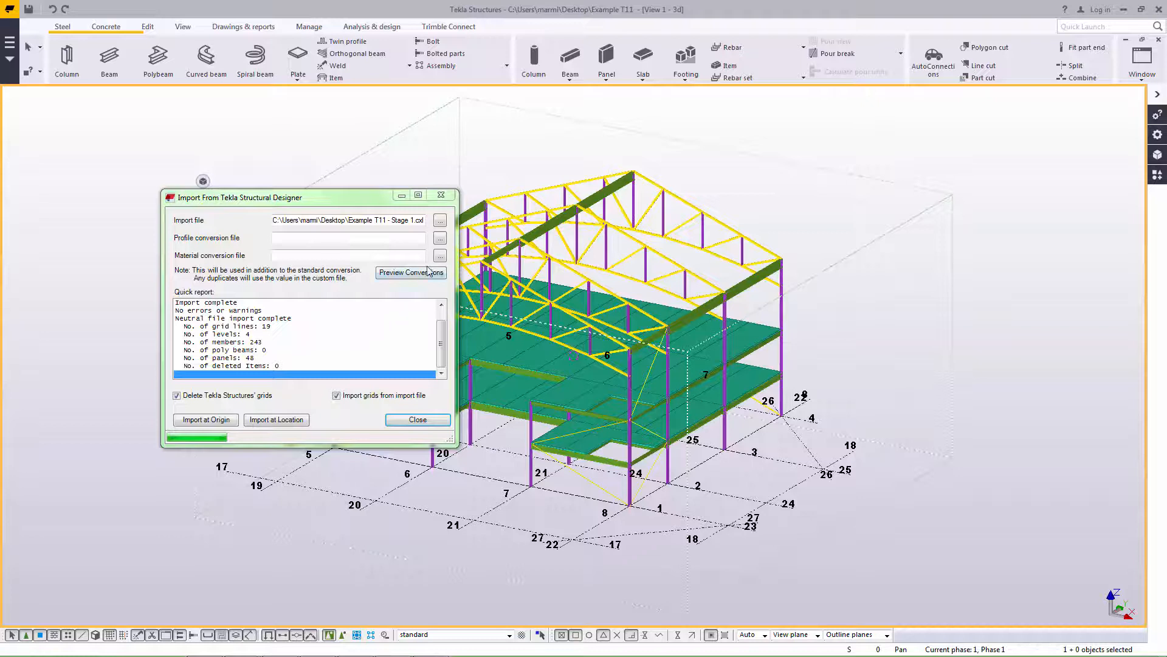
{"action": "left_click", "coordinate": [439, 220]}
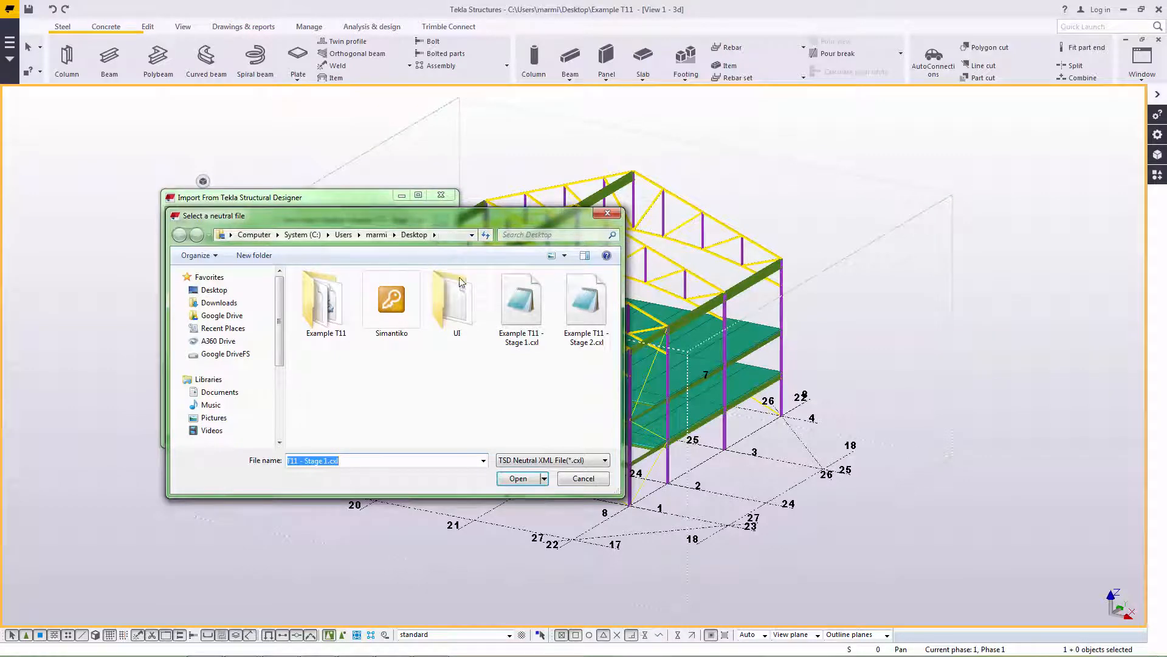
{"action": "left_click", "coordinate": [580, 300]}
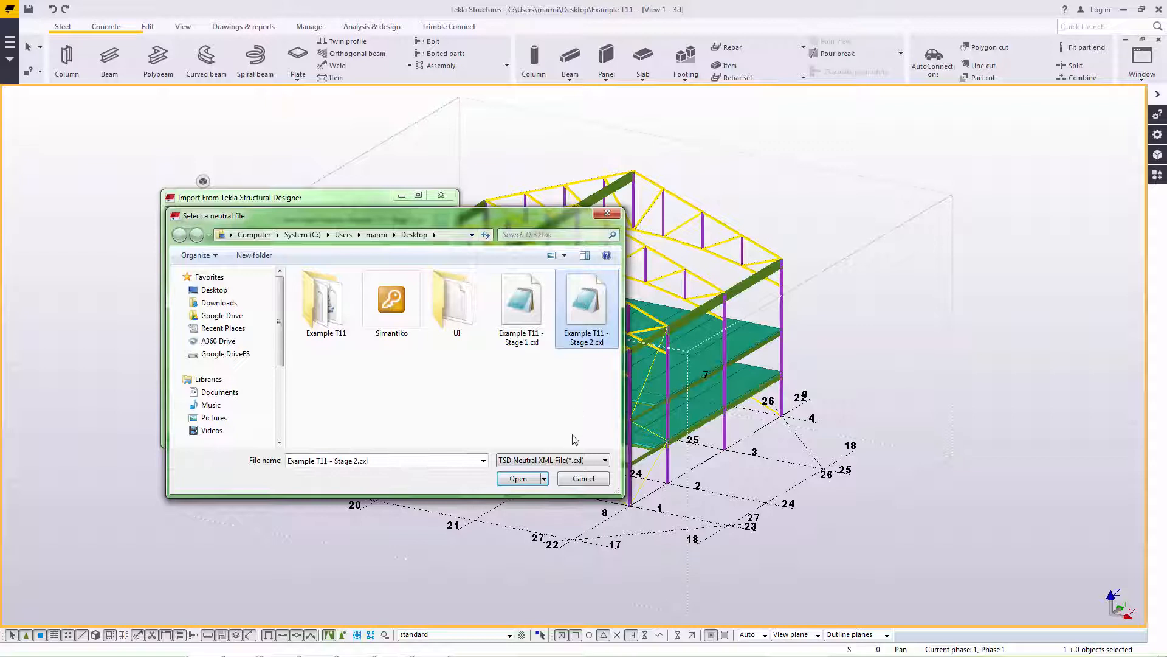
{"action": "left_click", "coordinate": [519, 478]}
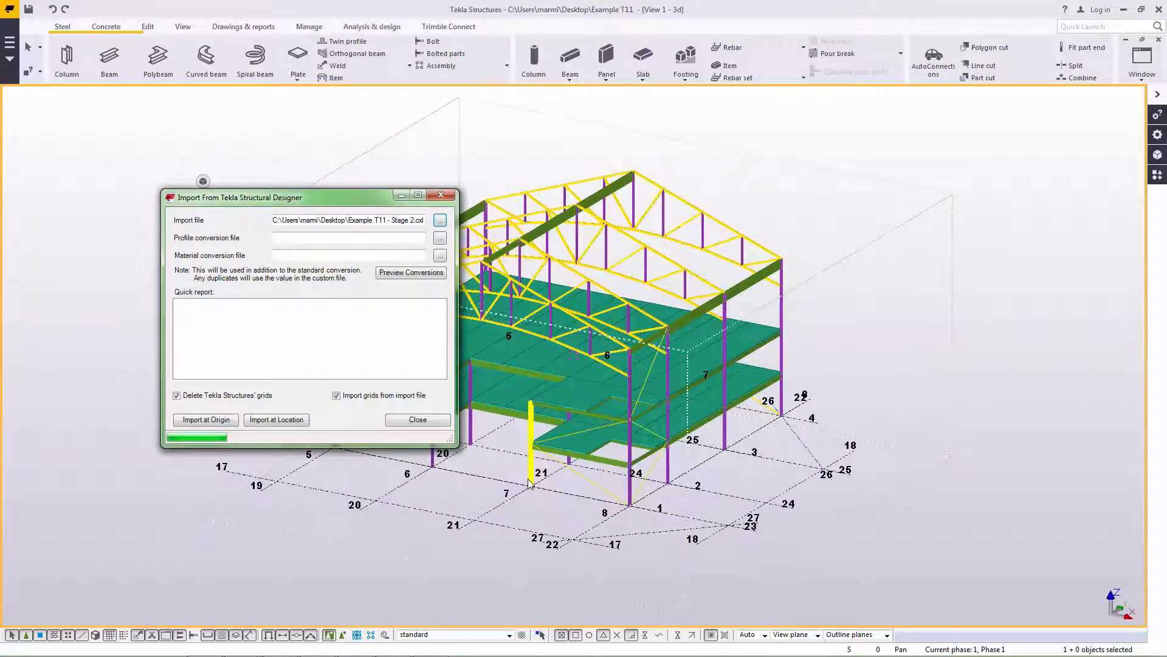
Preview the profile and material conversions for the Stage 2 file and start its import at the origin
{"action": "left_click", "coordinate": [394, 275]}
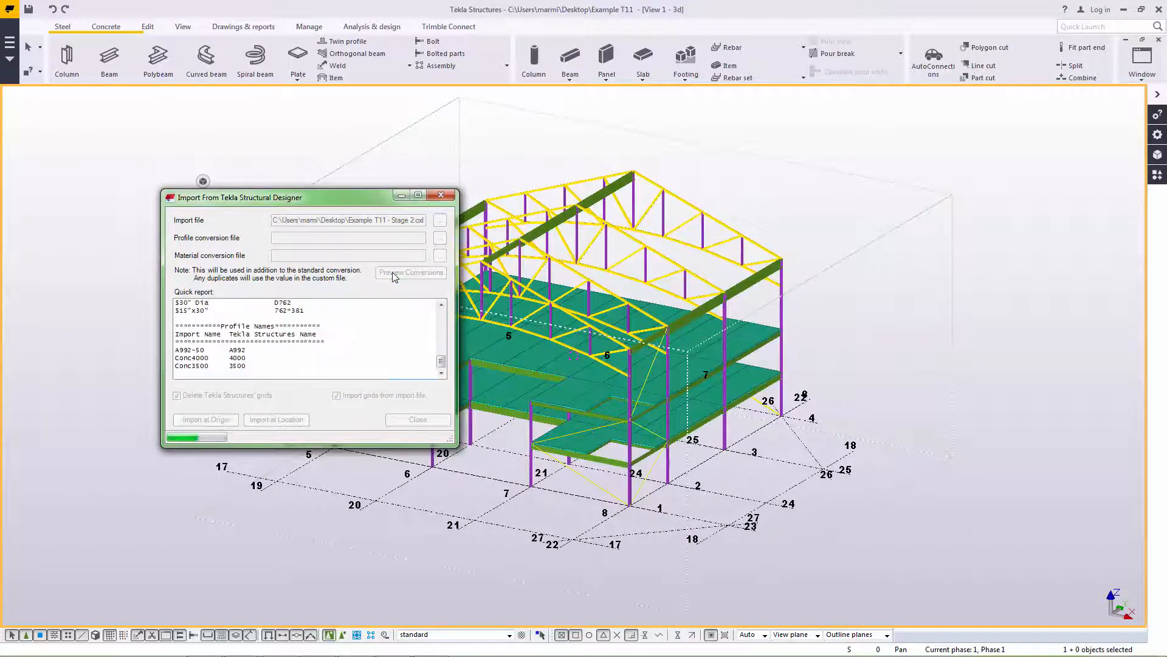
{"action": "mouse_move", "coordinate": [444, 360]}
{"action": "left_mouse_down"}
{"action": "mouse_move", "coordinate": [446, 303]}
{"action": "mouse_move", "coordinate": [443, 372]}
{"action": "left_mouse_up"}
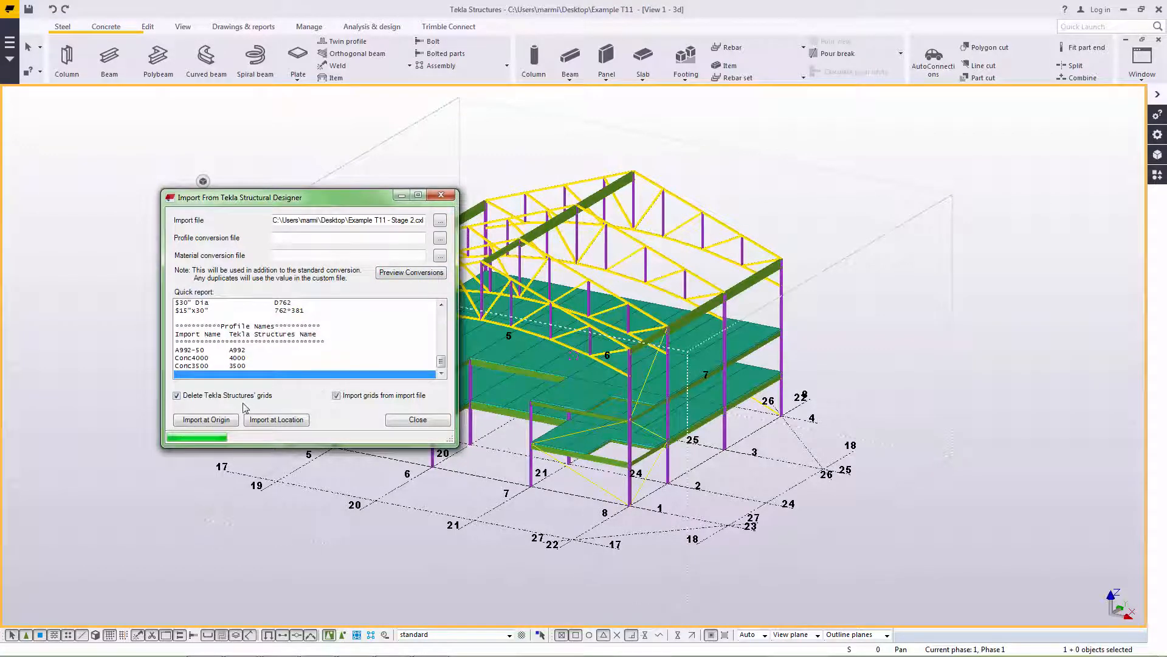
{"action": "left_click", "coordinate": [208, 420]}
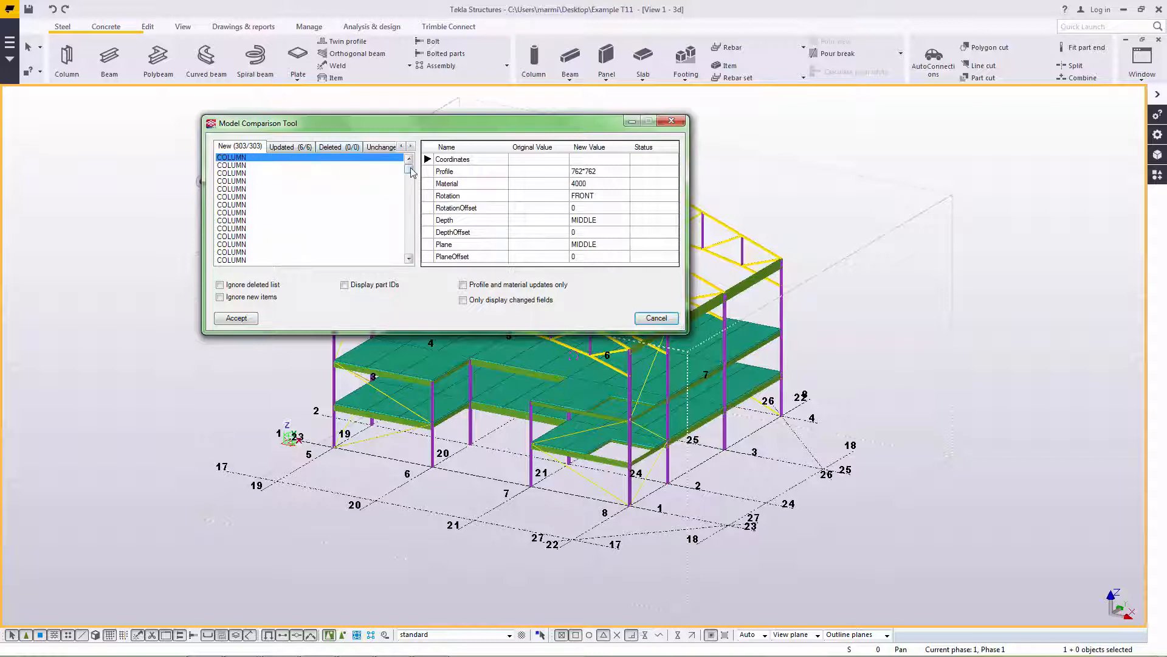
Review the new, updated, deleted and unchanged items in the model comparison, checking the original and new profile of each updated brace
{"action": "left_click_drag", "start_coordinate": [410, 172], "coordinate": [408, 258]}
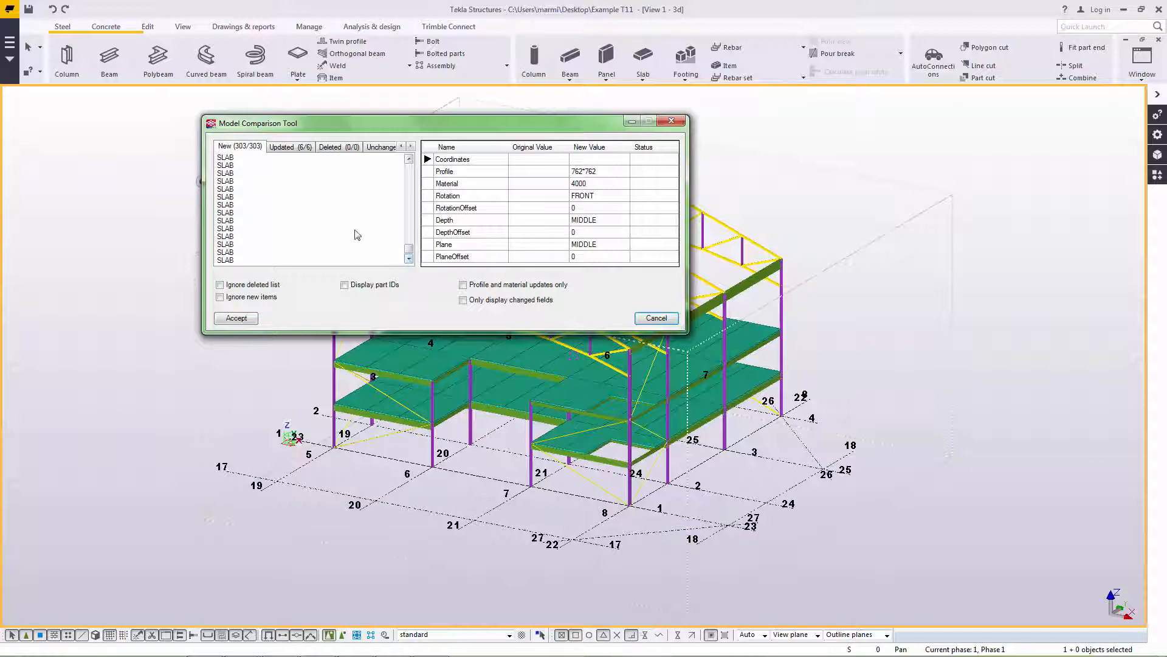
{"action": "left_click", "coordinate": [291, 148]}
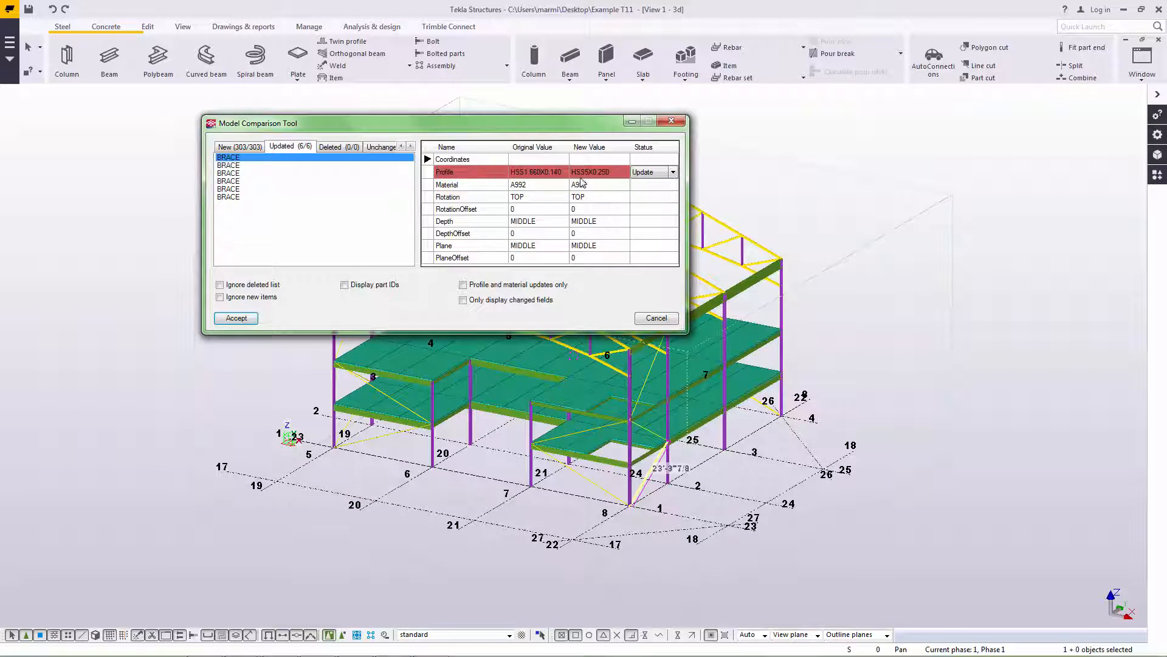
{"action": "left_click", "coordinate": [282, 165]}
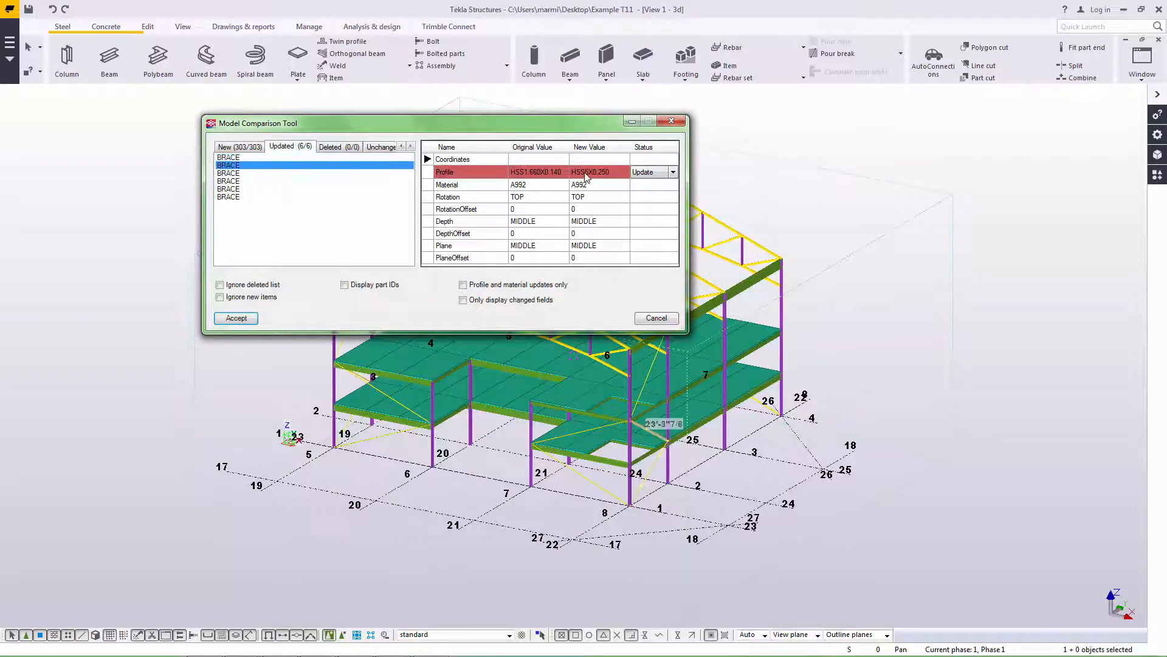
{"action": "left_click", "coordinate": [246, 174]}
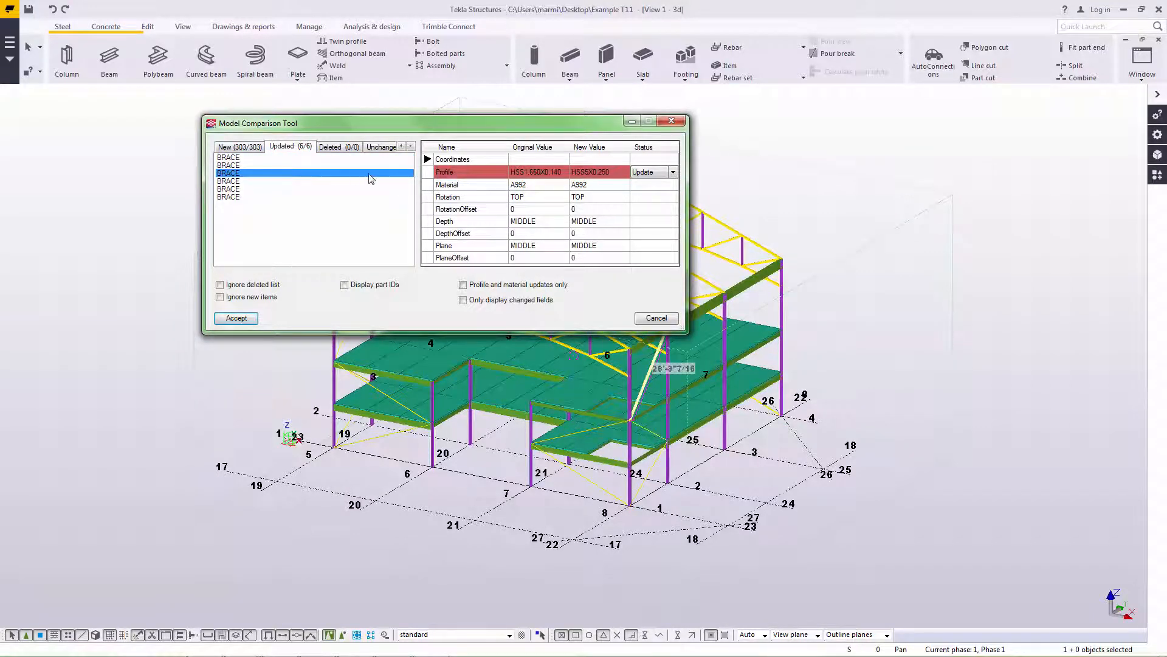
{"action": "left_click", "coordinate": [253, 181]}
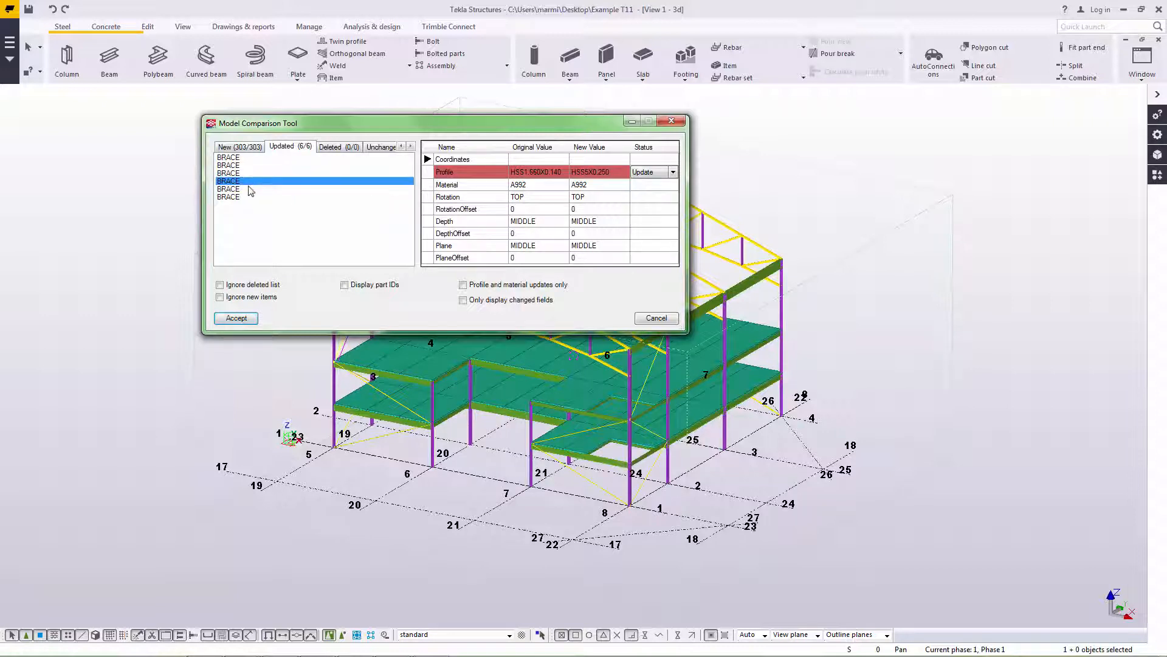
{"action": "left_click", "coordinate": [237, 190]}
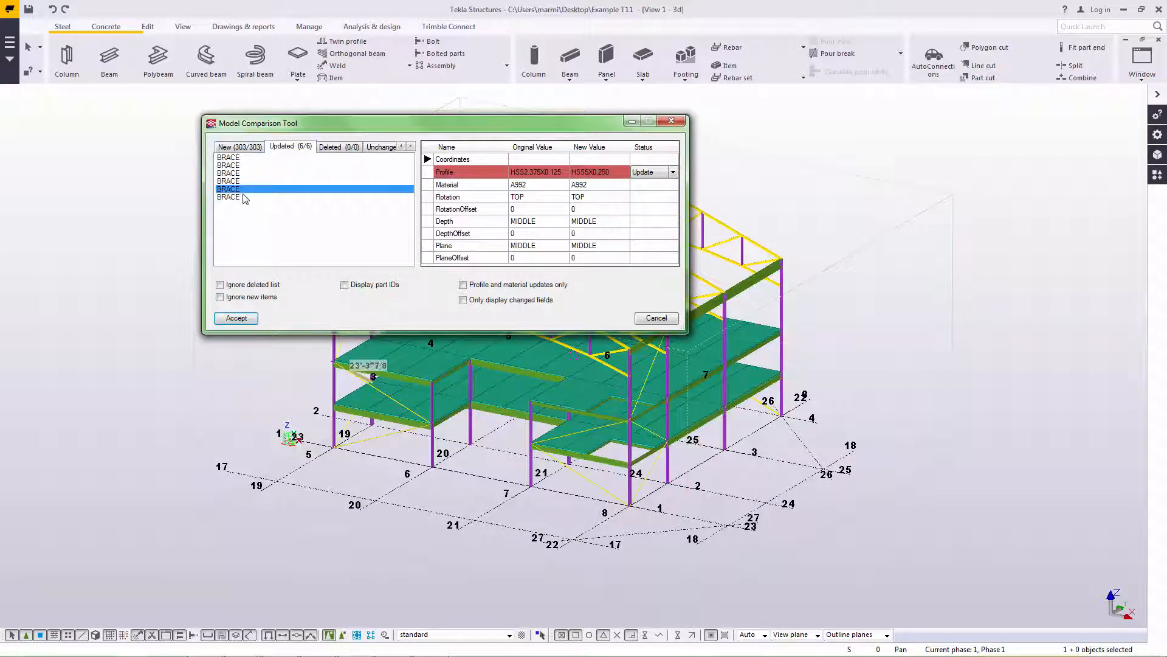
{"action": "left_click", "coordinate": [237, 197]}
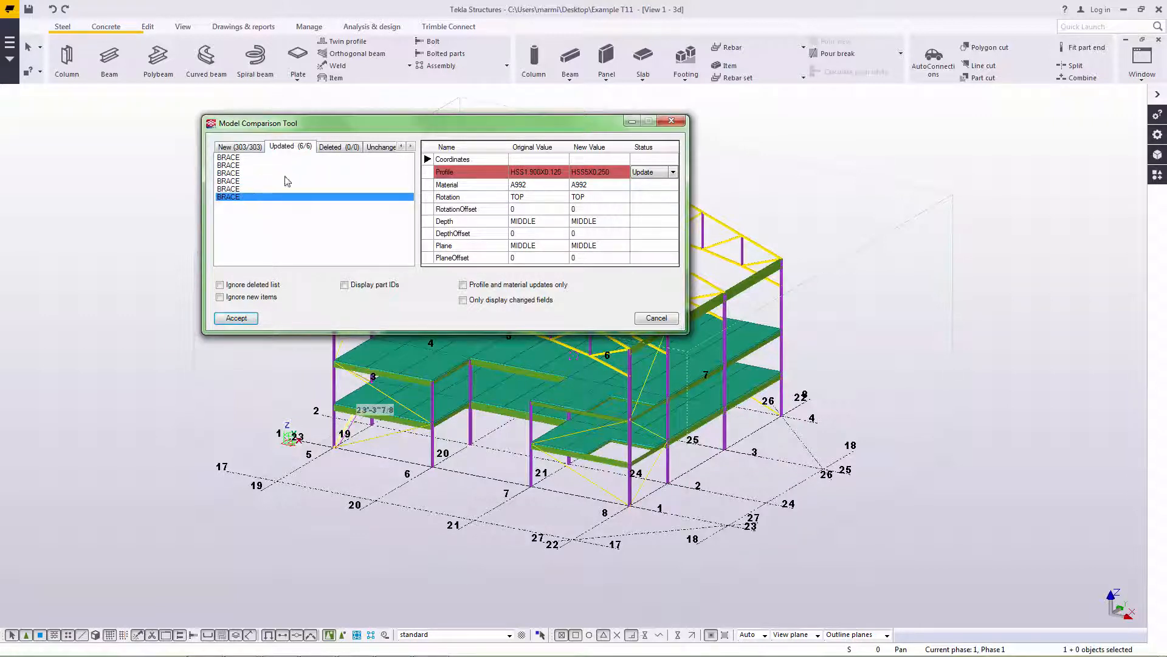
{"action": "left_click", "coordinate": [338, 147]}
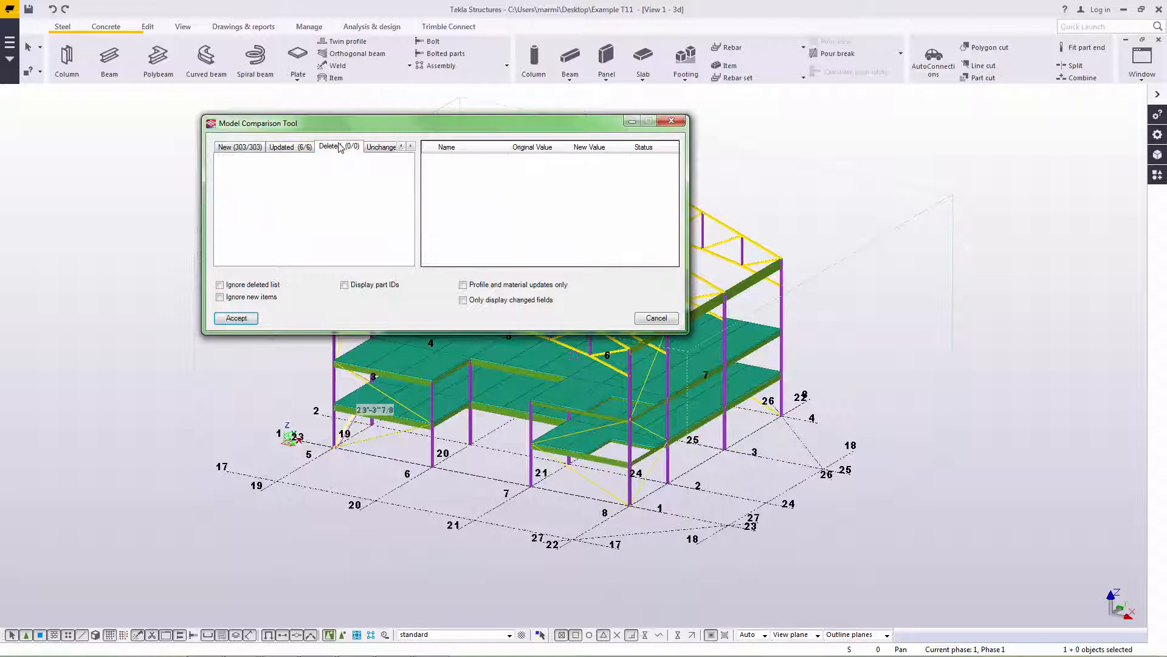
{"action": "left_click", "coordinate": [374, 148]}
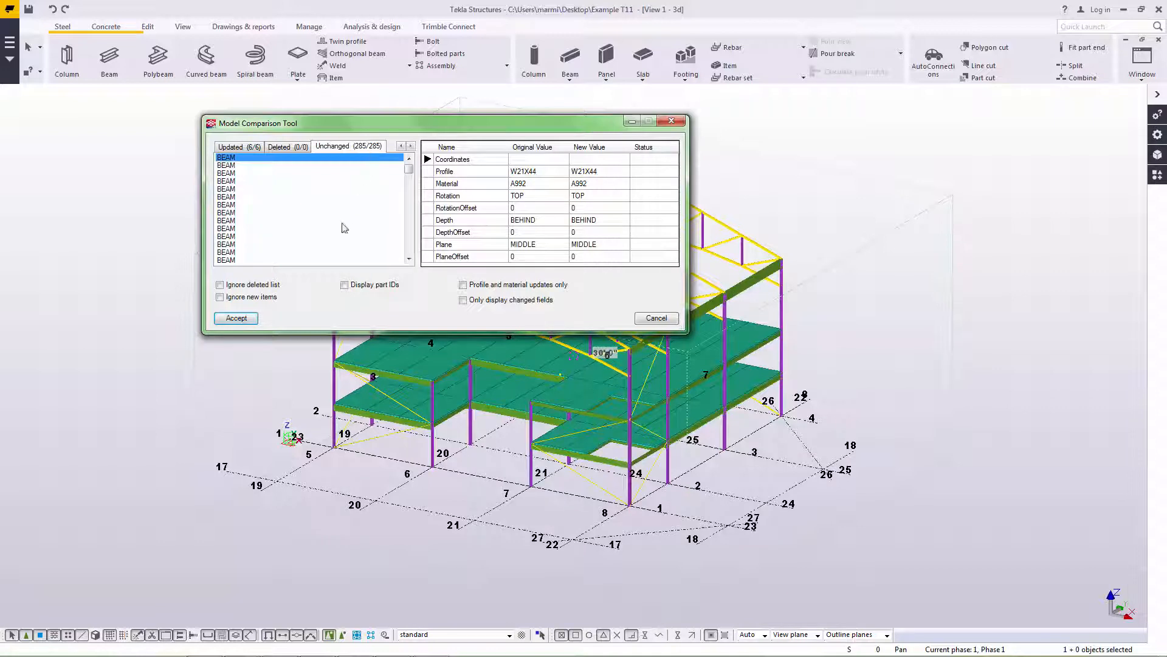
Accept the model comparison to import the Stage 2 changes, check the quick report and close the import dialog
{"action": "left_click", "coordinate": [237, 318]}
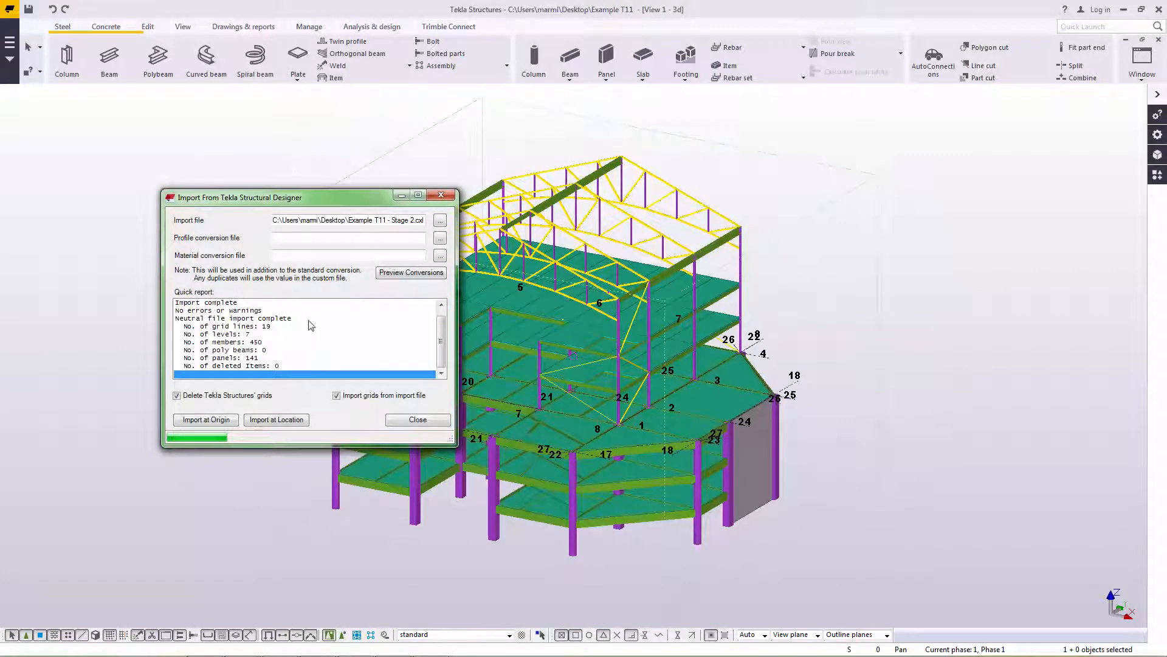
{"action": "left_click_drag", "start_coordinate": [280, 328], "coordinate": [286, 377]}
{"action": "left_click", "coordinate": [403, 424]}
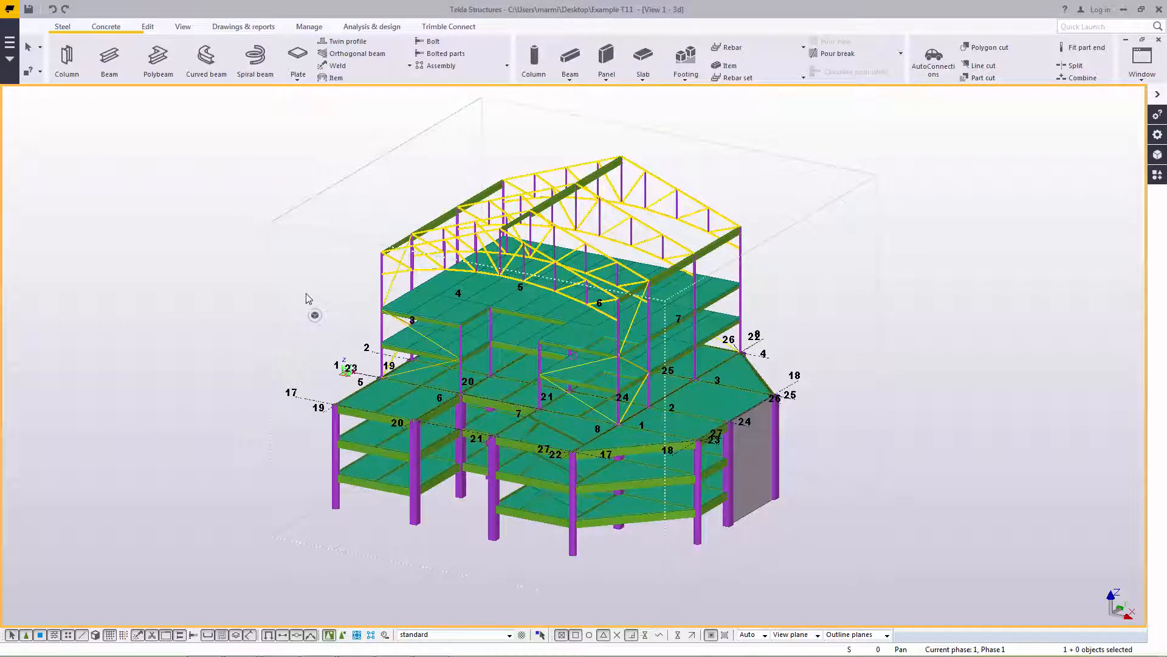
Set the 3D view's color and transparency to TSD_Integration Status Updated
{"action": "middle_click_drag", "start_coordinate": [356, 301], "coordinate": [283, 298]}
{"action": "left_click", "coordinate": [282, 298]}
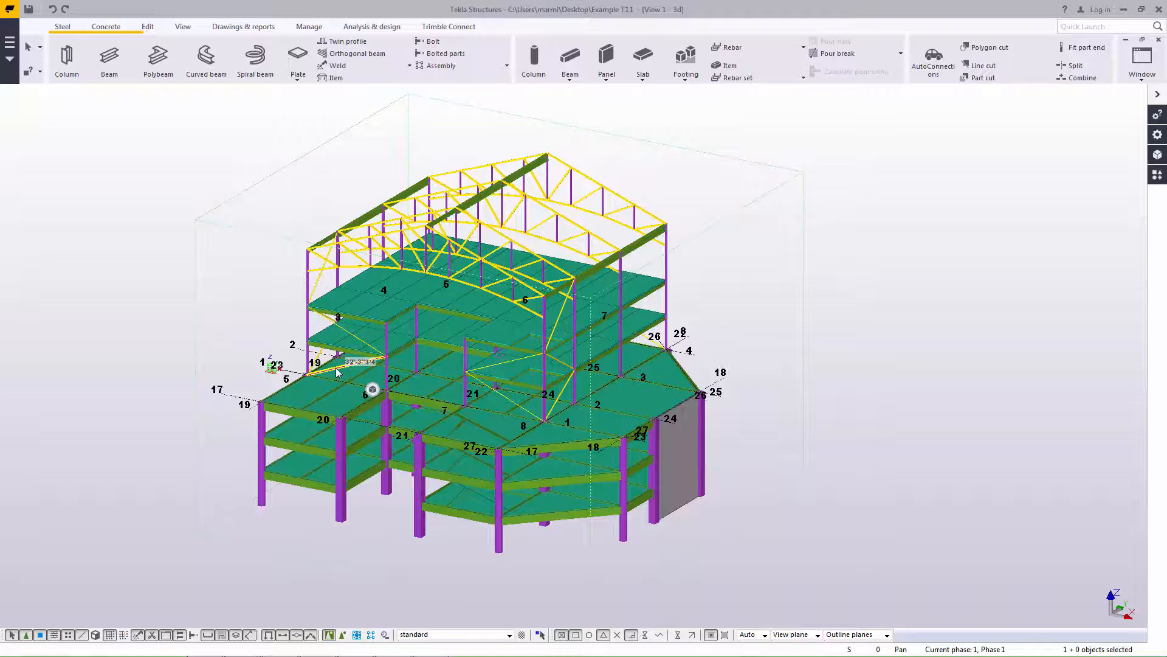
{"action": "right_click", "coordinate": [217, 300]}
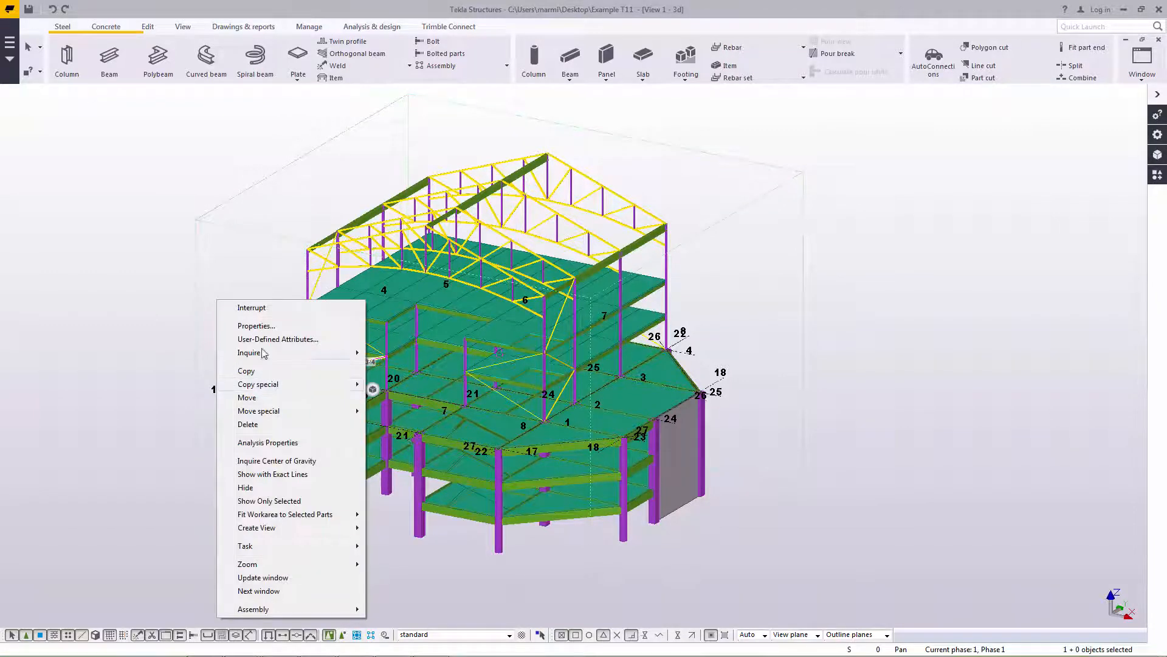
{"action": "left_click", "coordinate": [205, 273]}
{"action": "right_click", "coordinate": [230, 284]}
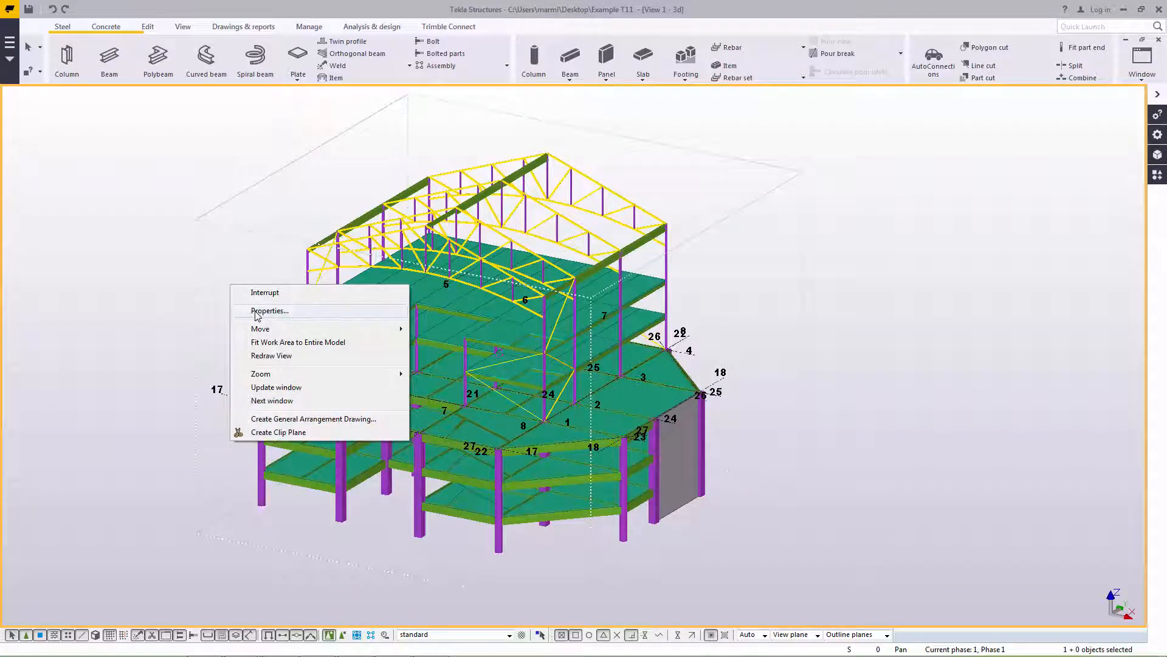
{"action": "left_click", "coordinate": [255, 312]}
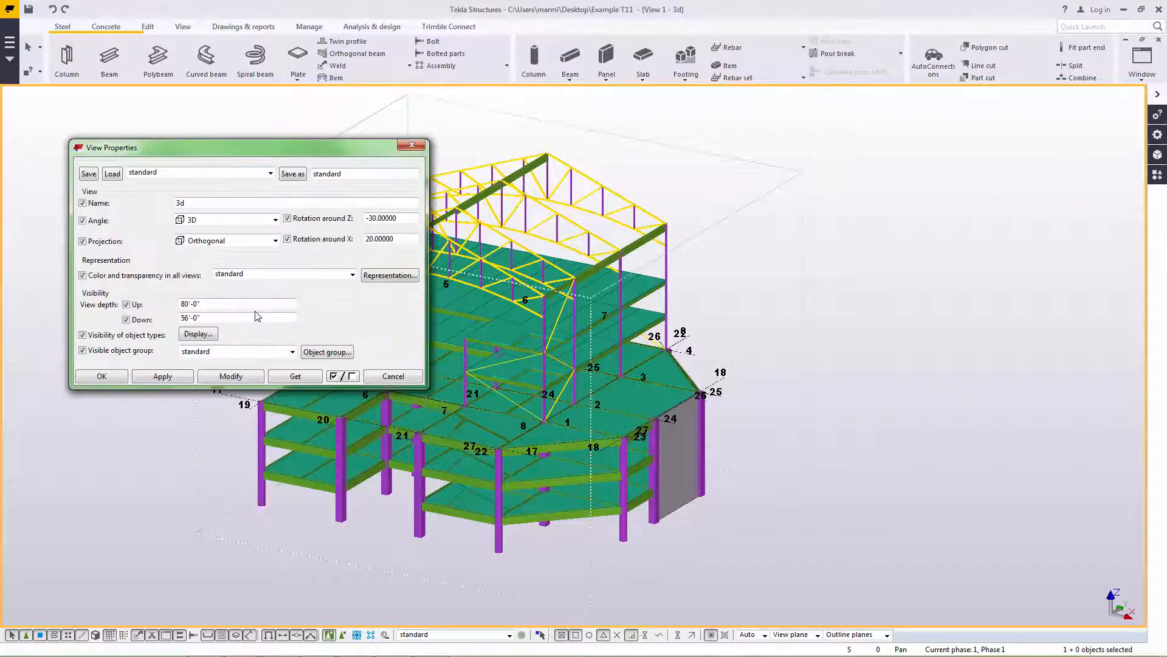
{"action": "left_click", "coordinate": [352, 275]}
{"action": "scroll", "coordinate": [350, 433], "scroll_direction": "down", "scroll_amount": 4}
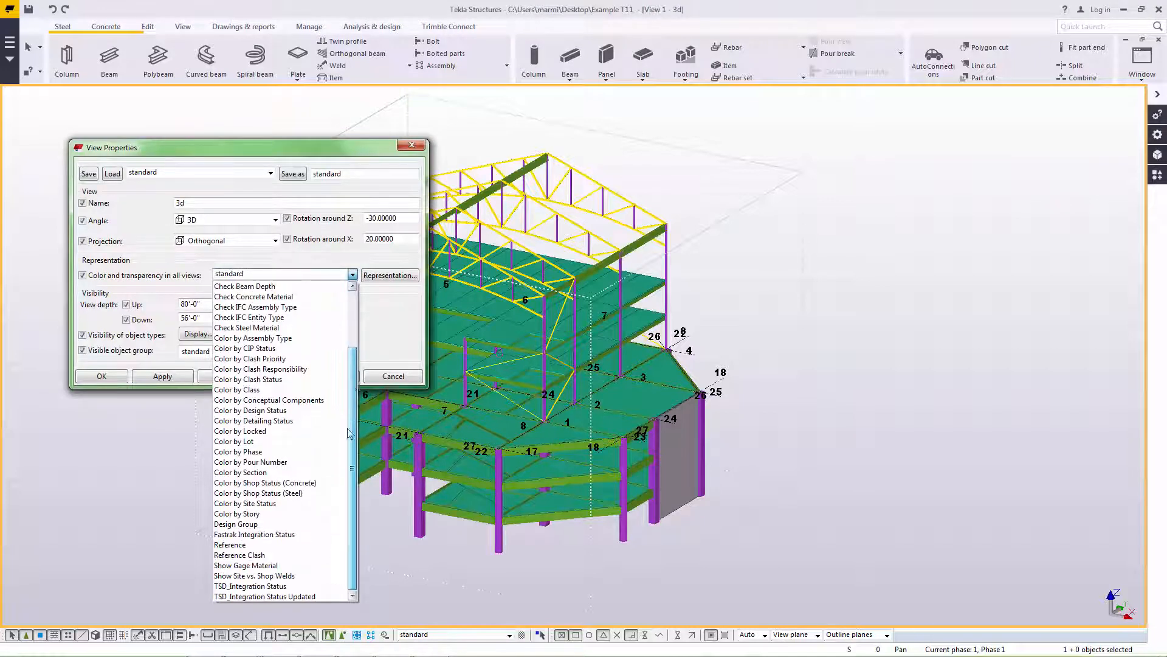
{"action": "left_click", "coordinate": [265, 596]}
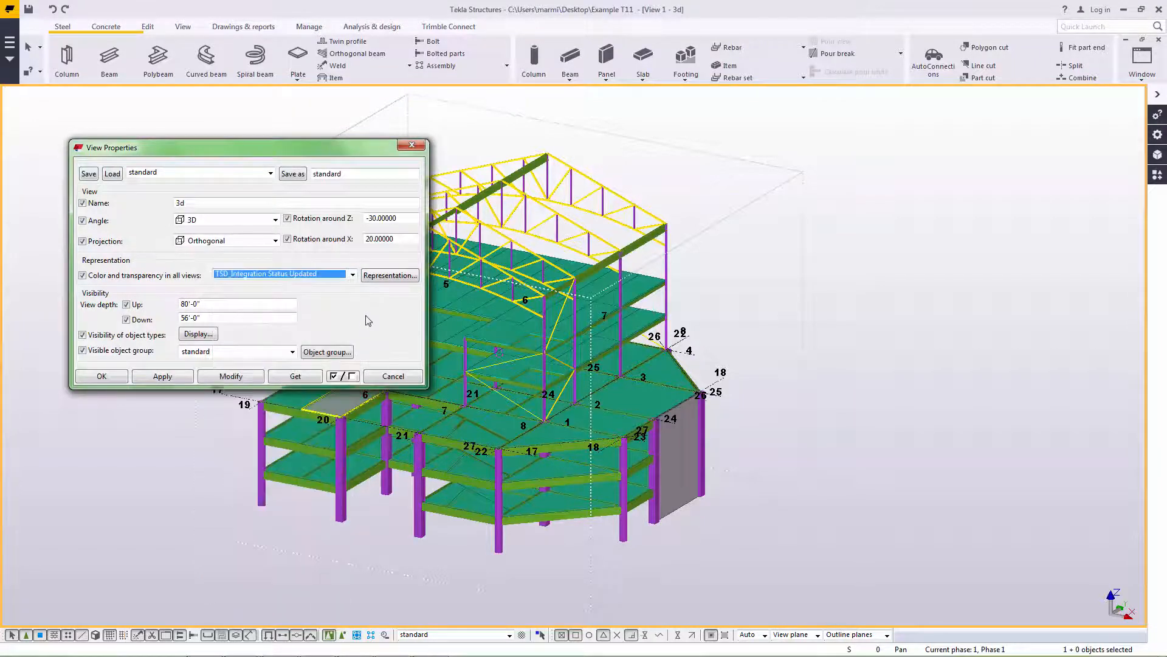
{"action": "left_click", "coordinate": [231, 377]}
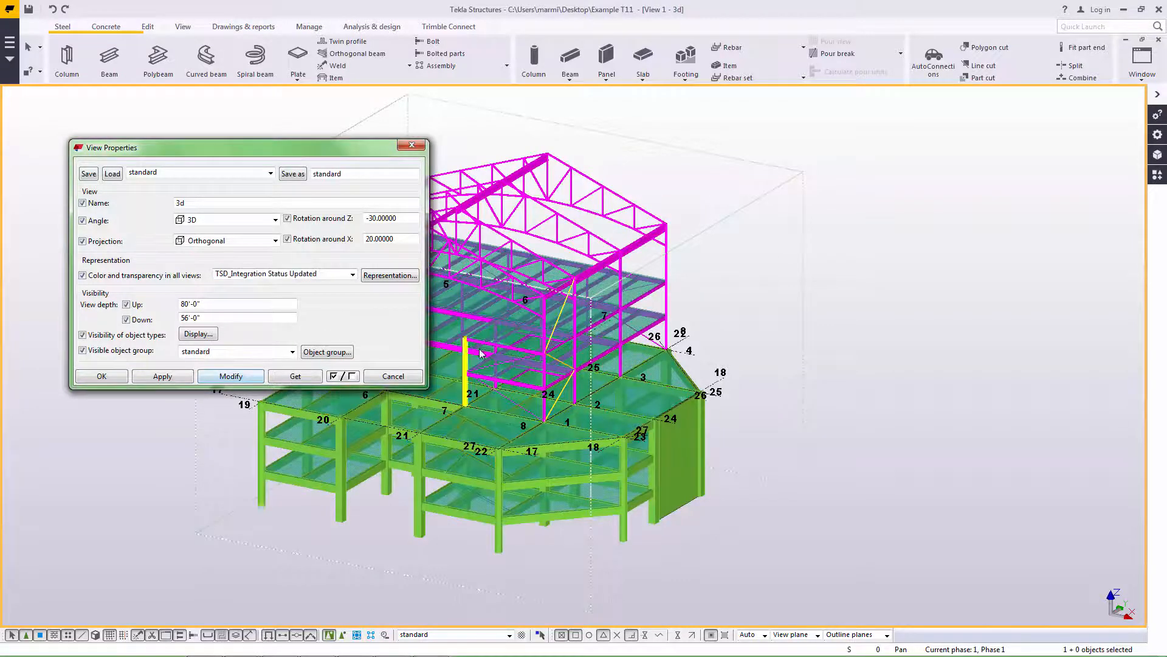
Examine the integration status colors of the braces at both ends of the steel frame
{"action": "scroll", "coordinate": [590, 331], "scroll_direction": "up", "scroll_amount": 5}
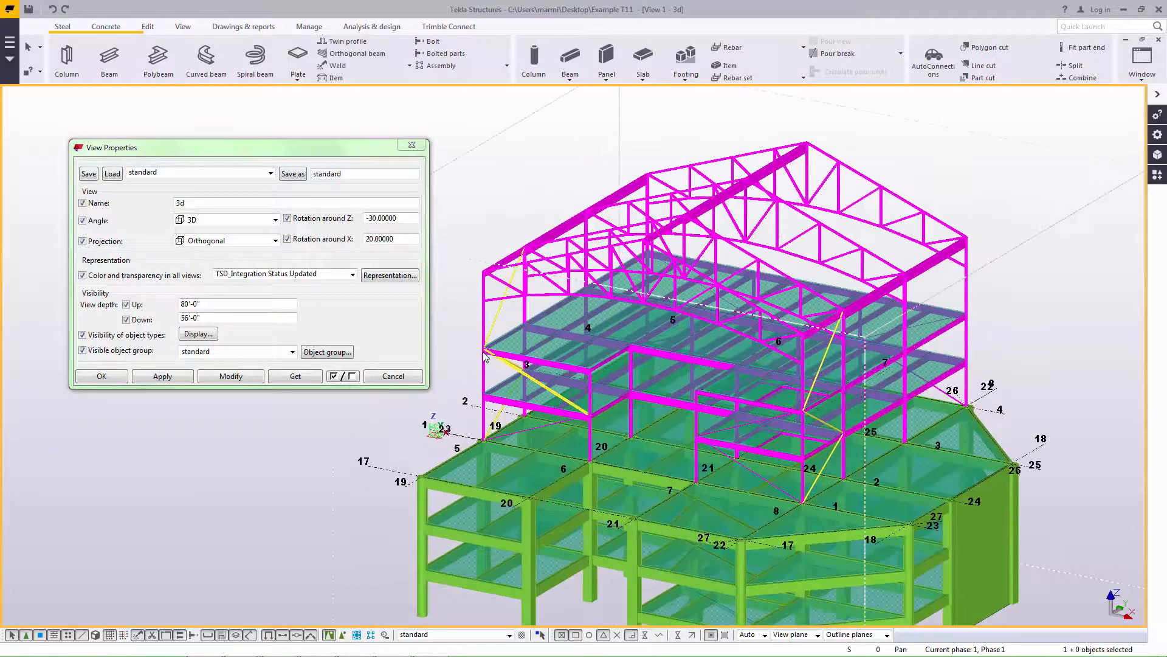
{"action": "scroll", "coordinate": [465, 413], "scroll_direction": "up", "scroll_amount": 2}
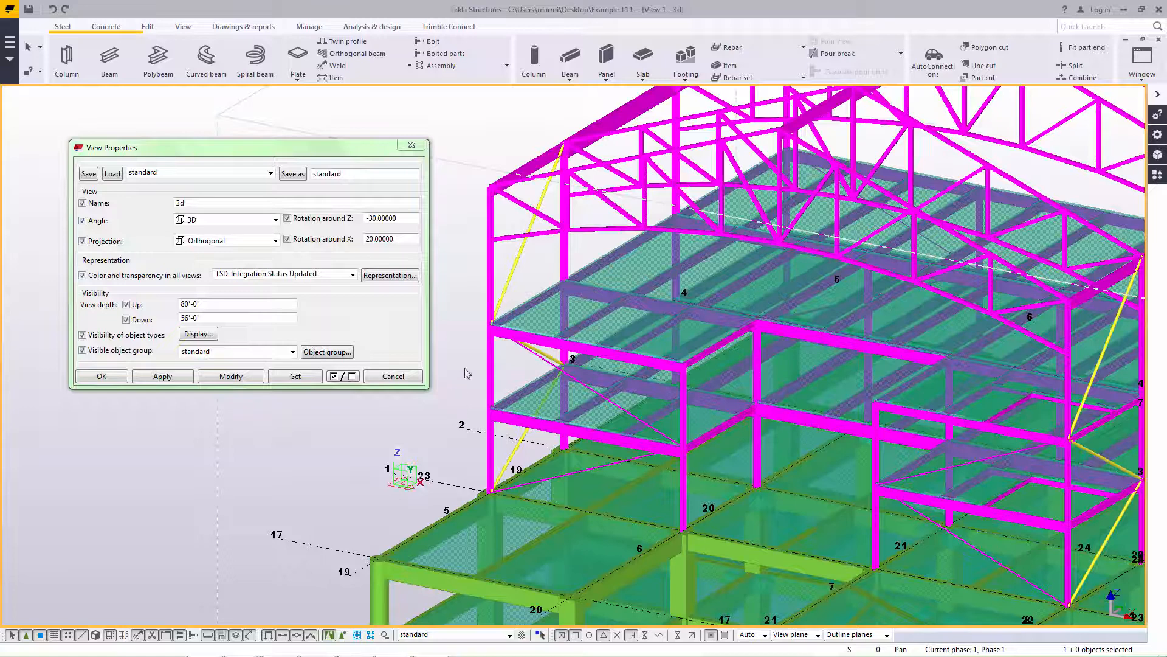
{"action": "middle_click_drag", "start_coordinate": [892, 339], "coordinate": [556, 263]}
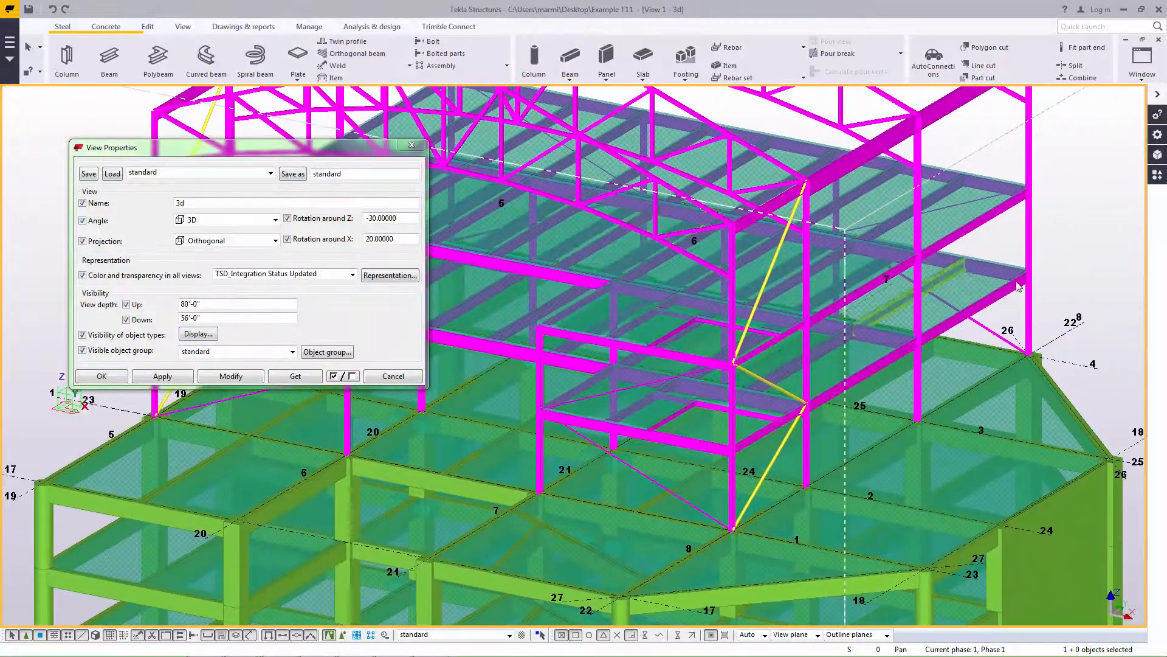
Set the 3D view's color and transparency representation back to standard and close the view properties
{"action": "middle_click_drag", "start_coordinate": [1086, 262], "coordinate": [940, 190]}
{"action": "scroll", "coordinate": [940, 190], "scroll_direction": "down", "scroll_amount": 2}
{"action": "scroll", "coordinate": [934, 200], "scroll_direction": "down", "scroll_amount": 1}
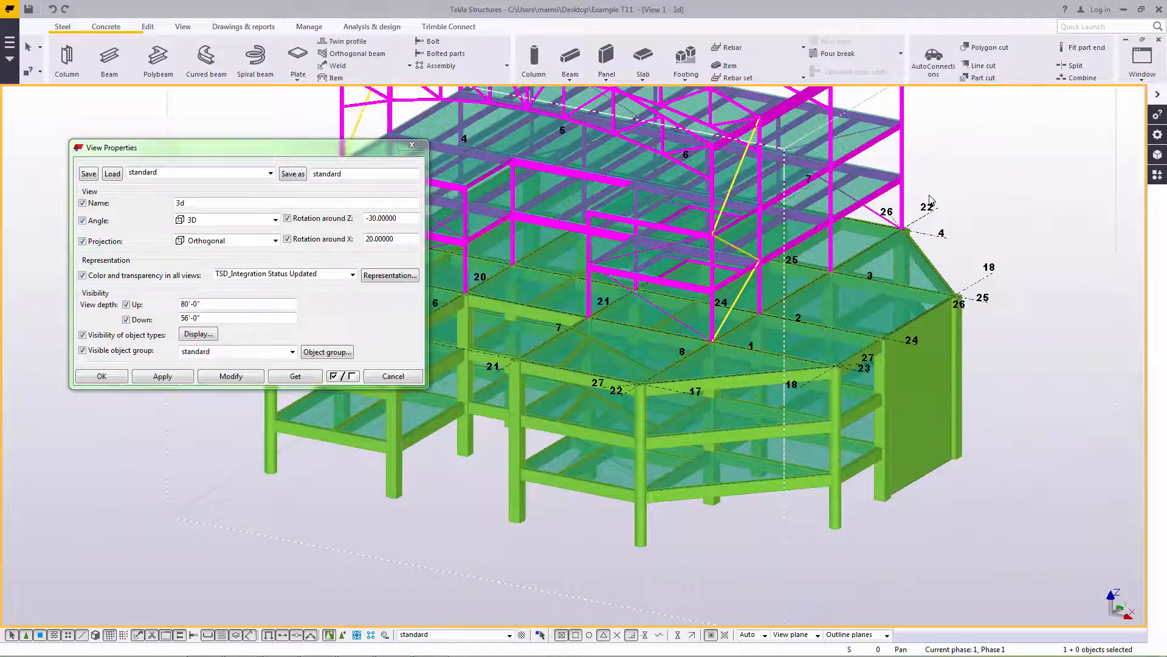
{"action": "scroll", "coordinate": [928, 202], "scroll_direction": "down", "scroll_amount": 1}
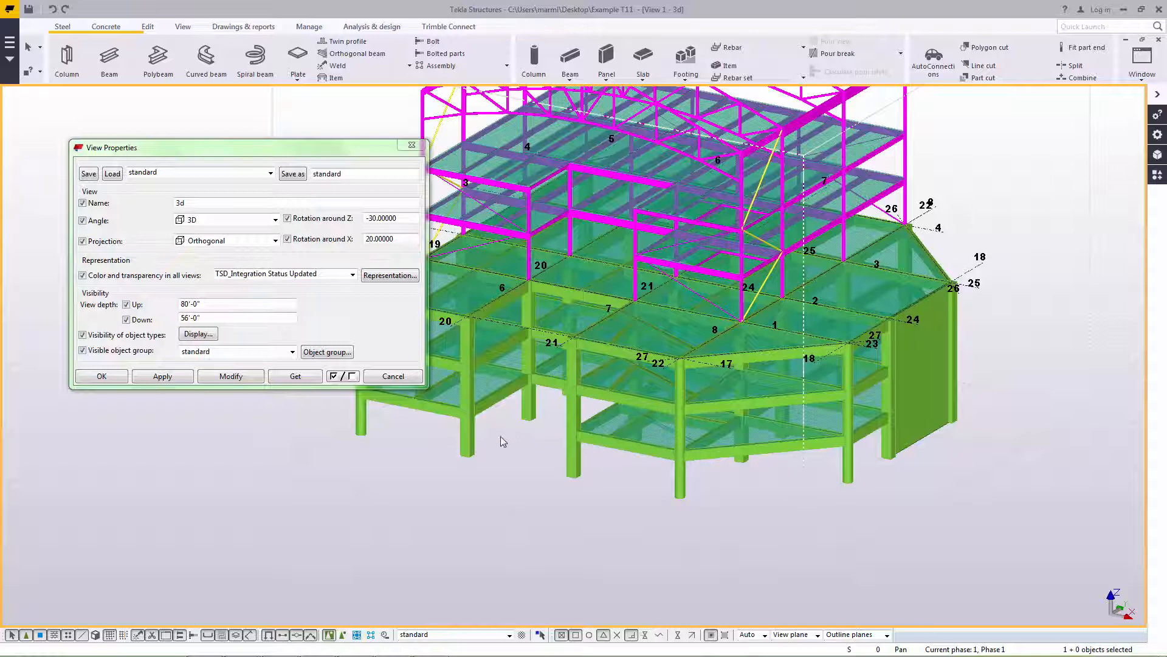
{"action": "left_click", "coordinate": [340, 274]}
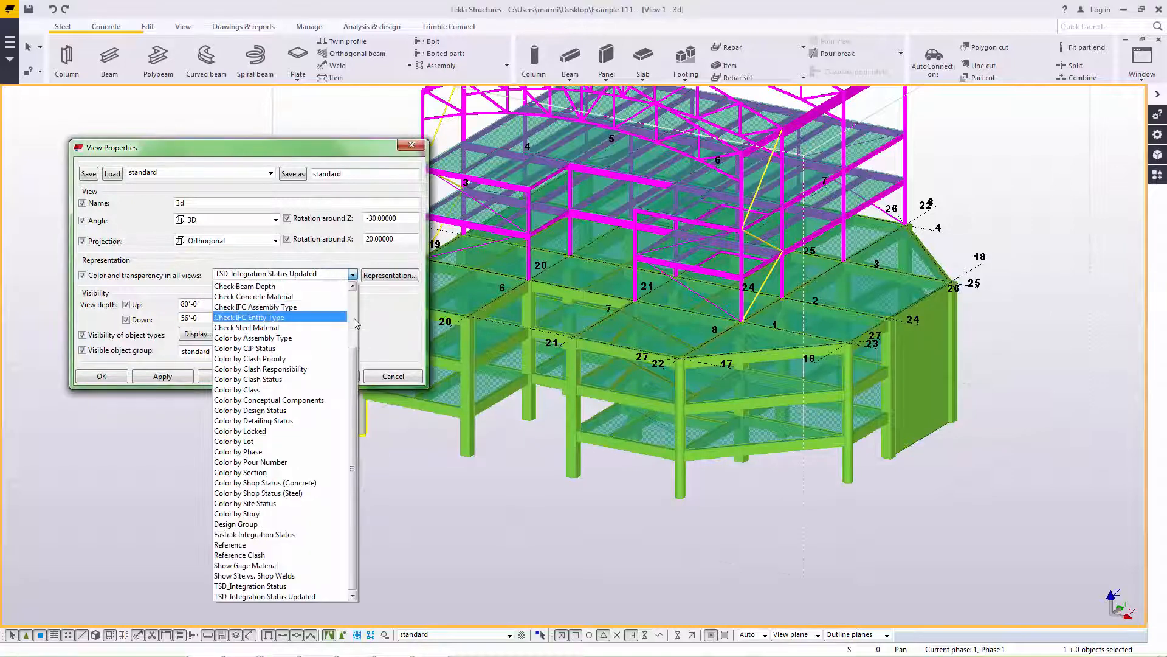
{"action": "scroll", "coordinate": [356, 323], "scroll_direction": "up", "scroll_amount": 3}
{"action": "left_click", "coordinate": [255, 286]}
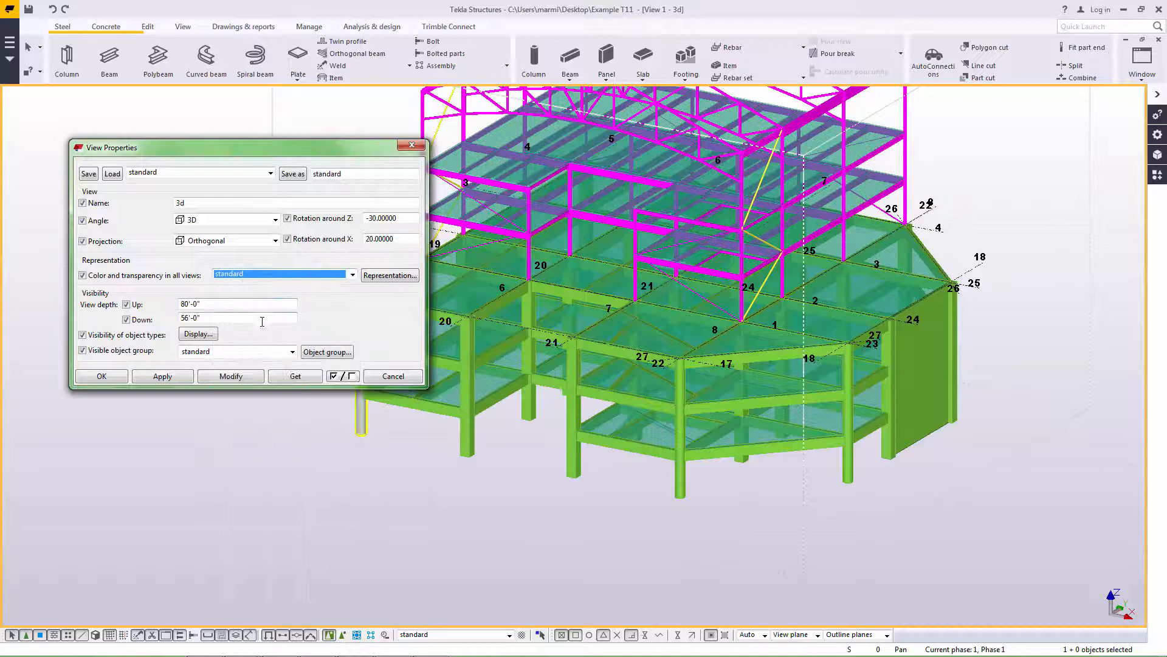
{"action": "left_click", "coordinate": [232, 376]}
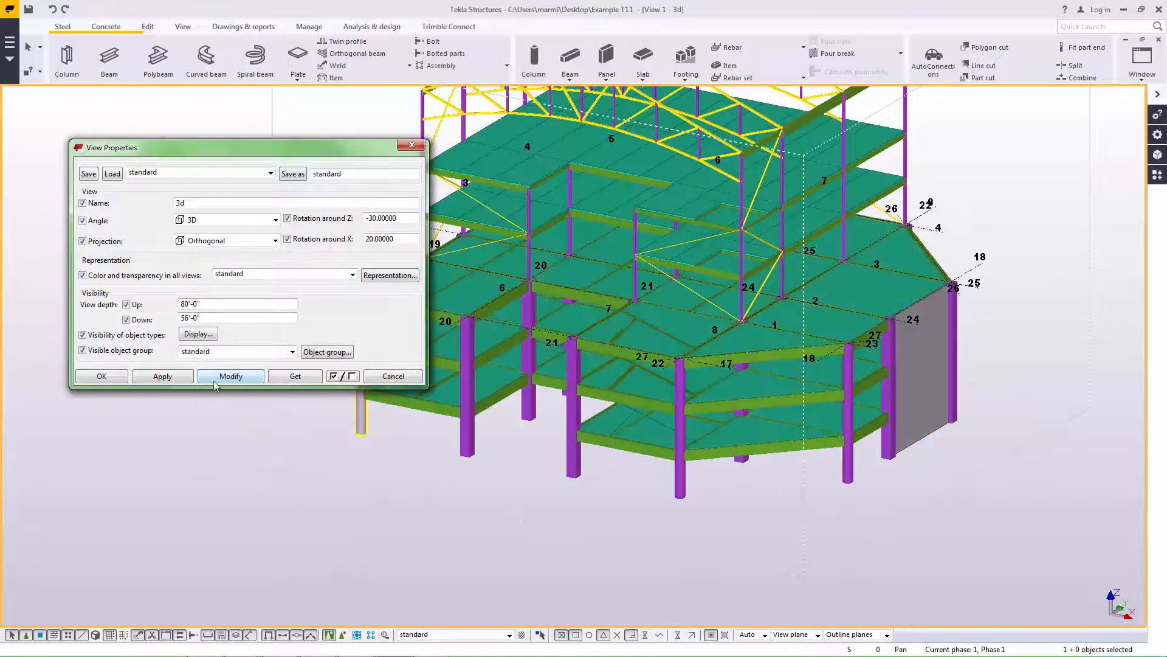
{"action": "left_click", "coordinate": [101, 376]}
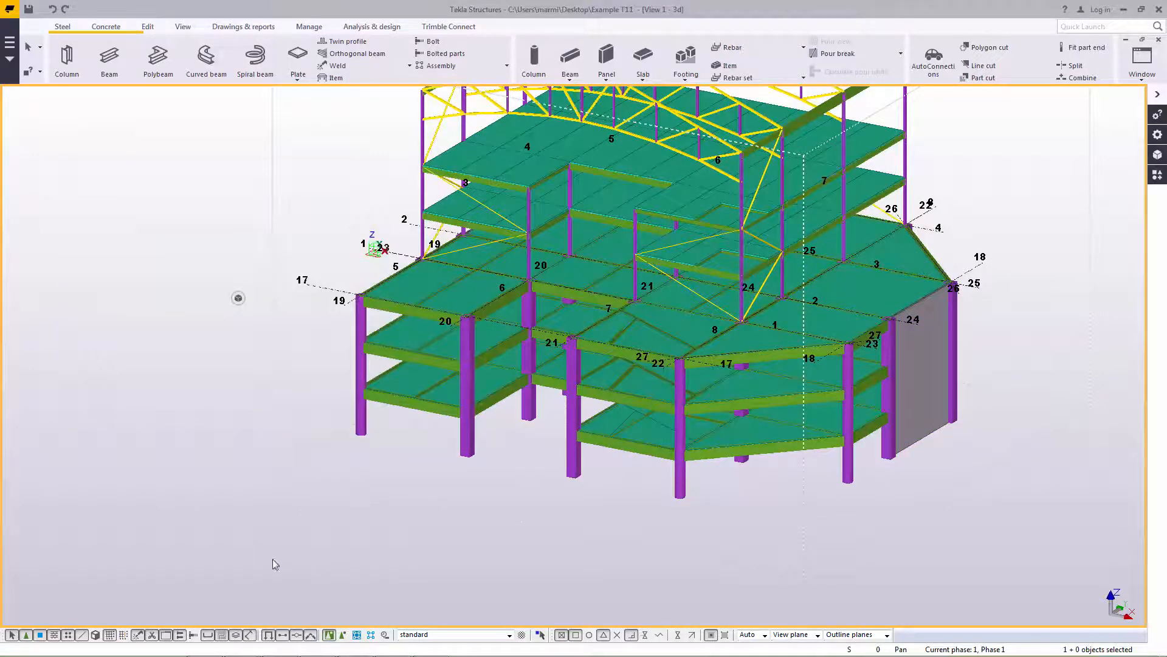
Change the profile of the front steel roof eave beam at grid 5 to the rectangular hollow section HSS8X4X1/4
{"action": "scroll", "coordinate": [412, 519], "scroll_direction": "down", "scroll_amount": 2}
{"action": "middle_click_drag", "start_coordinate": [412, 519], "coordinate": [377, 557]}
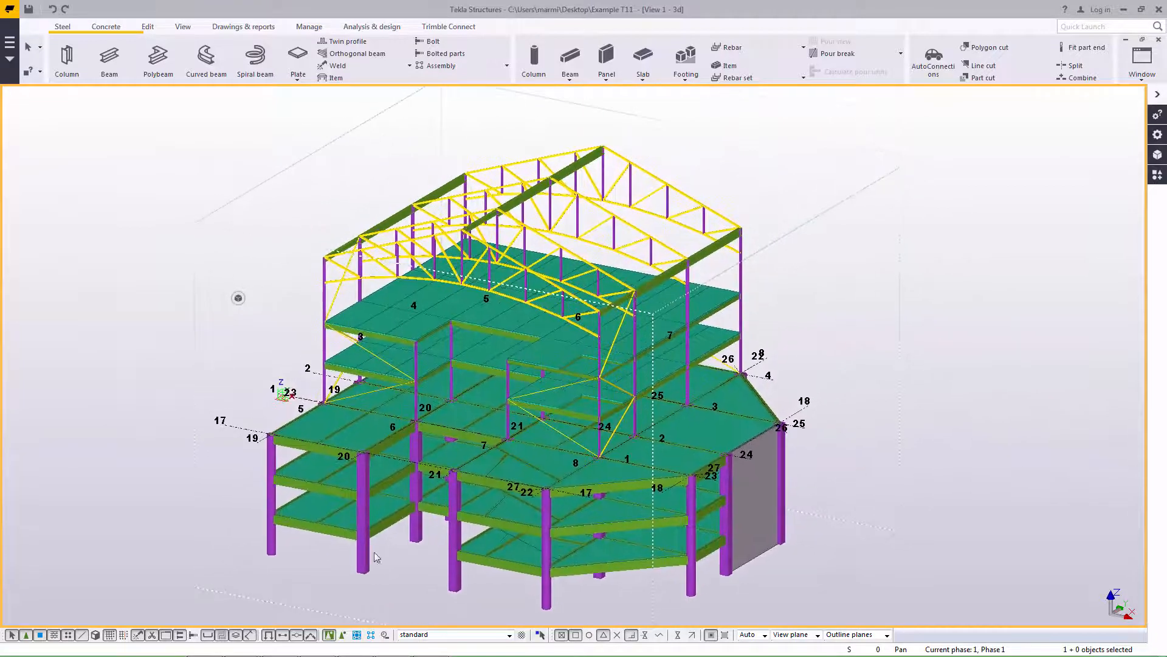
{"action": "middle_click_drag", "start_coordinate": [175, 244], "coordinate": [314, 231]}
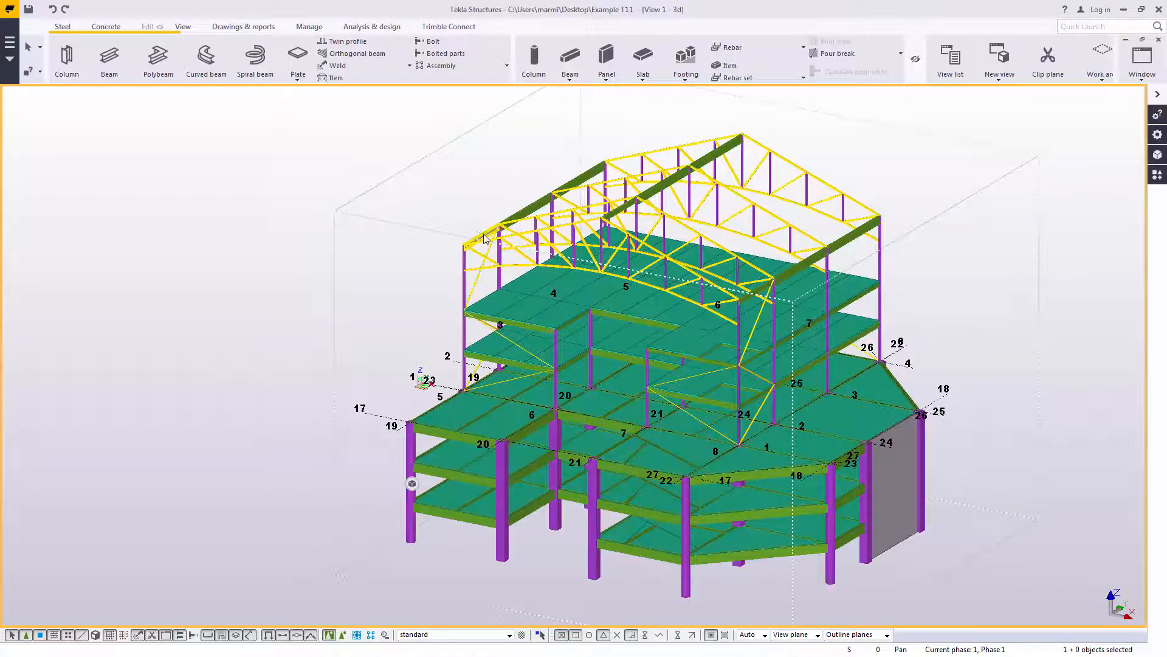
{"action": "double_click", "coordinate": [465, 234]}
{"action": "left_click", "coordinate": [879, 324]}
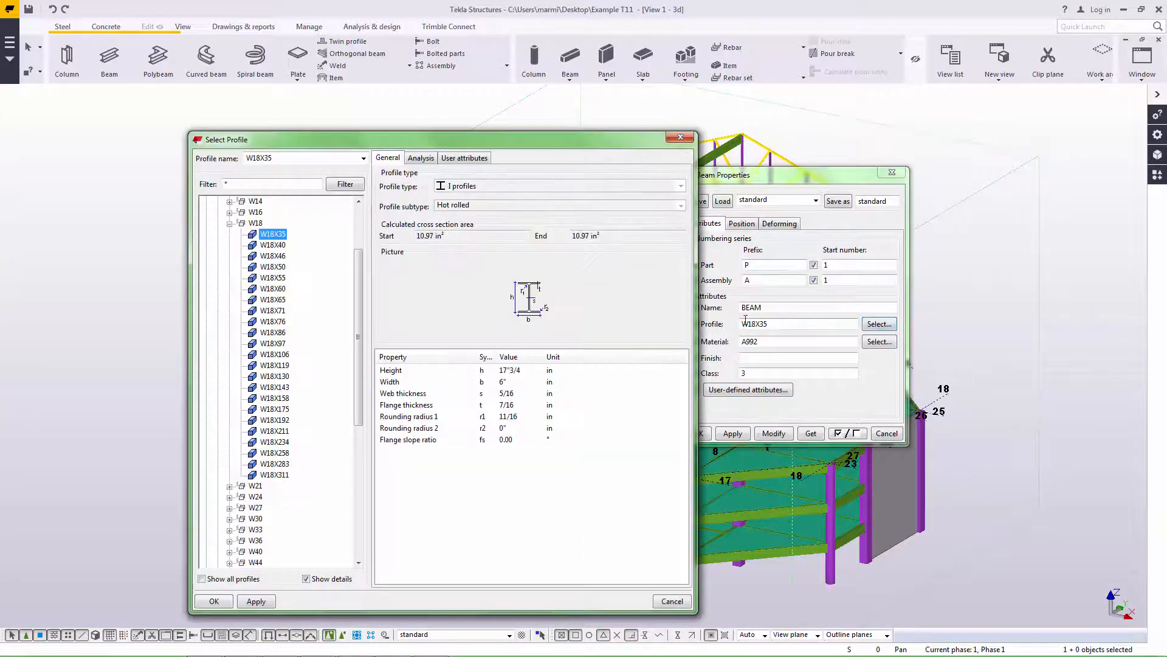
{"action": "left_click_drag", "start_coordinate": [359, 314], "coordinate": [371, 418]}
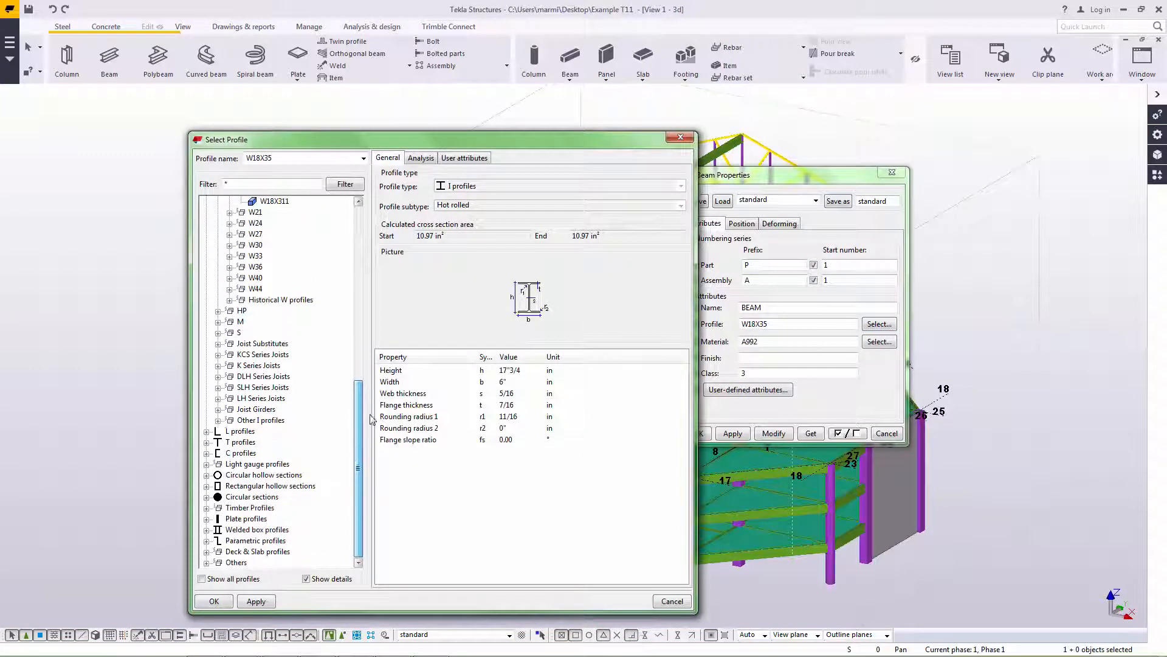
{"action": "left_click", "coordinate": [206, 486]}
{"action": "left_click", "coordinate": [218, 497]}
{"action": "left_click", "coordinate": [230, 443]}
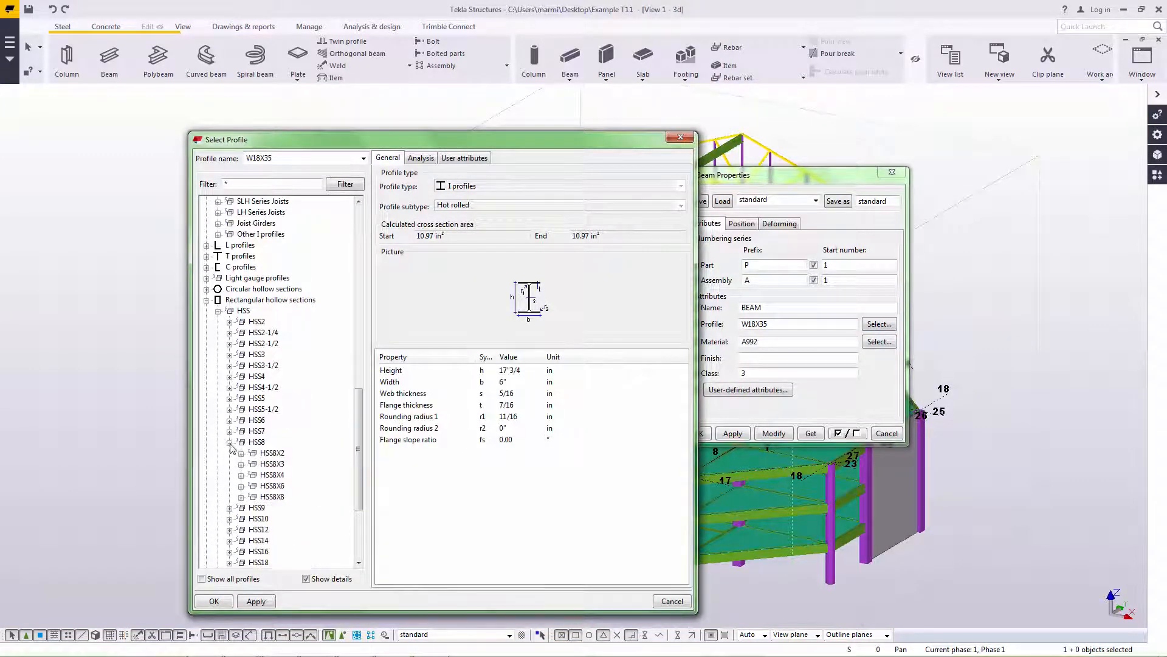
{"action": "left_click", "coordinate": [240, 476]}
{"action": "left_click", "coordinate": [291, 497]}
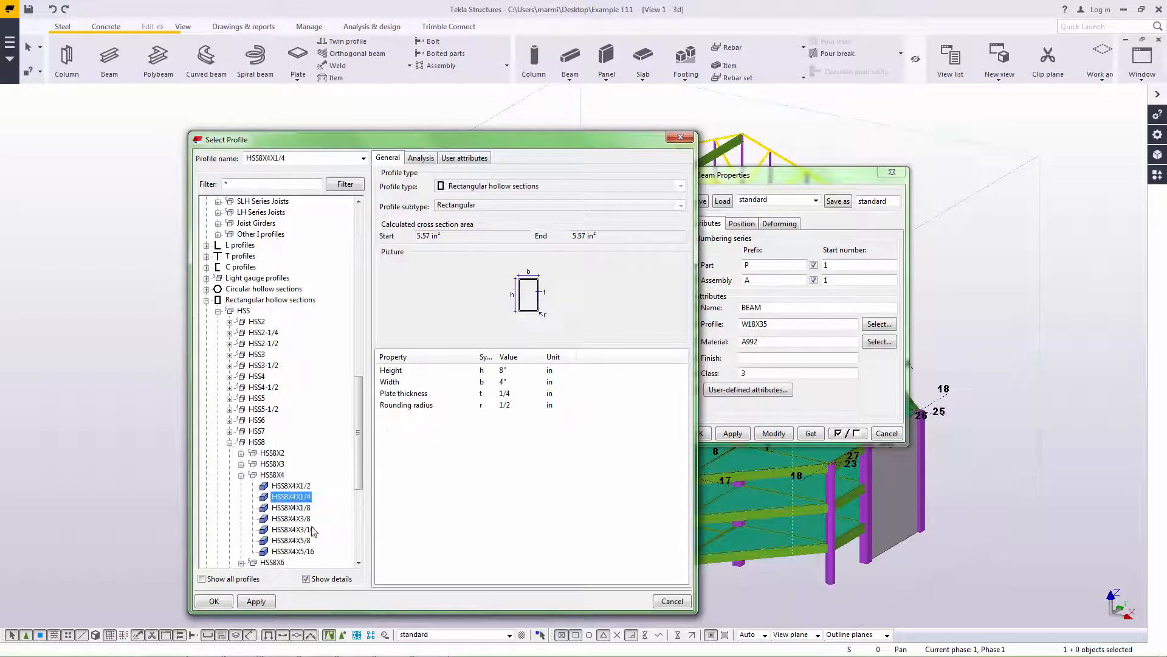
{"action": "left_click", "coordinate": [214, 601]}
{"action": "left_click", "coordinate": [771, 434]}
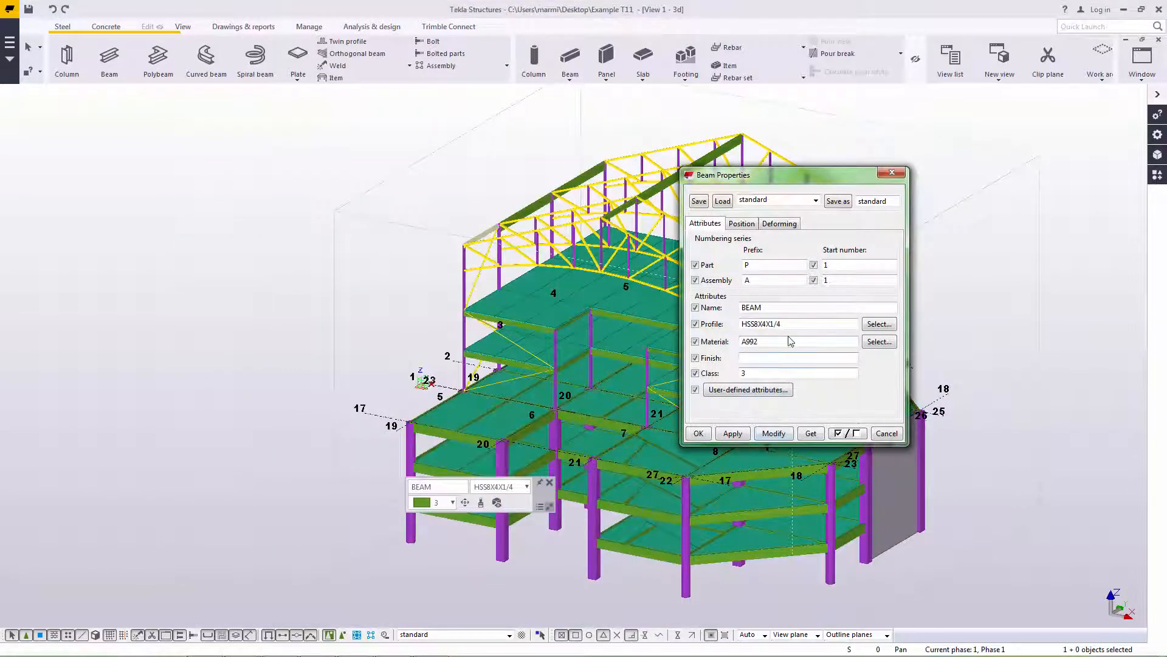
Apply only the HSS8X4X1/4 profile to the remaining eave and ridge beams of the steel roof and close the beam properties
{"action": "left_click", "coordinate": [858, 433]}
{"action": "left_click_drag", "start_coordinate": [815, 176], "coordinate": [1056, 148]}
{"action": "left_click", "coordinate": [937, 295]}
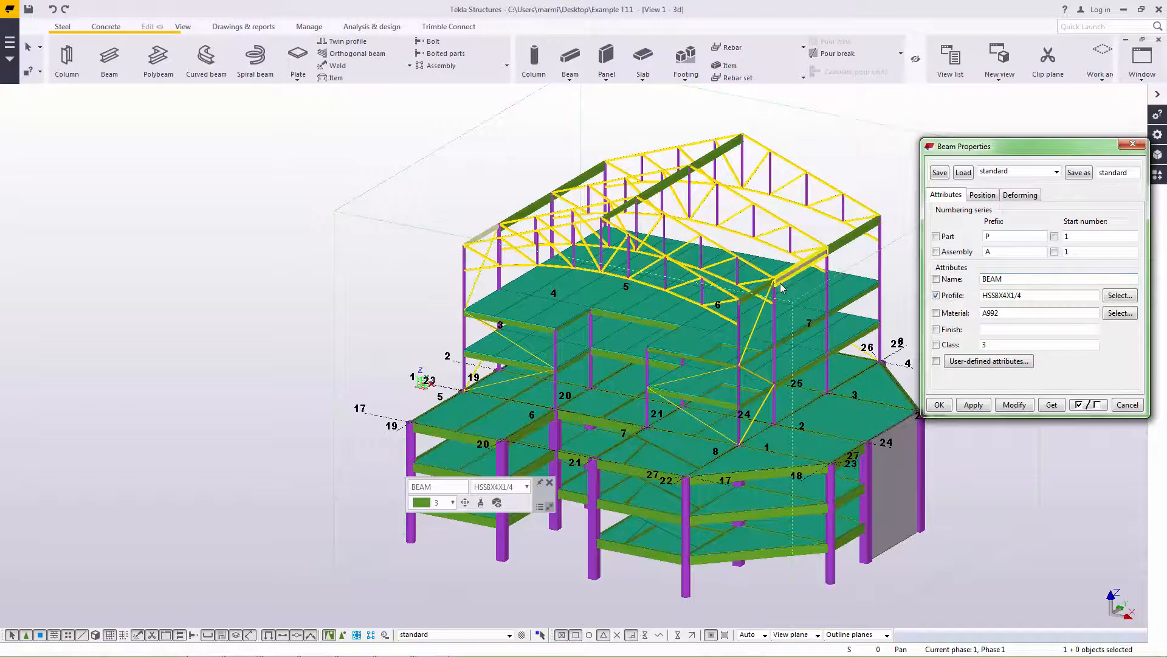
{"action": "left_click", "coordinate": [791, 276], "text": "ctrl"}
{"action": "left_click", "coordinate": [854, 235], "text": "ctrl"}
{"action": "left_click", "coordinate": [526, 210], "text": "ctrl"}
{"action": "left_click", "coordinate": [577, 177], "text": "ctrl"}
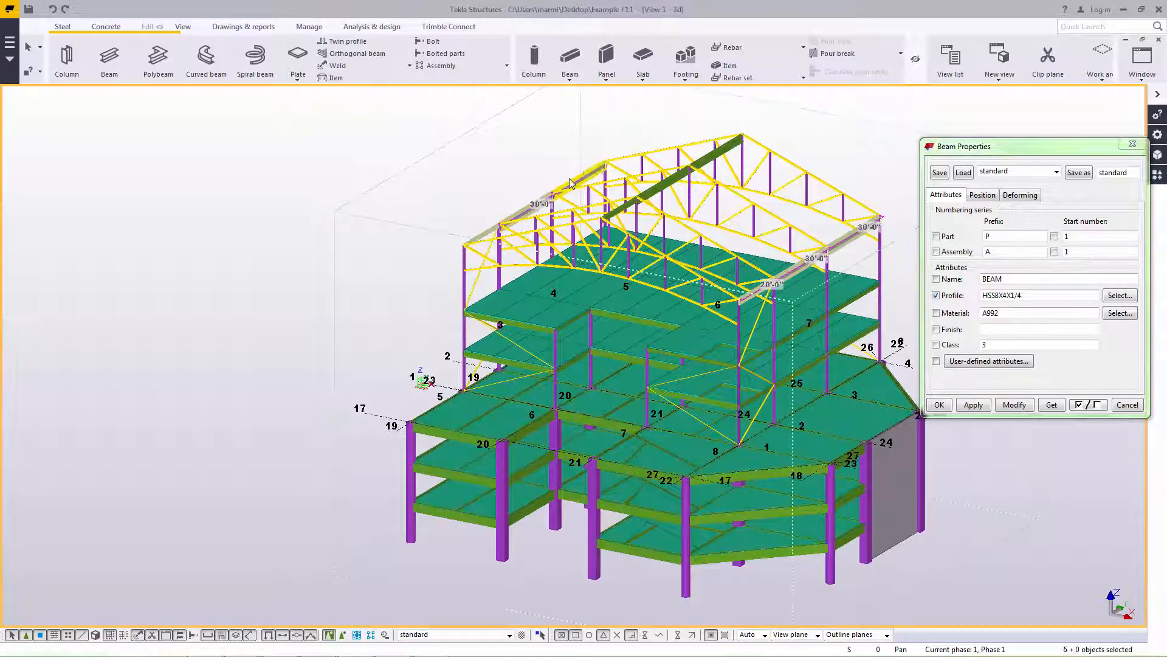
{"action": "left_click", "coordinate": [630, 209], "text": "ctrl"}
{"action": "left_click", "coordinate": [675, 181], "text": "ctrl"}
{"action": "left_click", "coordinate": [721, 152], "text": "ctrl"}
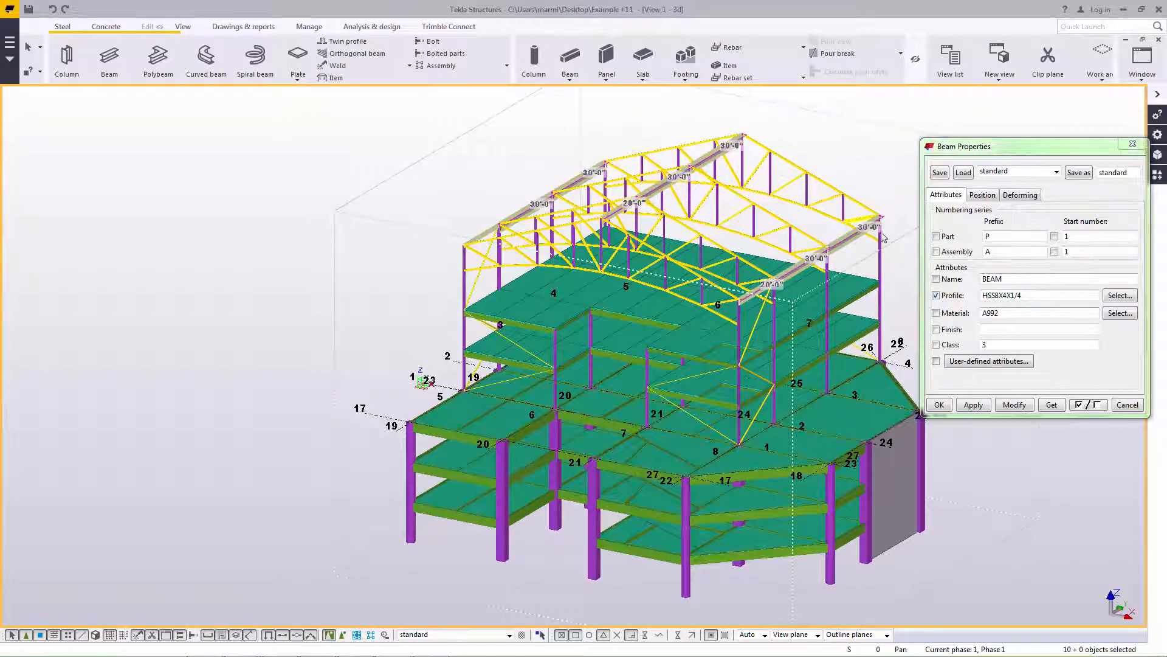
{"action": "left_click", "coordinate": [1015, 405]}
{"action": "left_click", "coordinate": [824, 149]}
{"action": "left_click", "coordinate": [940, 405]}
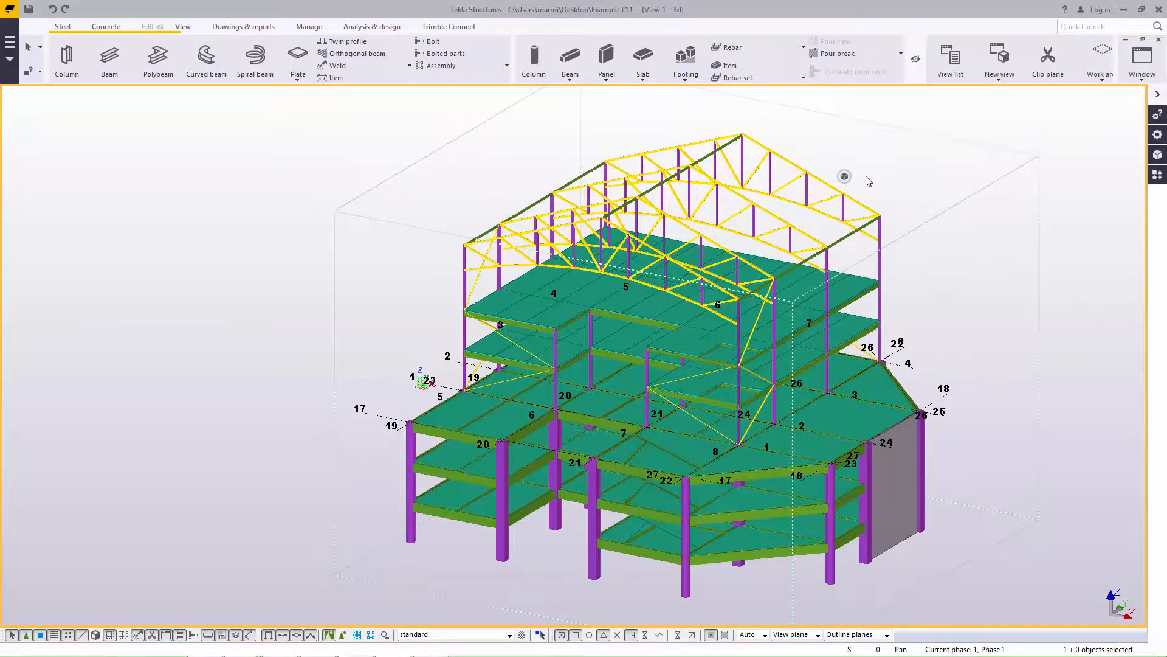
In plan view, delete the triangular corner slabs and diagonal edge beams along grid 27 on all levels, and return to 3D
{"action": "middle_click_drag", "start_coordinate": [881, 169], "coordinate": [925, 287], "text": "ctrl"}
{"action": "key", "text": "ctrl+p"}
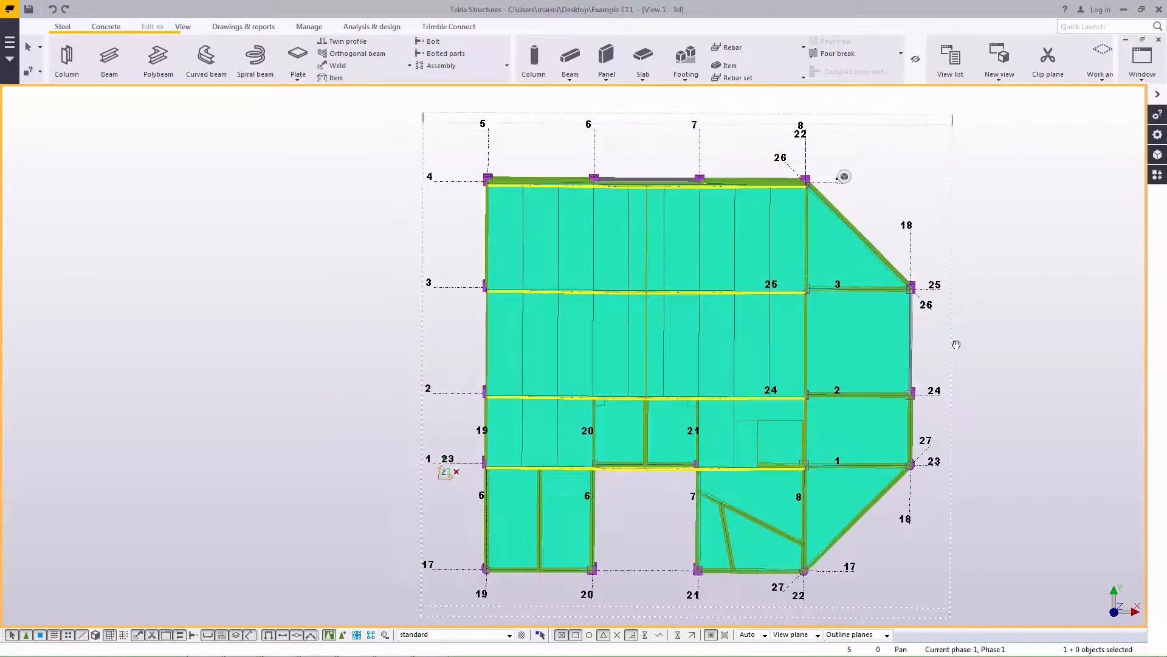
{"action": "left_click_drag", "start_coordinate": [848, 515], "coordinate": [850, 517]}
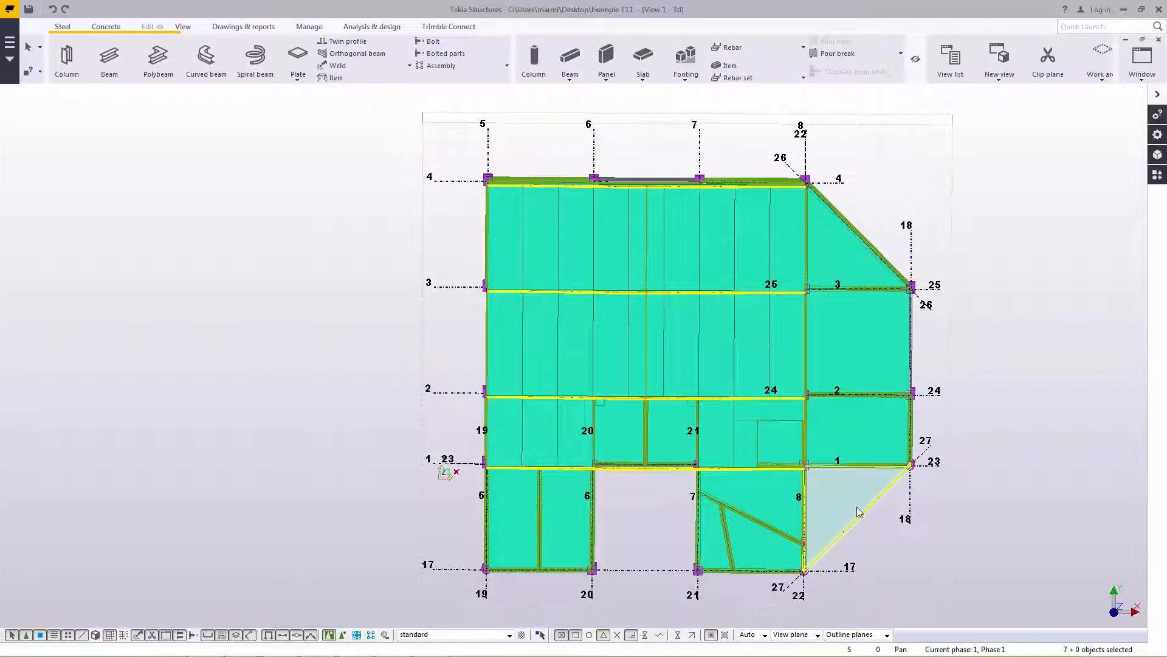
{"action": "key", "text": "Delete"}
{"action": "key", "text": "ctrl+p"}
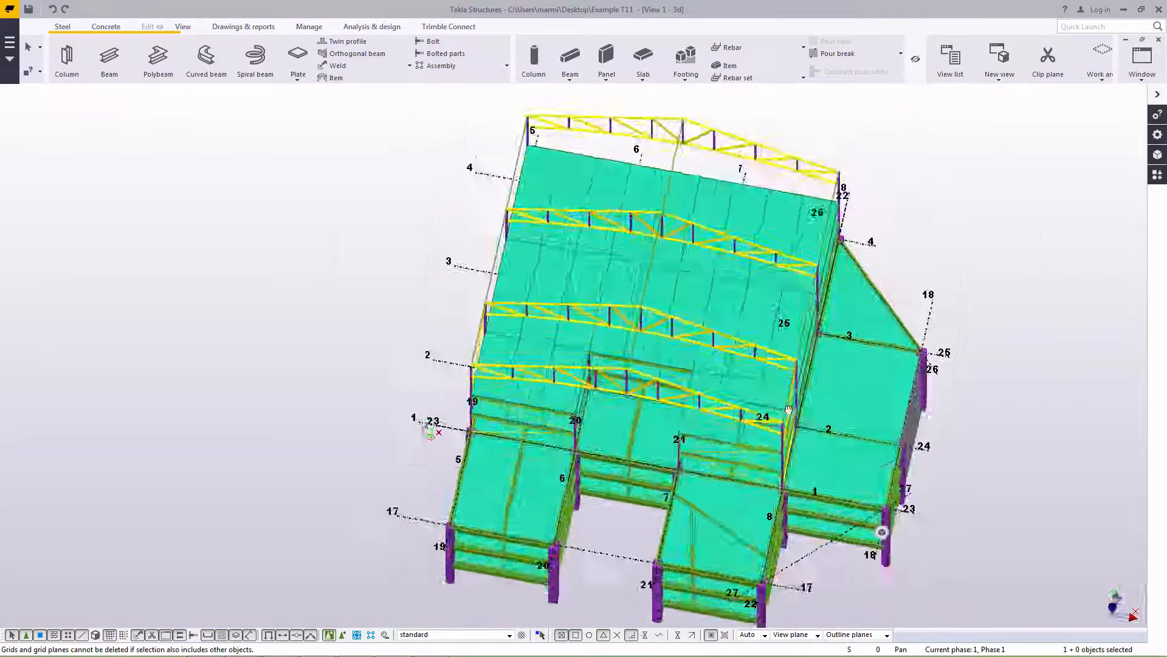
Change the profile of the lower steel floor's edge beam on grid 1, between grids 5 and 6, to W24X76
{"action": "scroll", "coordinate": [582, 329], "scroll_direction": "up", "scroll_amount": 2}
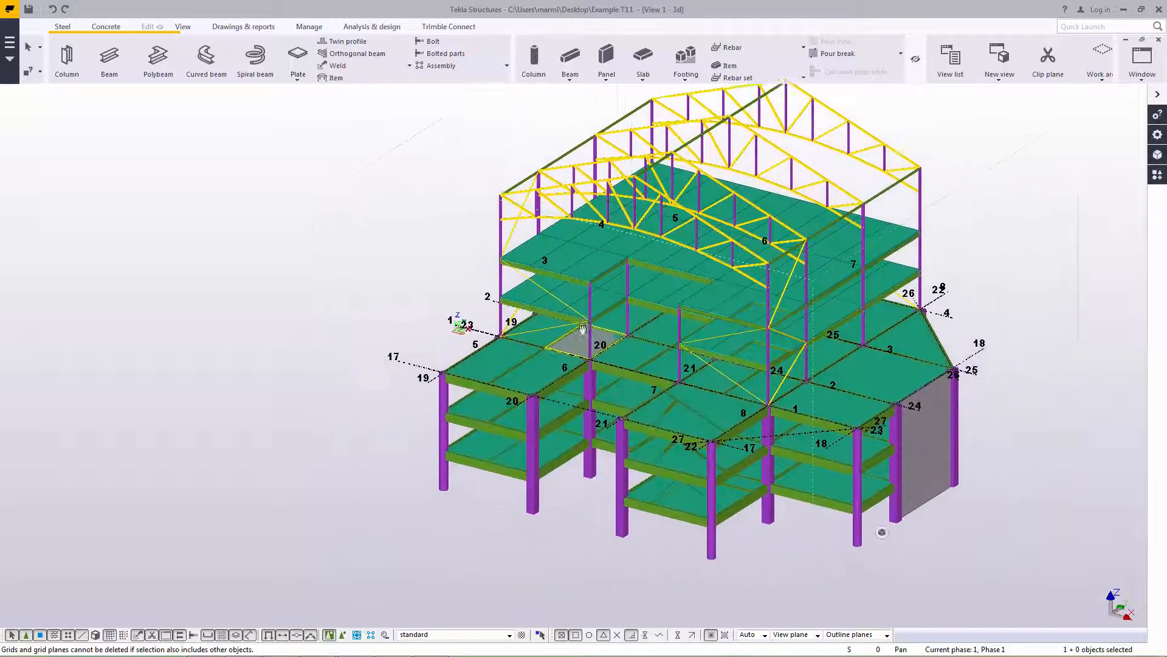
{"action": "scroll", "coordinate": [518, 414], "scroll_direction": "up", "scroll_amount": 3}
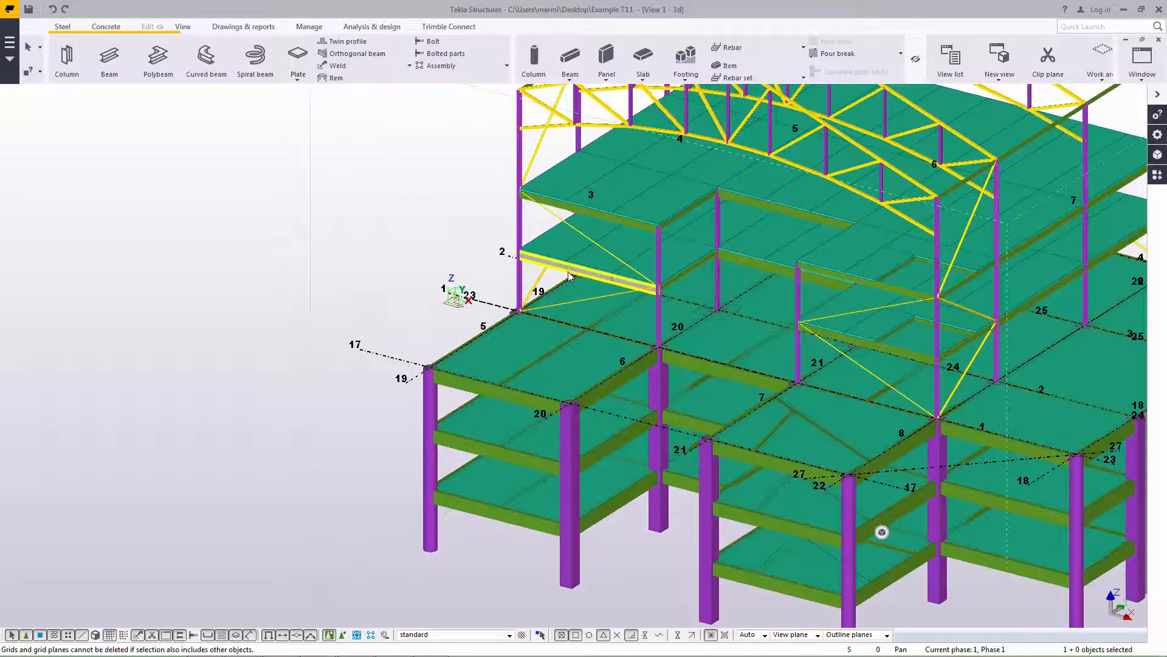
{"action": "double_click", "coordinate": [569, 277]}
{"action": "left_click", "coordinate": [1119, 295]}
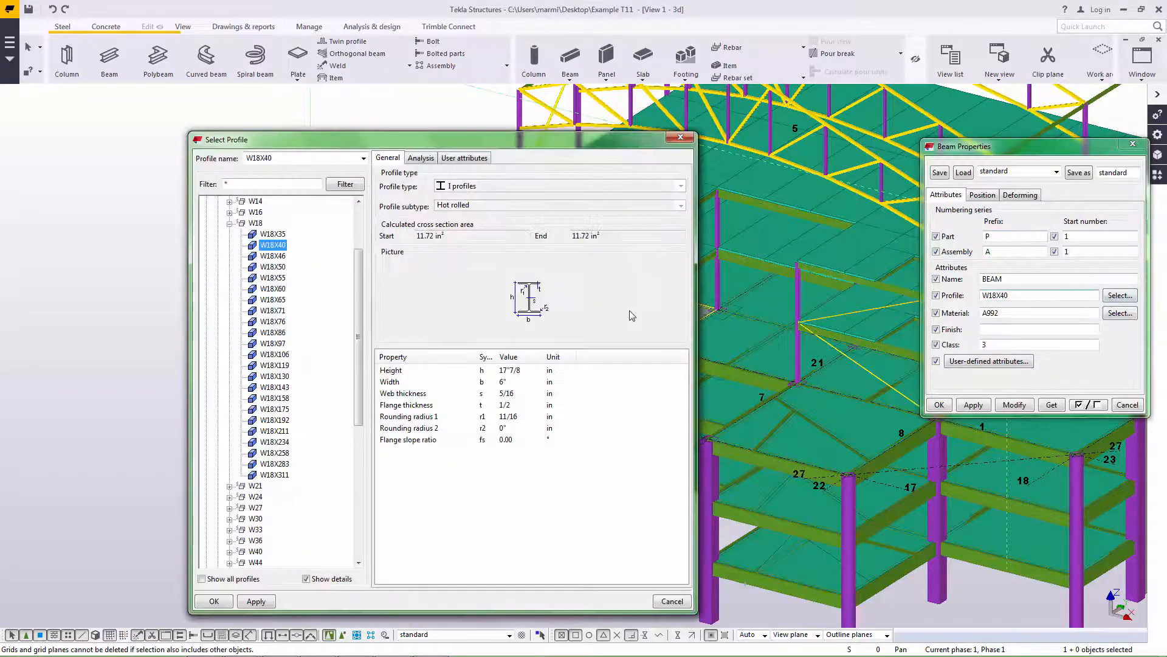
{"action": "scroll", "coordinate": [359, 341], "scroll_direction": "down", "scroll_amount": 2}
{"action": "double_click", "coordinate": [268, 429]}
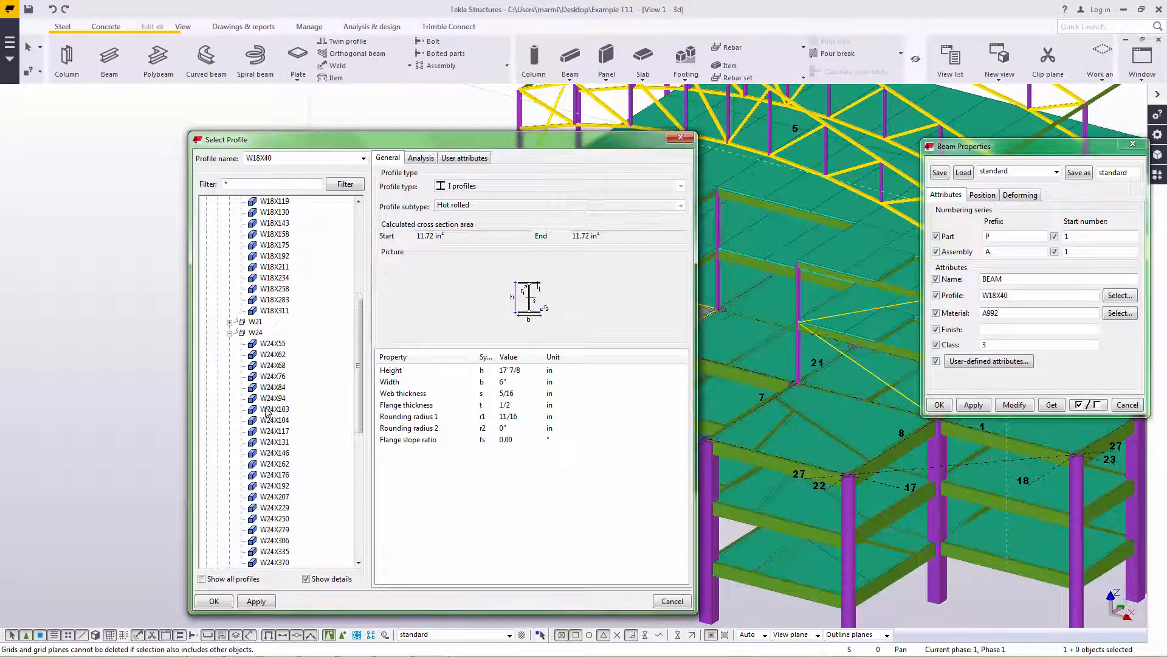
{"action": "left_click", "coordinate": [273, 375]}
{"action": "left_click", "coordinate": [214, 600]}
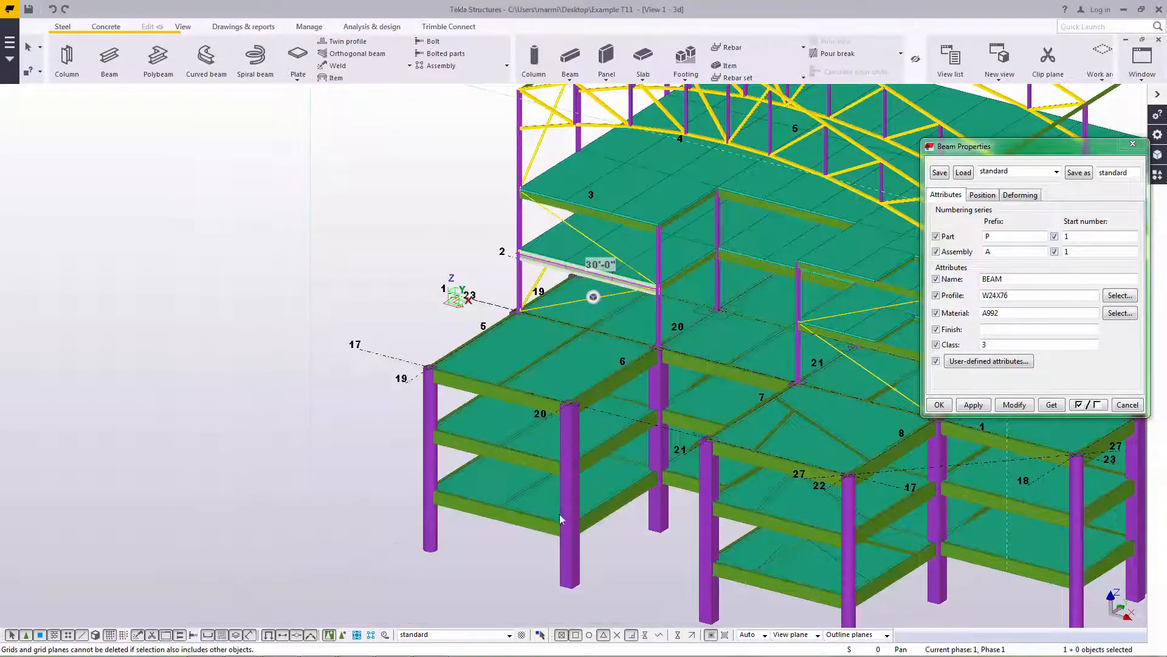
{"action": "left_click", "coordinate": [1015, 405]}
{"action": "left_click", "coordinate": [430, 226]}
Delete the three stacked concrete column segments at the corner of grids 17 and 19
{"action": "scroll", "coordinate": [397, 273], "scroll_direction": "down", "scroll_amount": 1}
{"action": "middle_click_drag", "start_coordinate": [526, 472], "coordinate": [479, 407]}
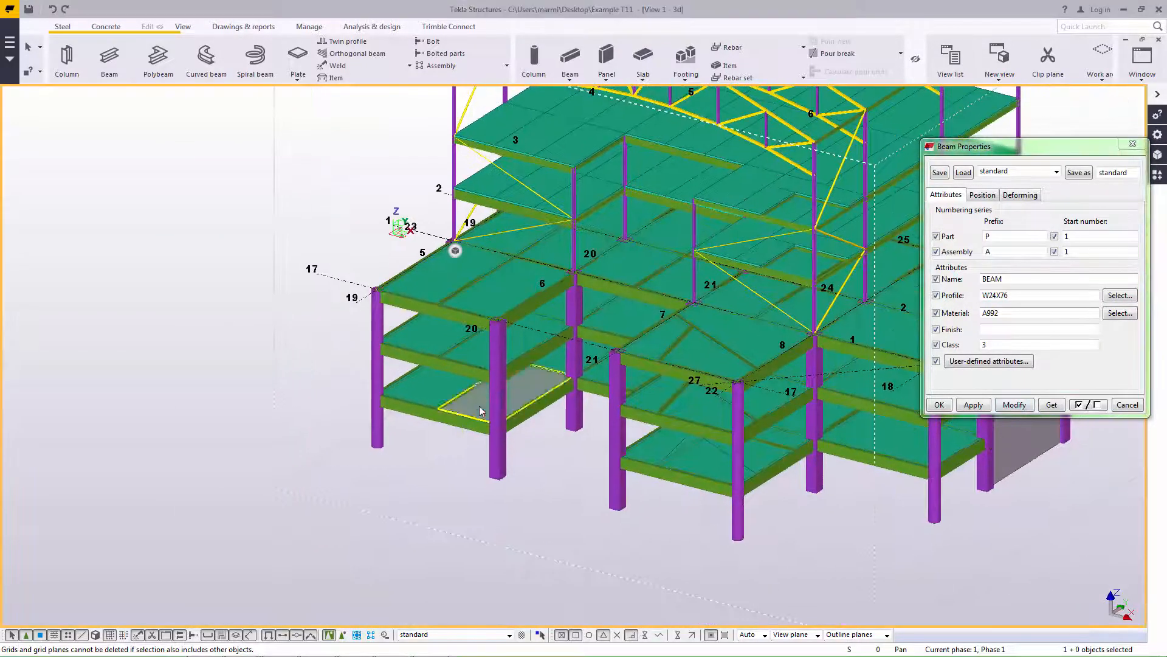
{"action": "left_click", "coordinate": [499, 456]}
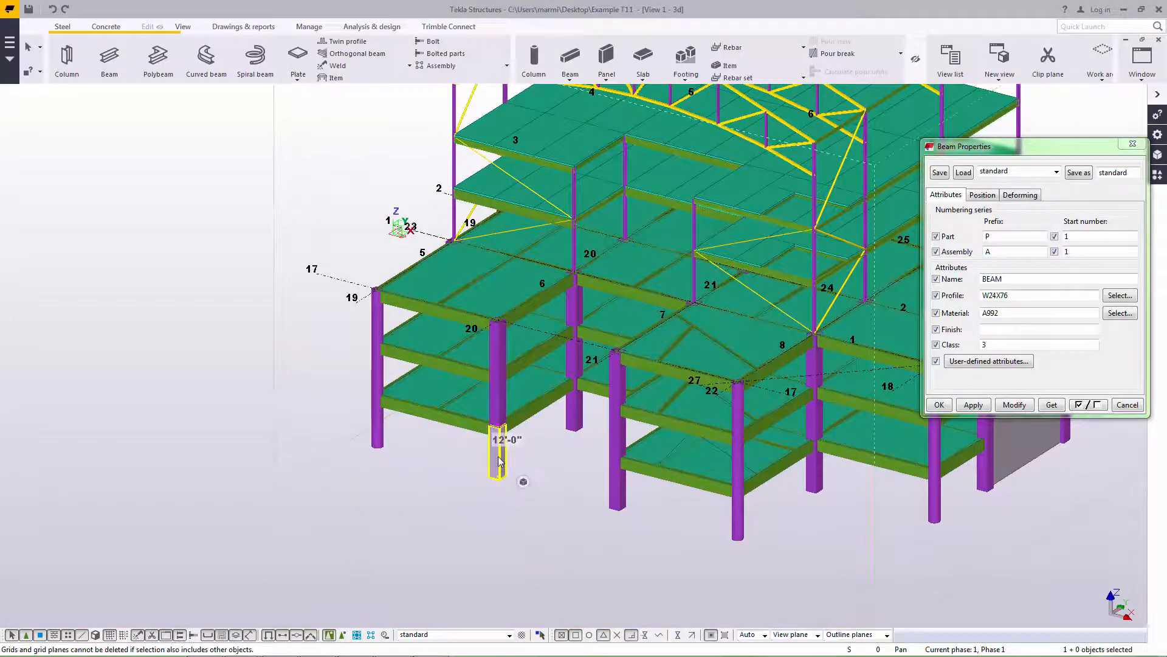
{"action": "left_click", "coordinate": [380, 438]}
{"action": "key", "text": "Delete"}
{"action": "left_click", "coordinate": [379, 375]}
{"action": "key", "text": "Delete"}
{"action": "left_click", "coordinate": [378, 324]}
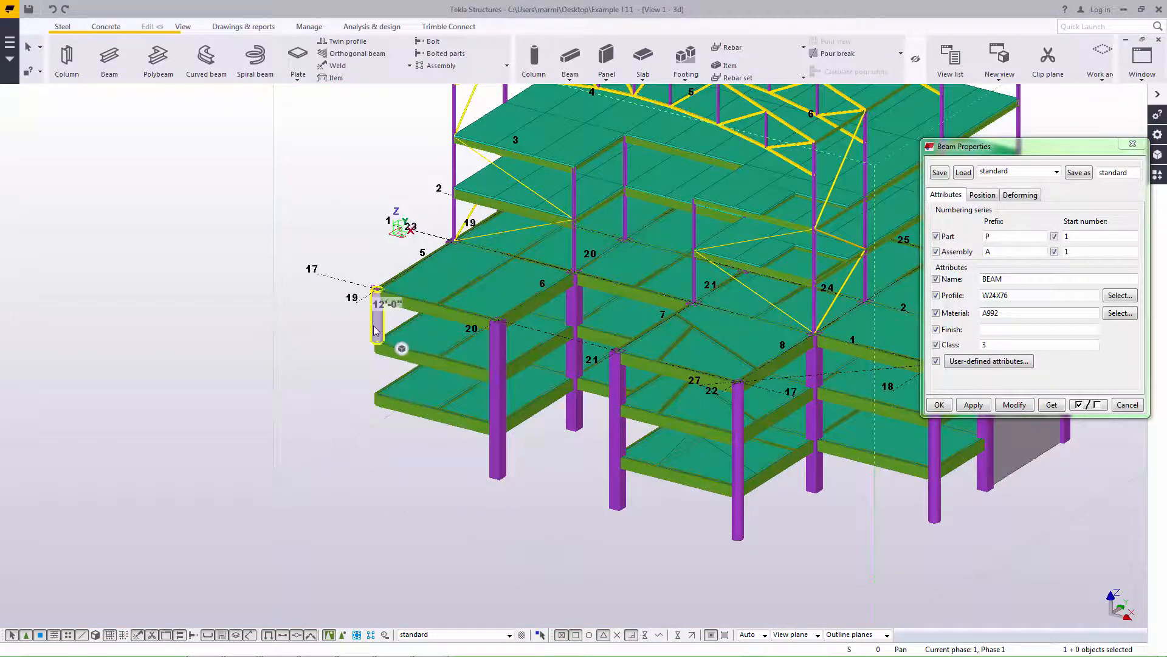
{"action": "key", "text": "Delete"}
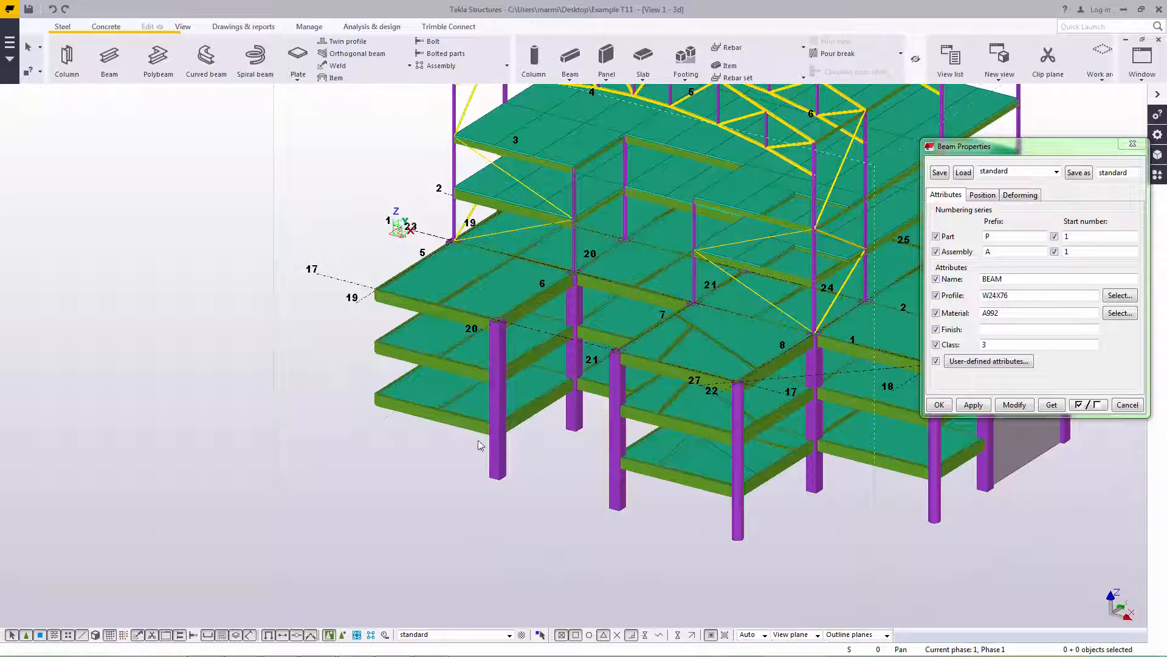
Copy the three square column segments at grids 17 and 20 to the corner of grids 17 and 19, and close the beam properties
{"action": "left_click", "coordinate": [498, 449]}
{"action": "left_click", "coordinate": [500, 396], "text": "ctrl"}
{"action": "left_click", "coordinate": [499, 347], "text": "ctrl"}
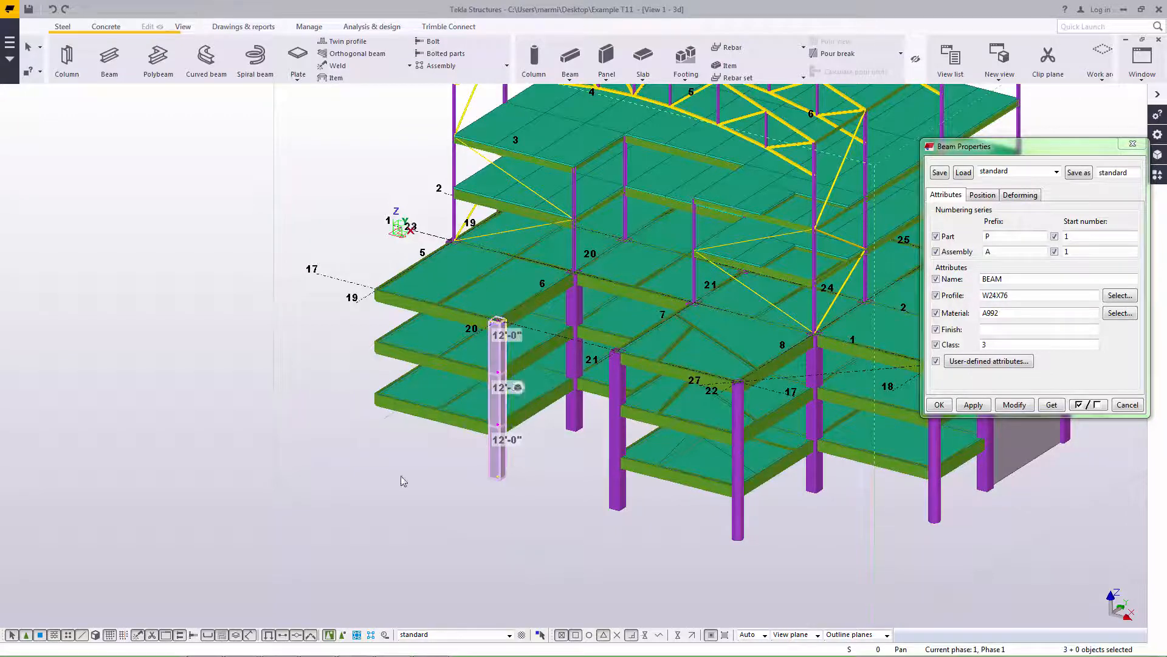
{"action": "right_click", "coordinate": [403, 481]}
{"action": "left_click", "coordinate": [432, 242]}
{"action": "left_click", "coordinate": [497, 320]}
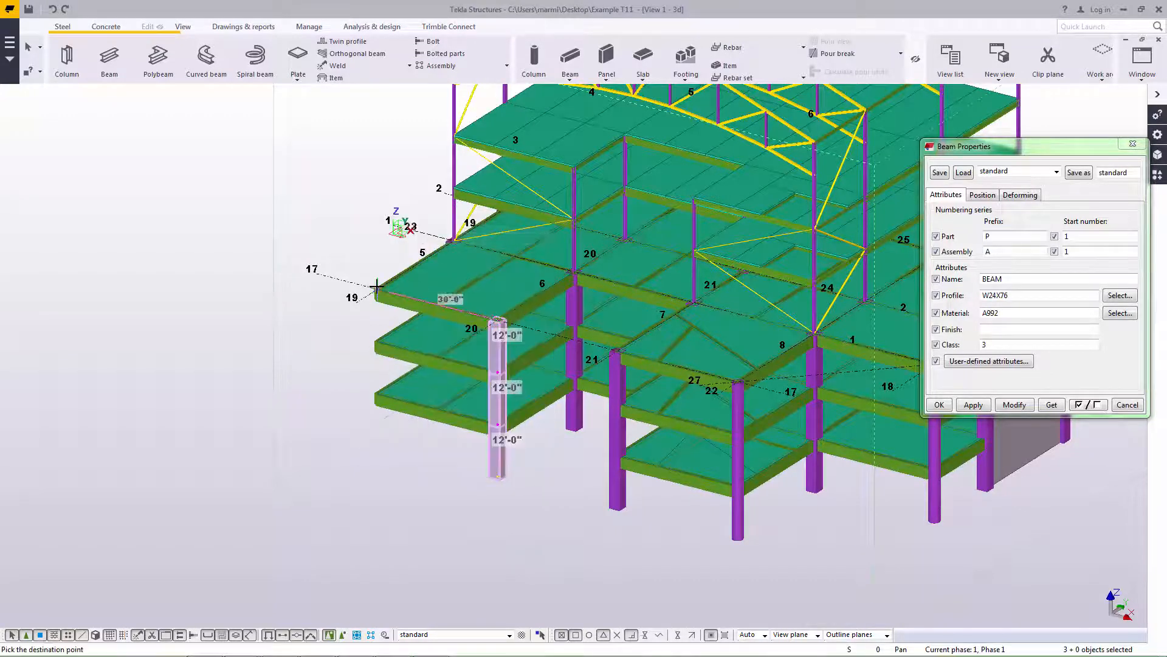
{"action": "left_click", "coordinate": [376, 286]}
{"action": "left_click", "coordinate": [340, 246]}
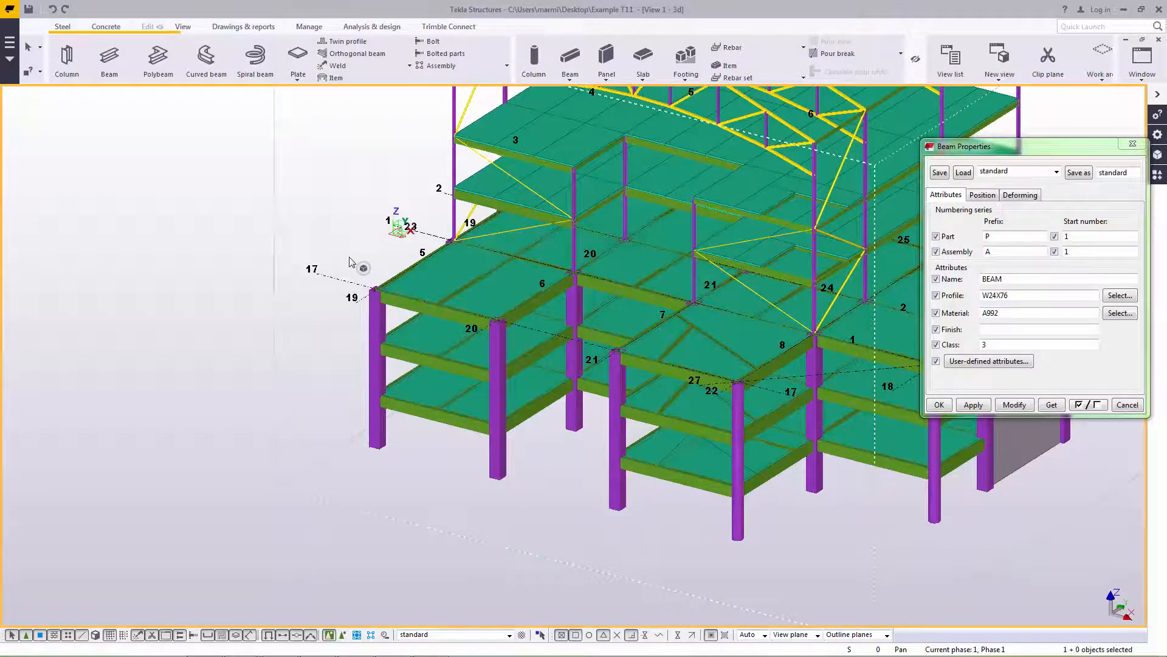
{"action": "scroll", "coordinate": [350, 258], "scroll_direction": "down", "scroll_amount": 1}
{"action": "left_click", "coordinate": [1128, 406]}
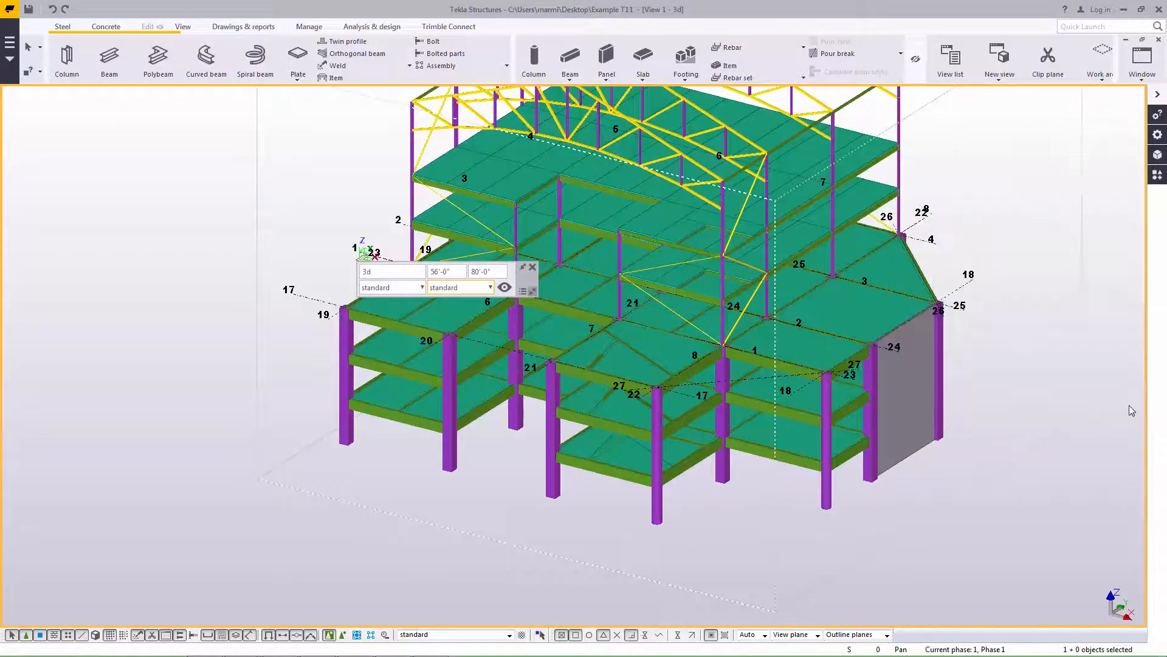
{"action": "left_click", "coordinate": [533, 266]}
Start an export to Tekla Structural Designer and set the export file on the Desktop to Example T11 - Stage 3.cxl
{"action": "middle_click_drag", "start_coordinate": [1011, 266], "coordinate": [898, 397]}
{"action": "scroll", "coordinate": [912, 388], "scroll_direction": "down", "scroll_amount": 2}
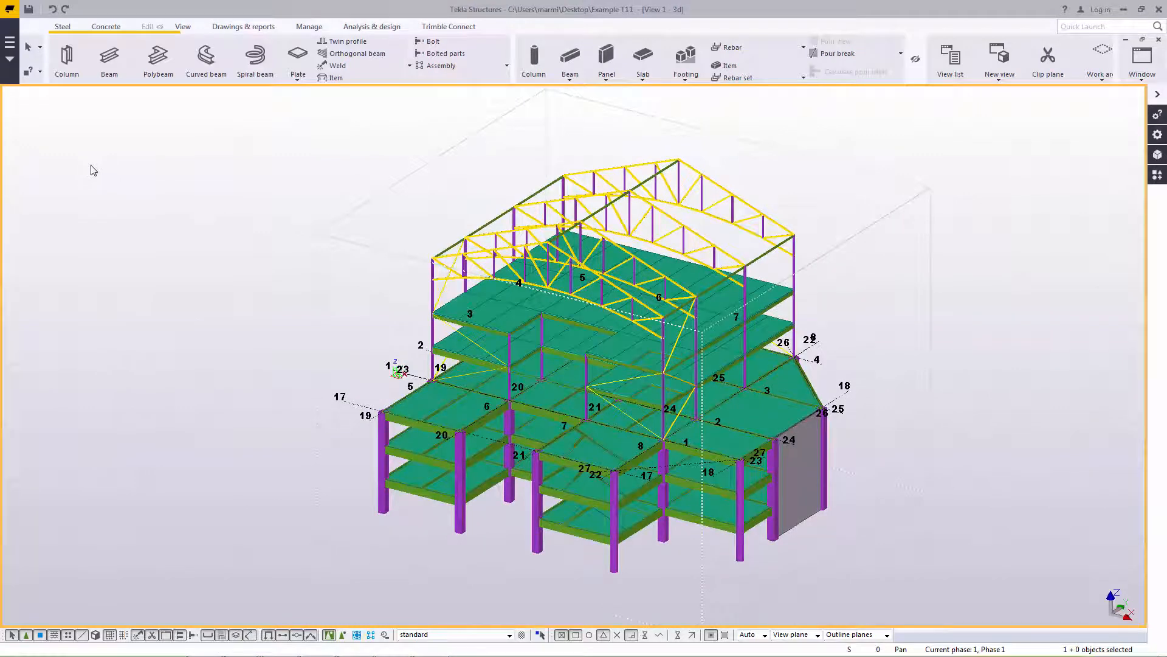
{"action": "left_click", "coordinate": [9, 42]}
{"action": "left_click", "coordinate": [42, 224]}
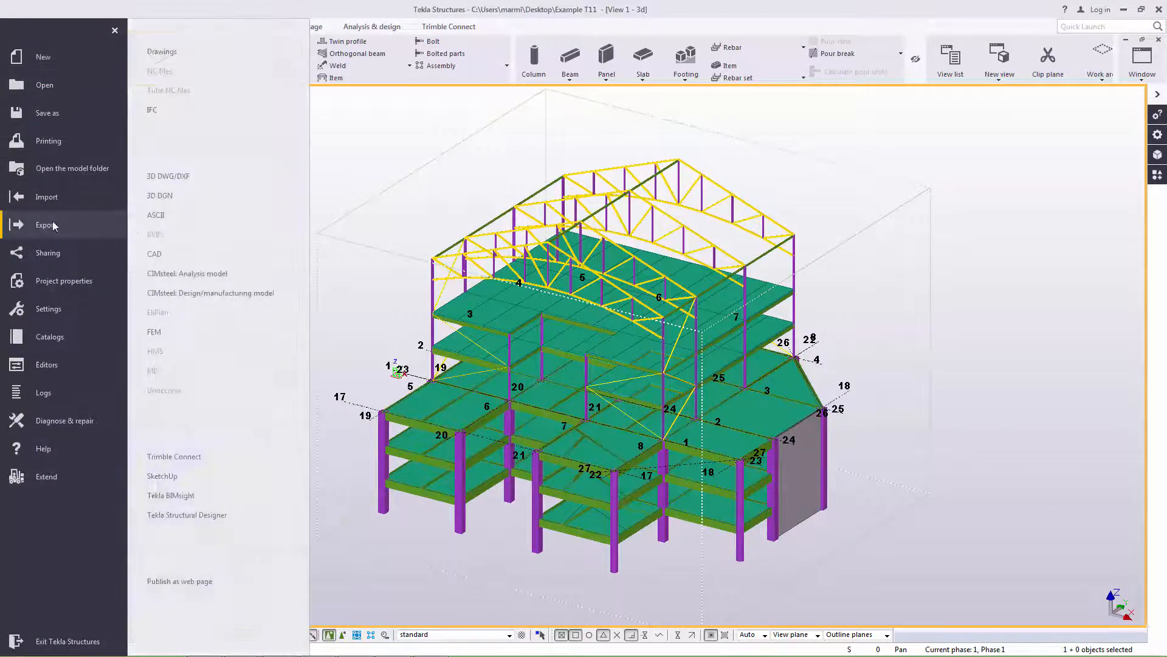
{"action": "left_click", "coordinate": [231, 515]}
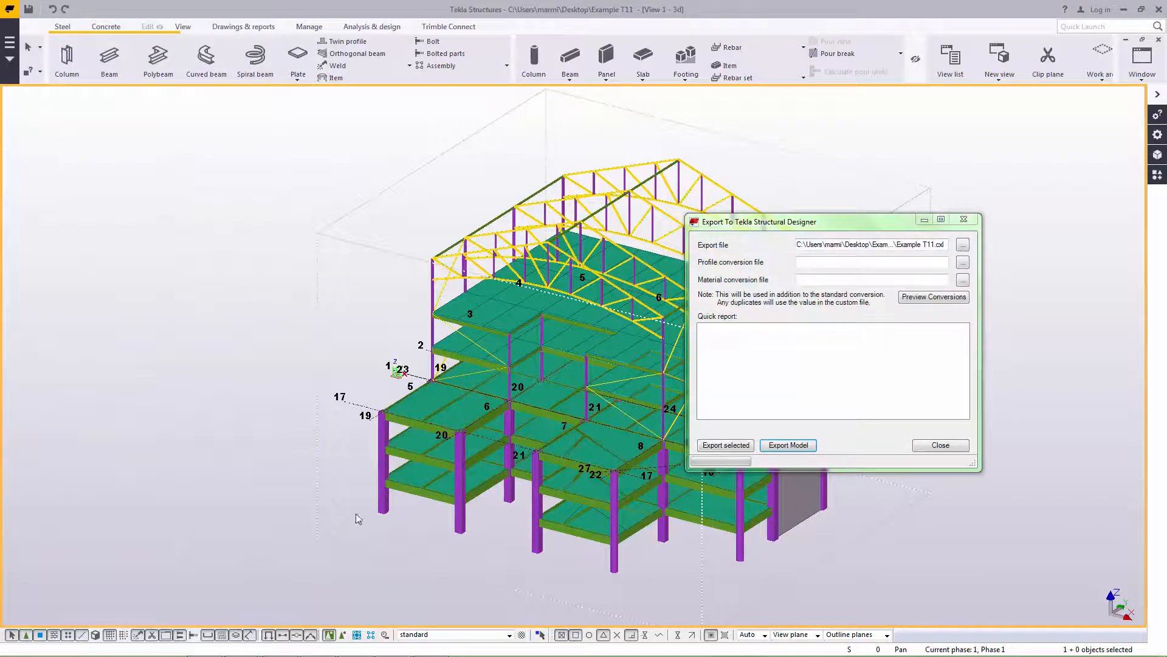
{"action": "left_click", "coordinate": [962, 246]}
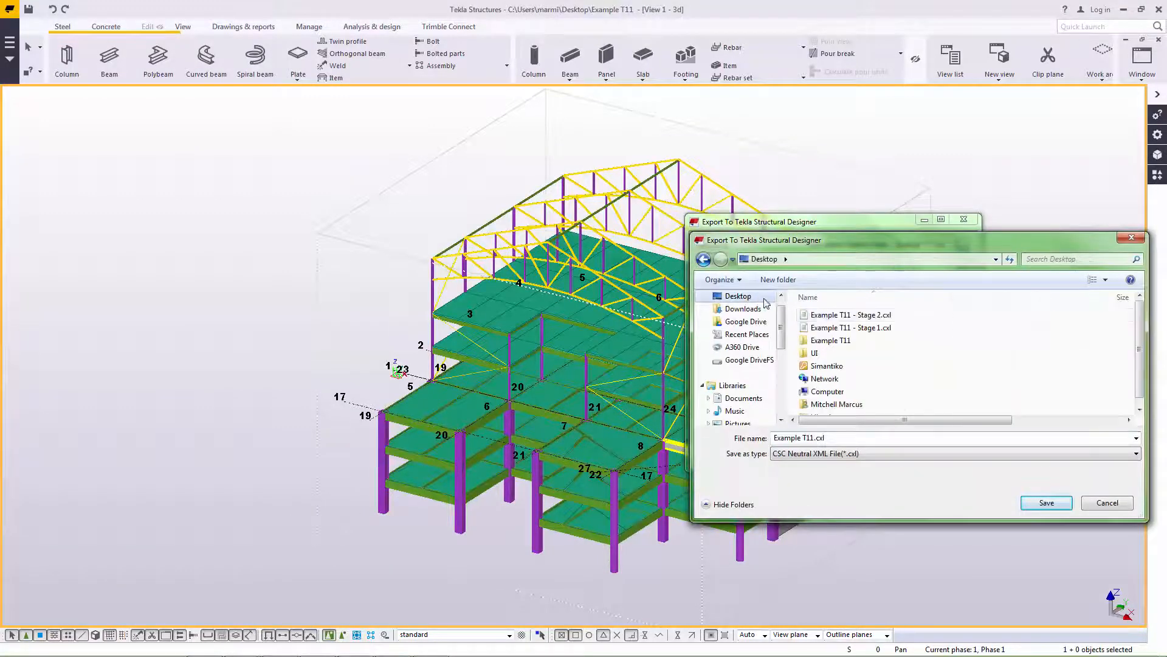
{"action": "left_click", "coordinate": [851, 314]}
{"action": "left_click", "coordinate": [843, 438]}
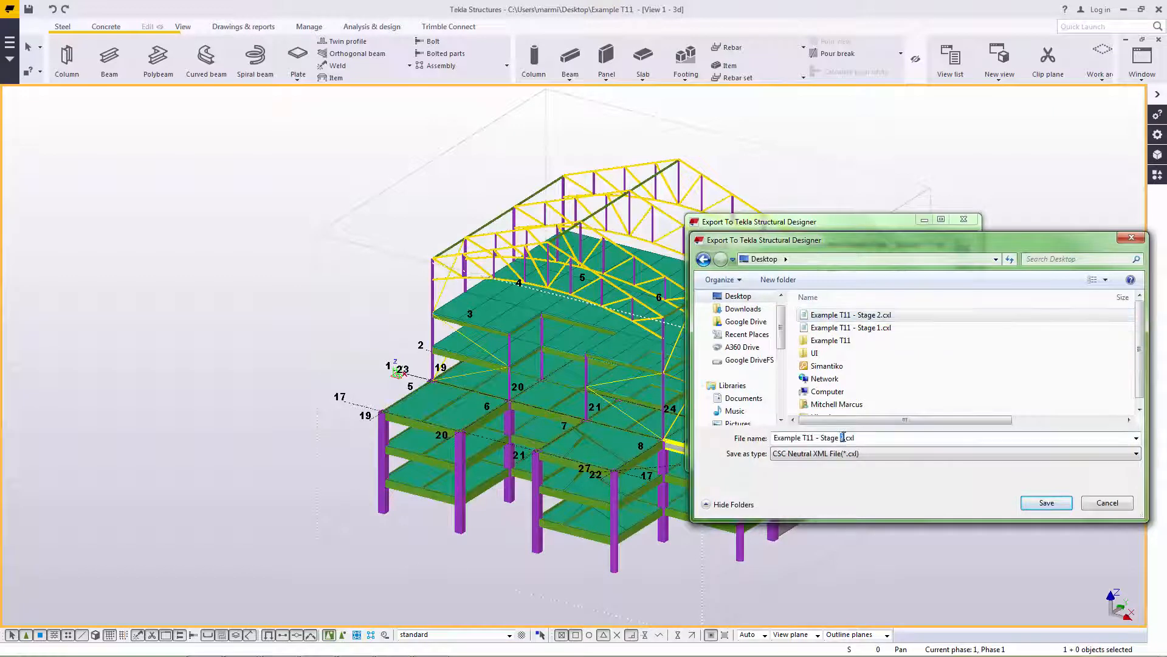
{"action": "type", "text": "3"}
{"action": "left_click", "coordinate": [1028, 501]}
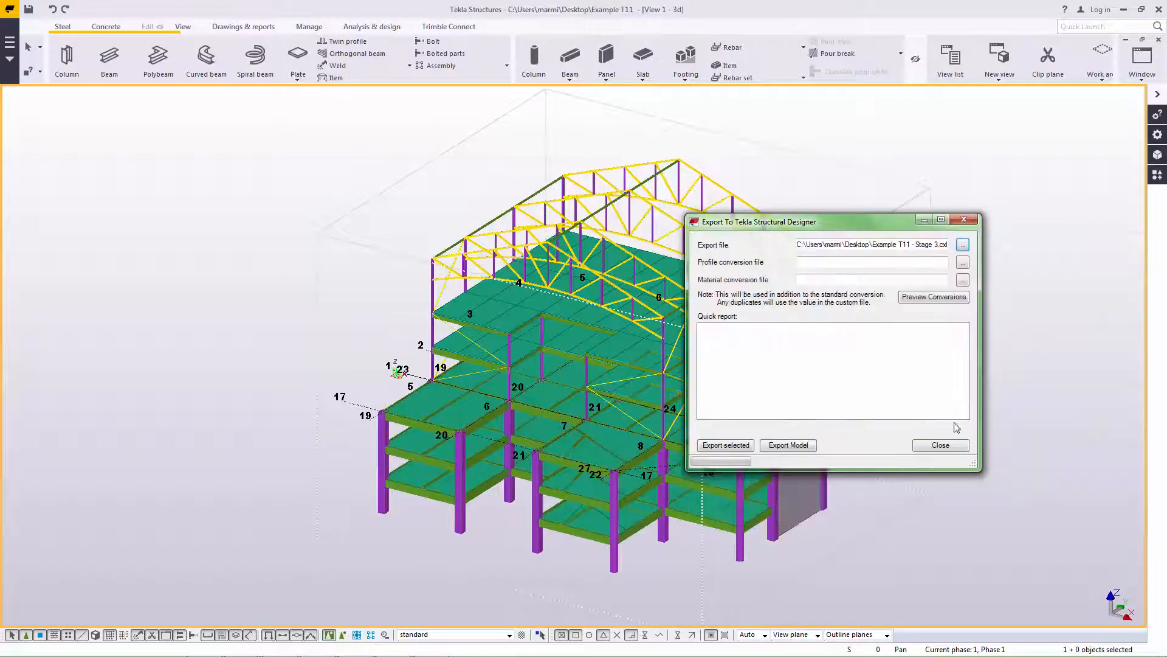
Preview the profile and material conversions, export the whole model to the Stage 3 file, and close the export dialog
{"action": "left_click", "coordinate": [923, 300]}
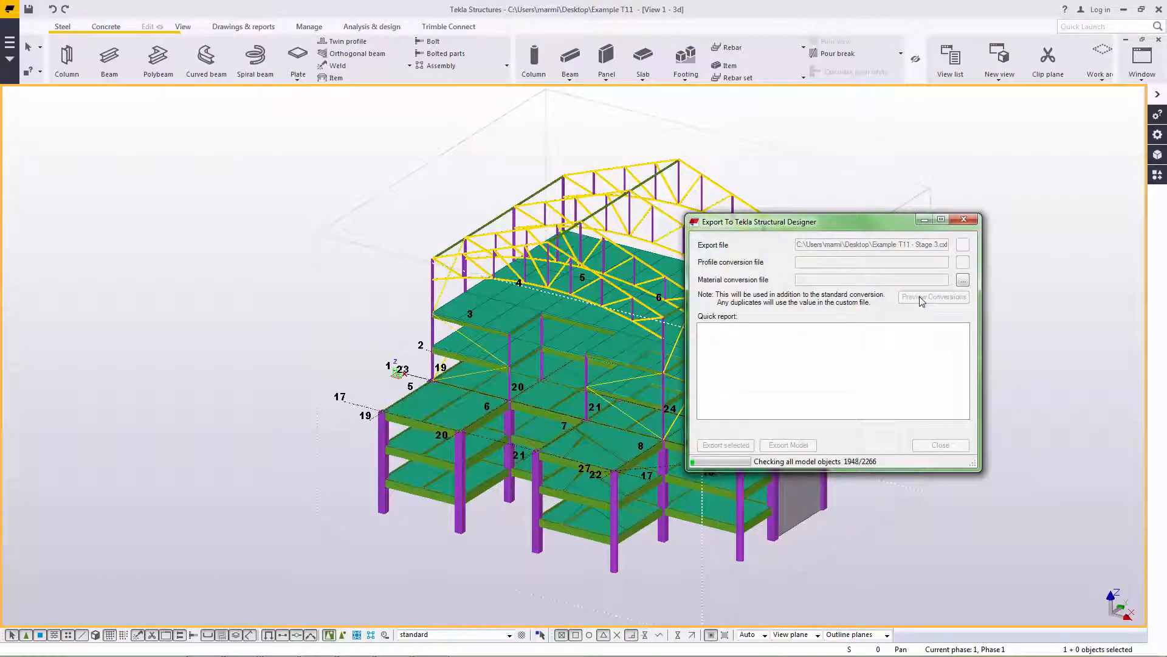
{"action": "mouse_move", "coordinate": [964, 401]}
{"action": "left_mouse_down"}
{"action": "mouse_move", "coordinate": [964, 362]}
{"action": "mouse_move", "coordinate": [963, 398]}
{"action": "left_mouse_up"}
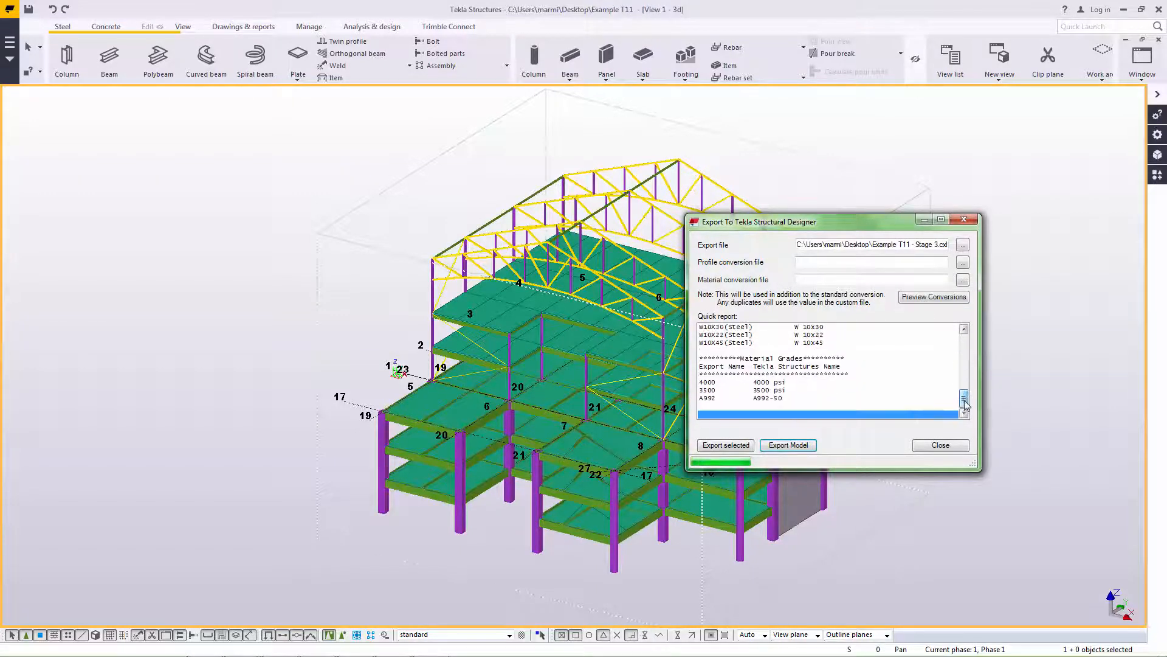
{"action": "left_click", "coordinate": [800, 445]}
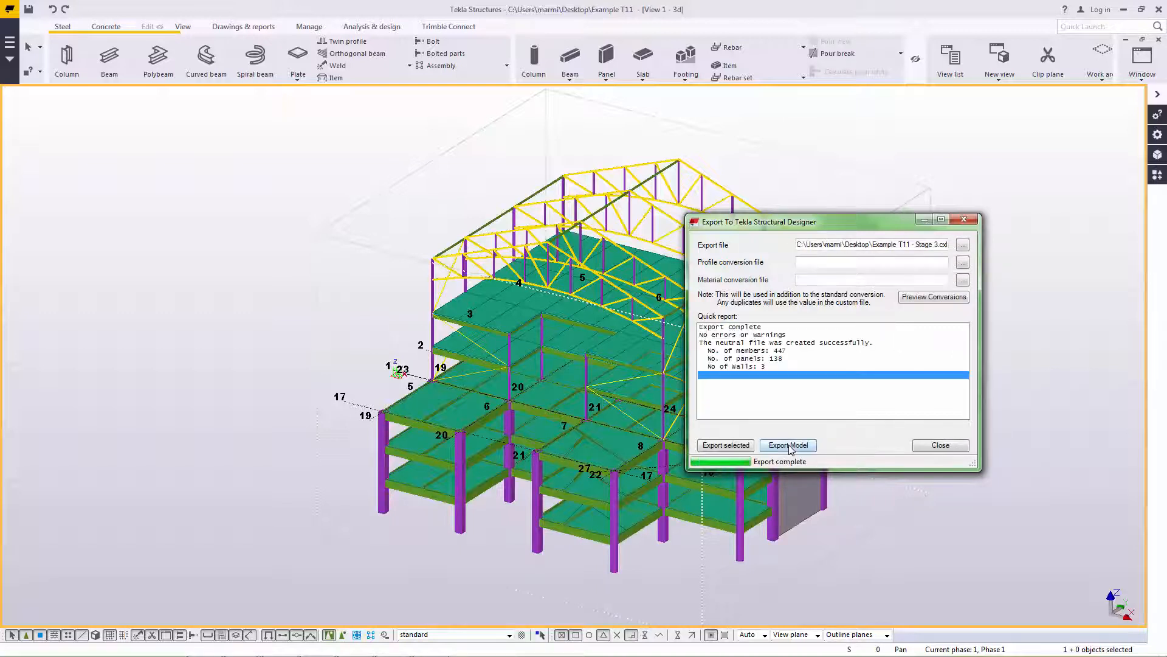
{"action": "left_click", "coordinate": [927, 444]}
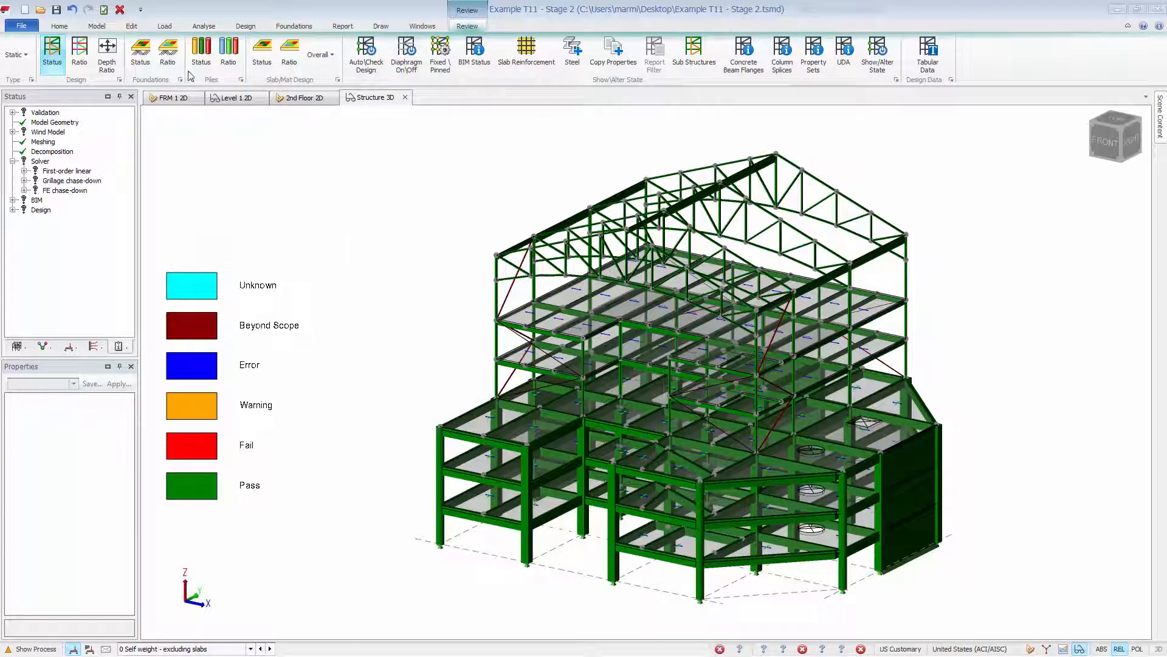
Switch to Tekla Structural Designer and start a Structural BIM Import with the file Example T11 - Stage 3.cxl
{"action": "left_click", "coordinate": [60, 27]}
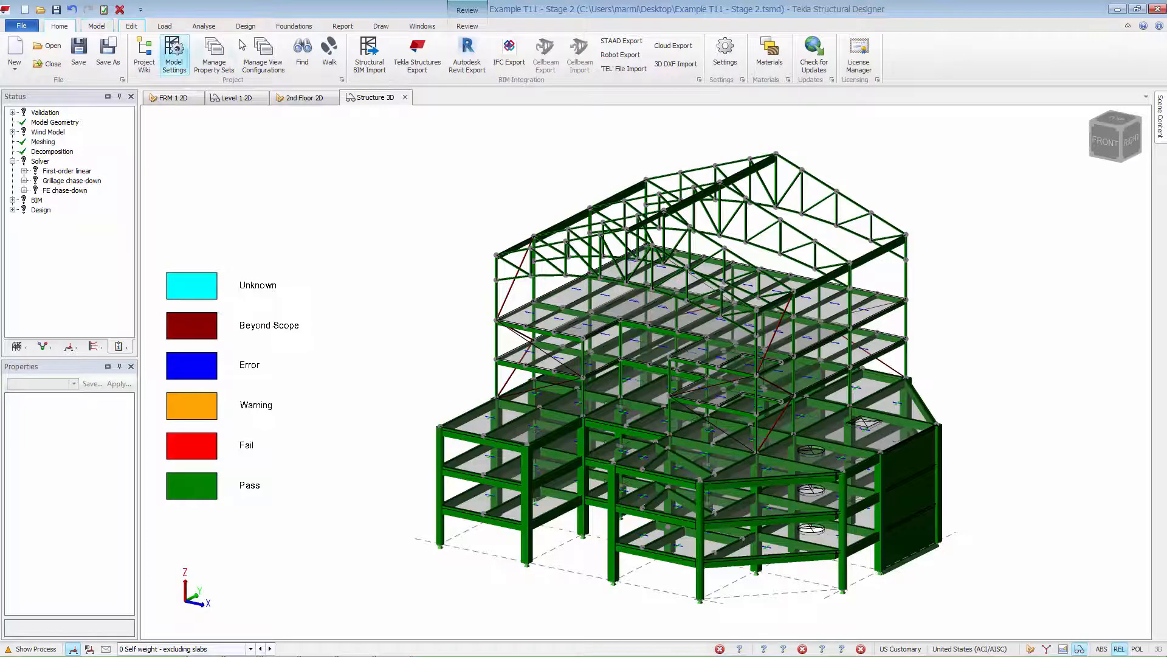
{"action": "left_click", "coordinate": [371, 55]}
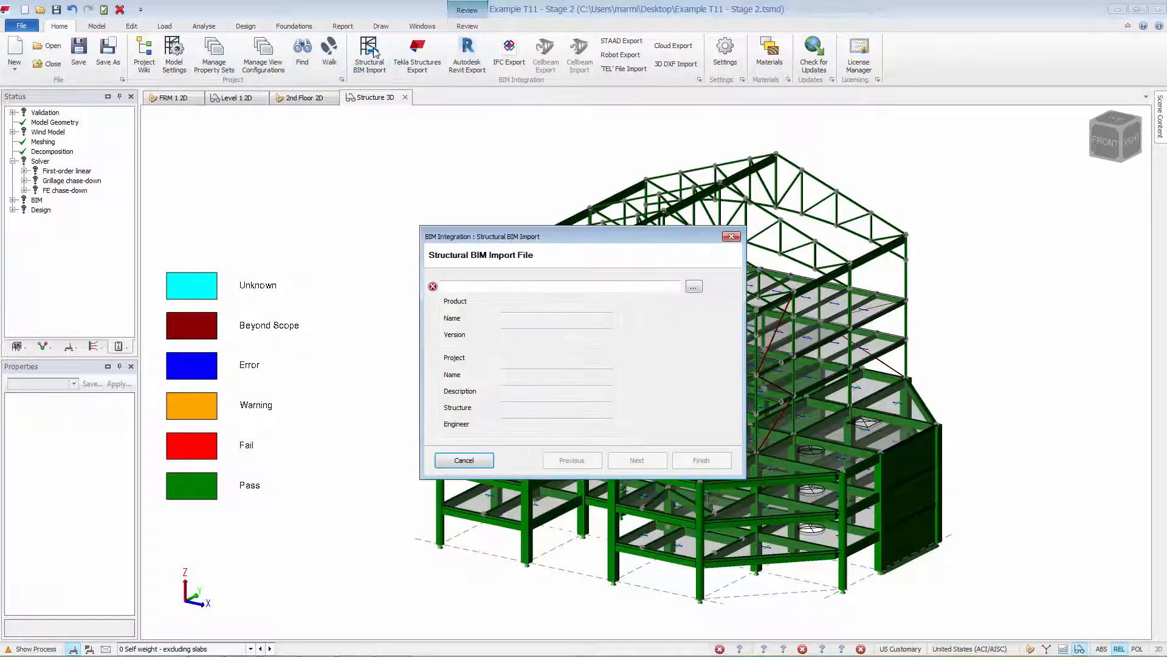
{"action": "left_click", "coordinate": [692, 286]}
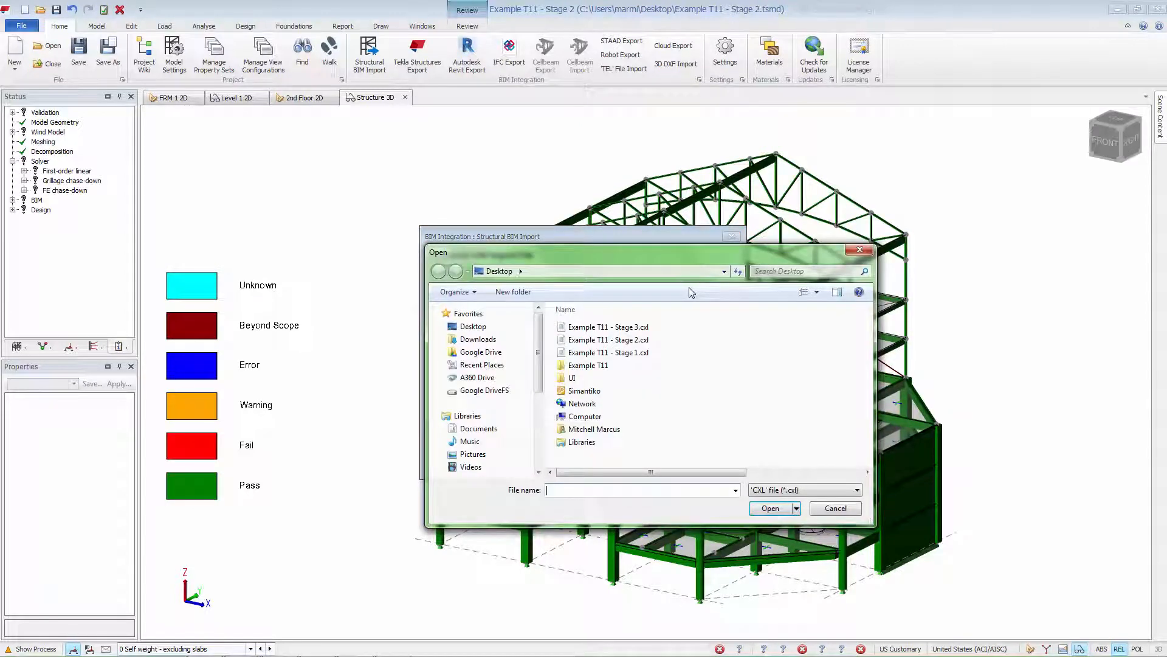
{"action": "left_click", "coordinate": [628, 329]}
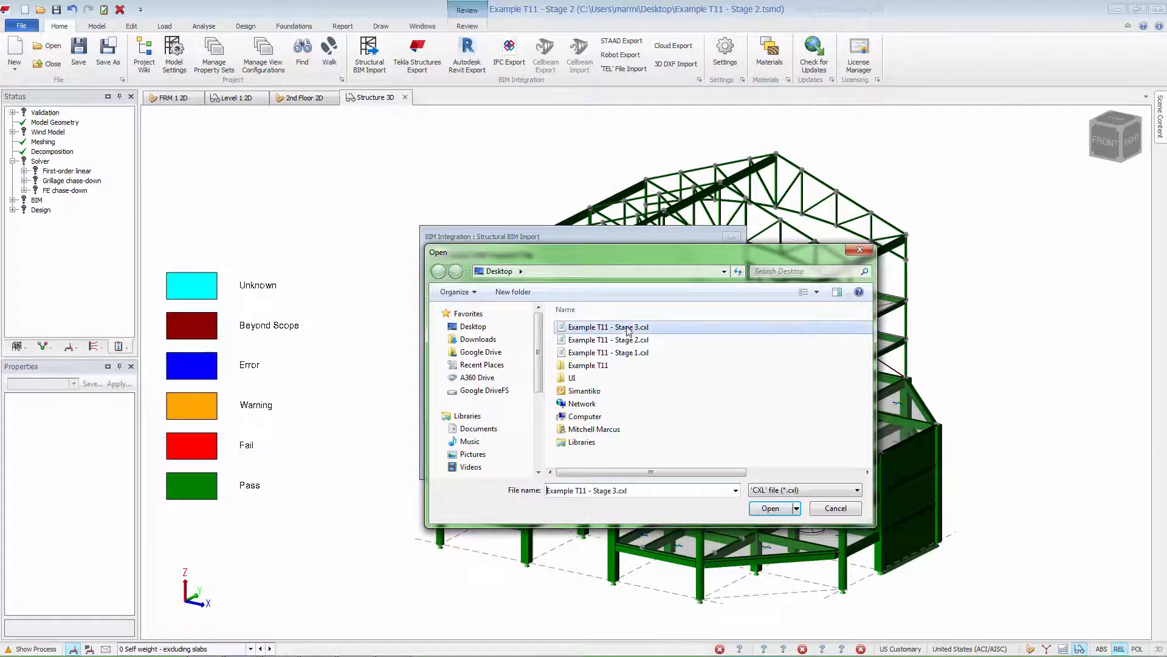
{"action": "left_click", "coordinate": [770, 508]}
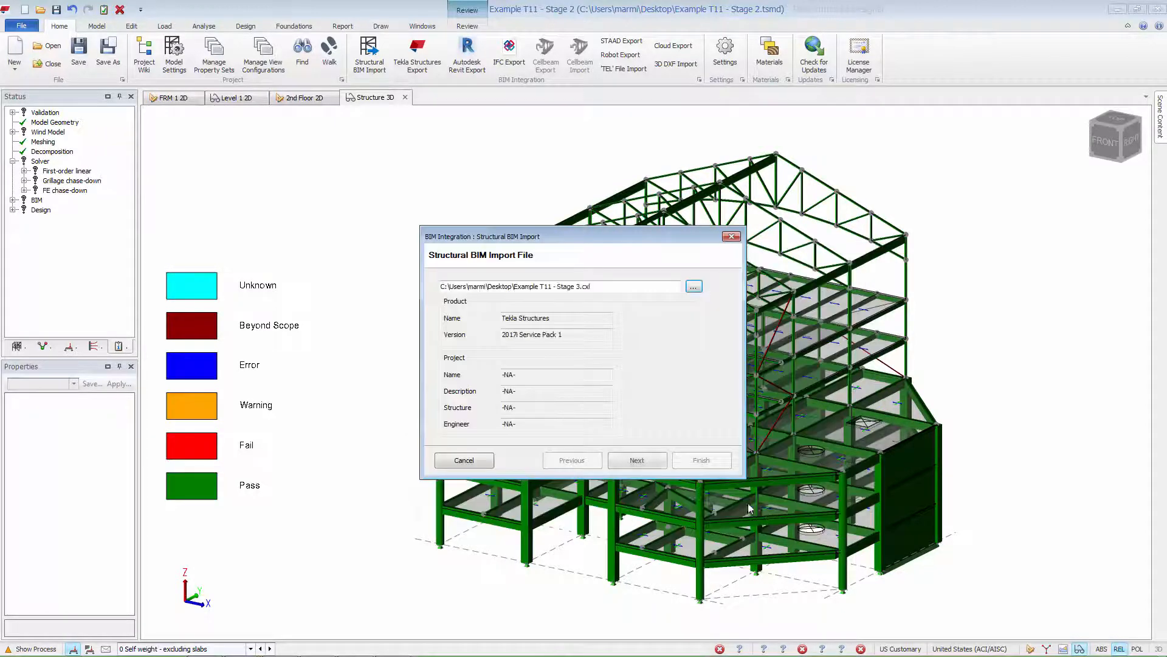
Accept Update Existing Model with the T.O.S default level type, and keep the relocation offsets and rotation at zero
{"action": "left_click", "coordinate": [648, 461]}
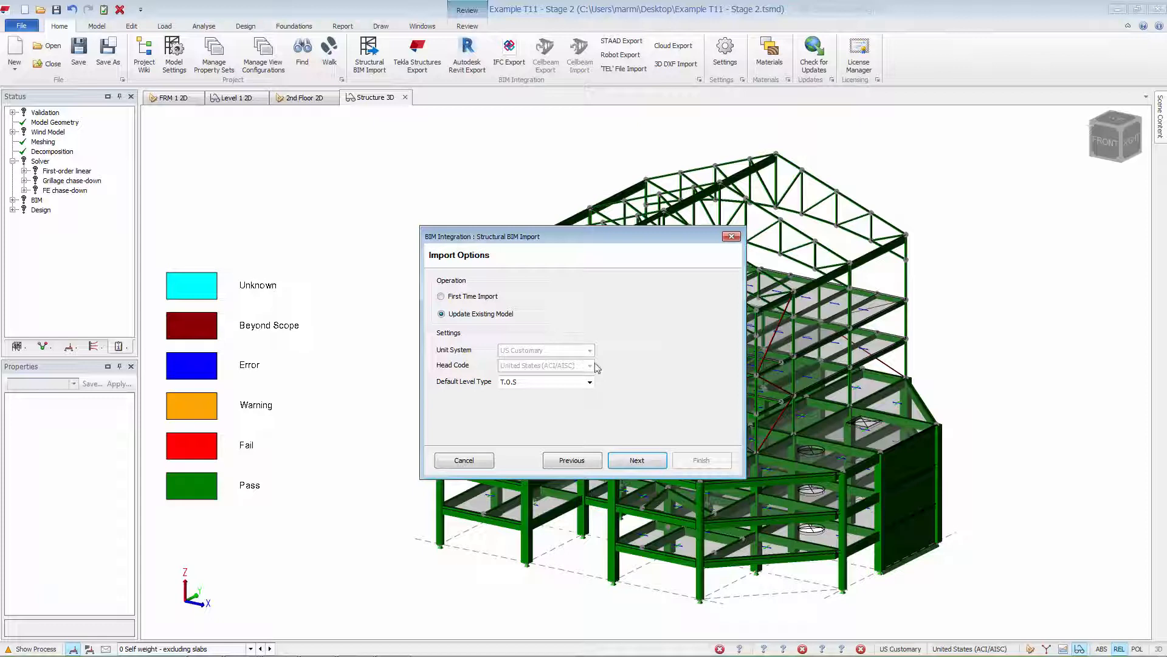
{"action": "left_click", "coordinate": [648, 461]}
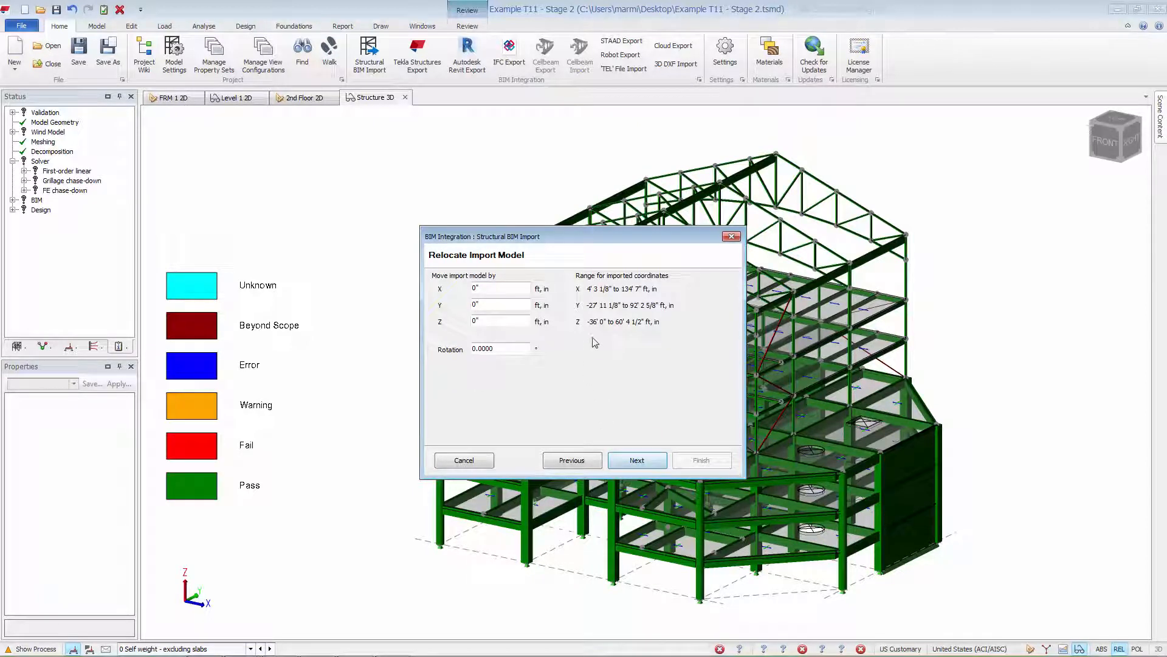
{"action": "left_click", "coordinate": [656, 460]}
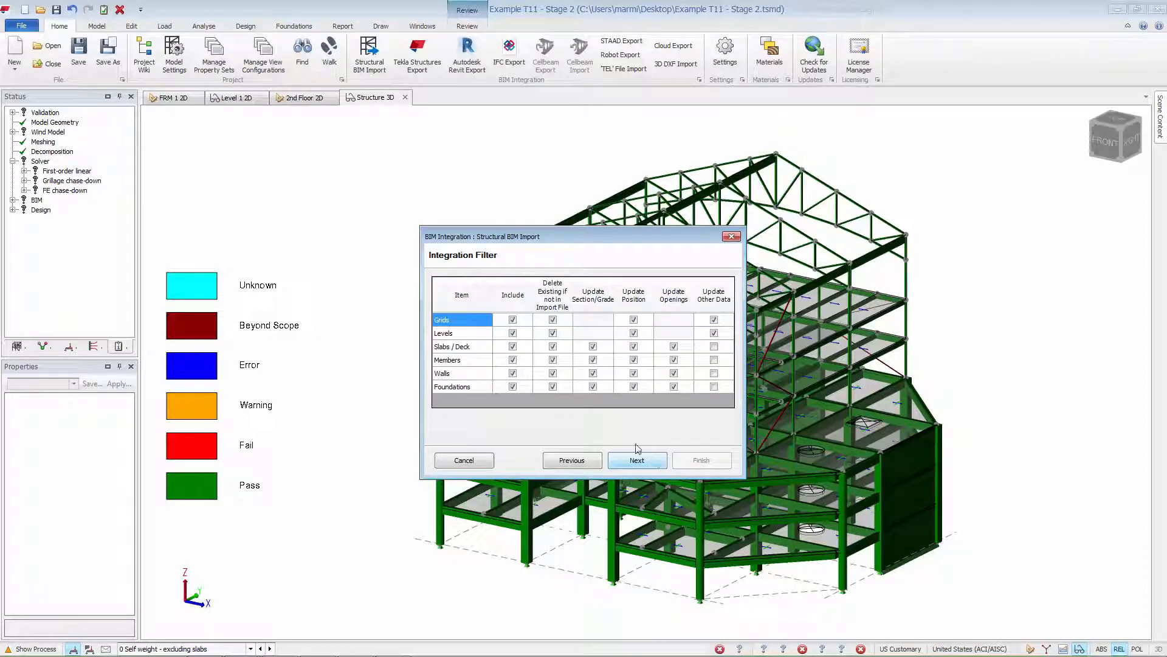
Exclude grids and levels from the integration, turn off section/grade and position updates for slabs, and finish the import with the listed material grades
{"action": "left_click", "coordinate": [513, 320]}
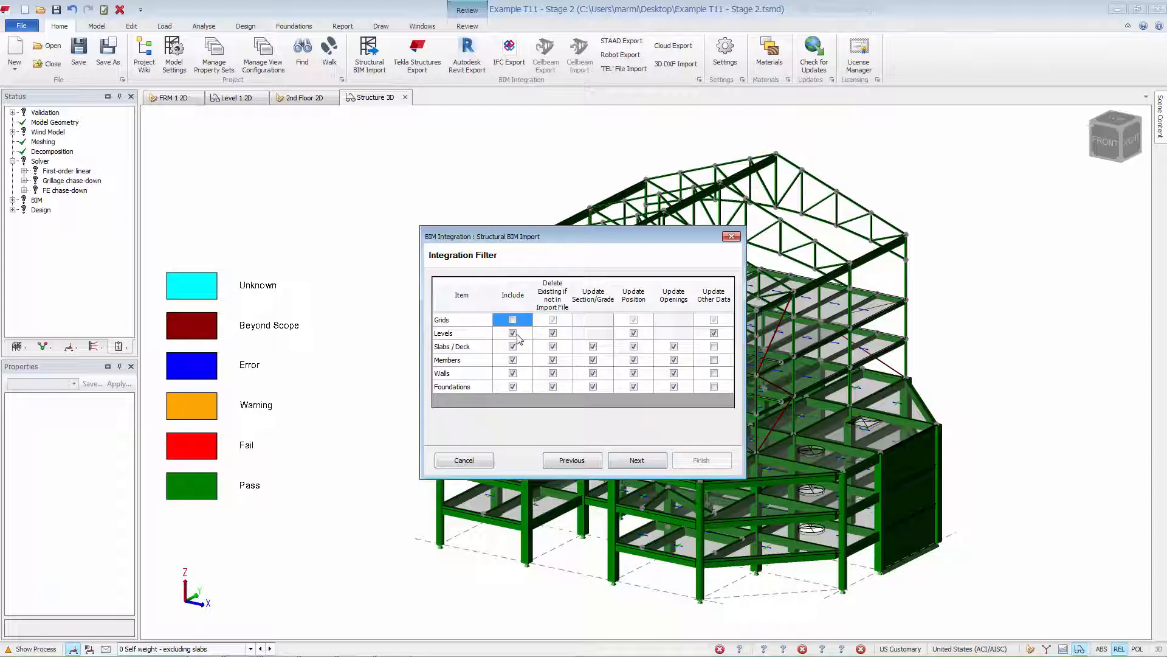
{"action": "left_click", "coordinate": [513, 333]}
{"action": "left_click", "coordinate": [593, 346]}
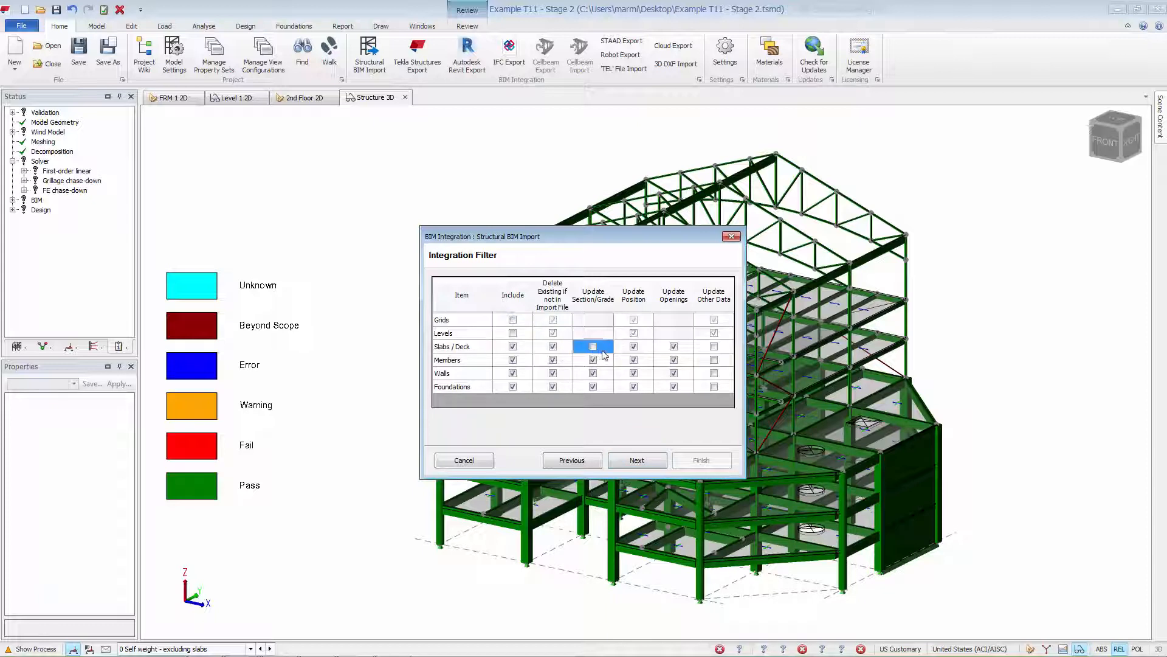
{"action": "left_click", "coordinate": [634, 346]}
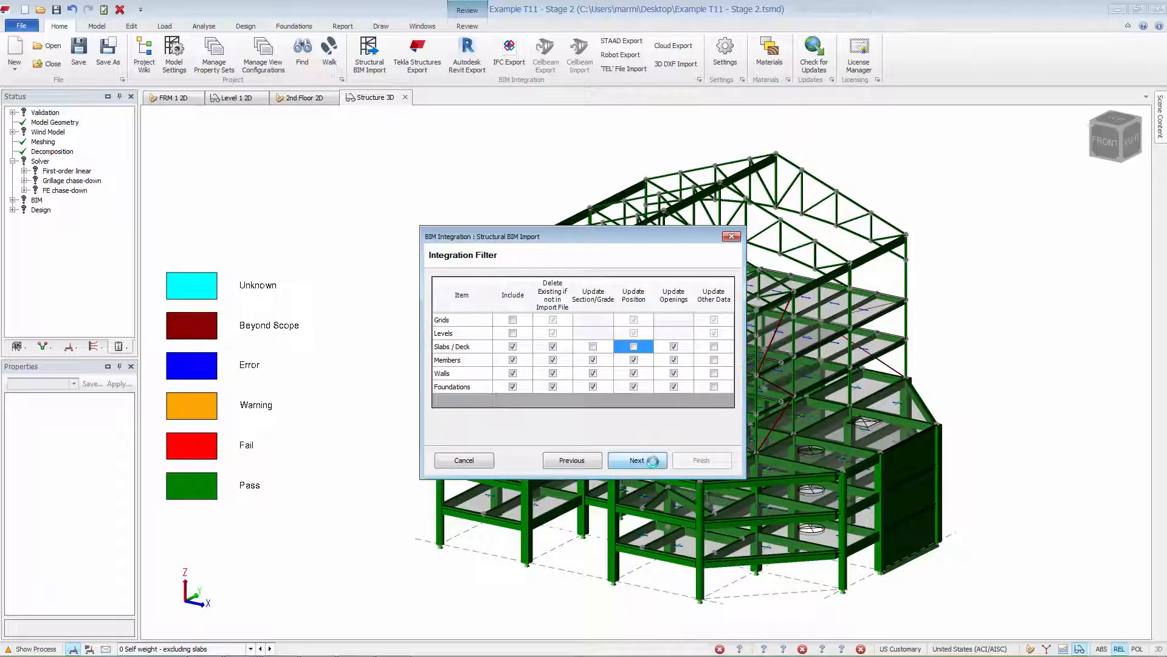
{"action": "left_click", "coordinate": [652, 461]}
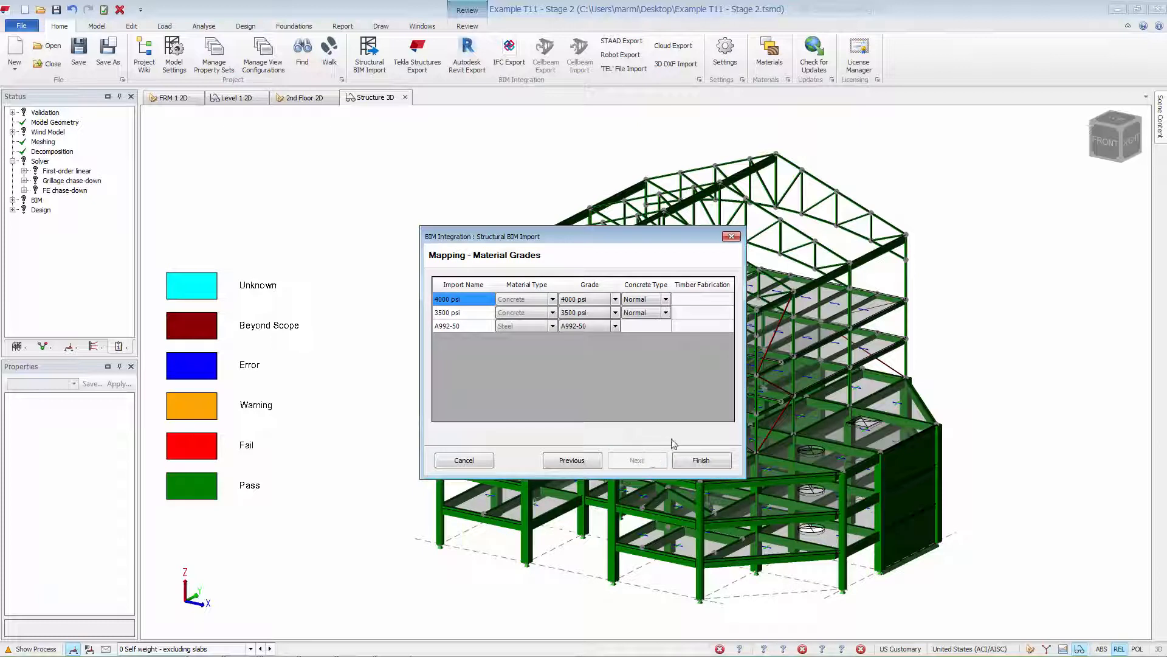
{"action": "left_click", "coordinate": [704, 460]}
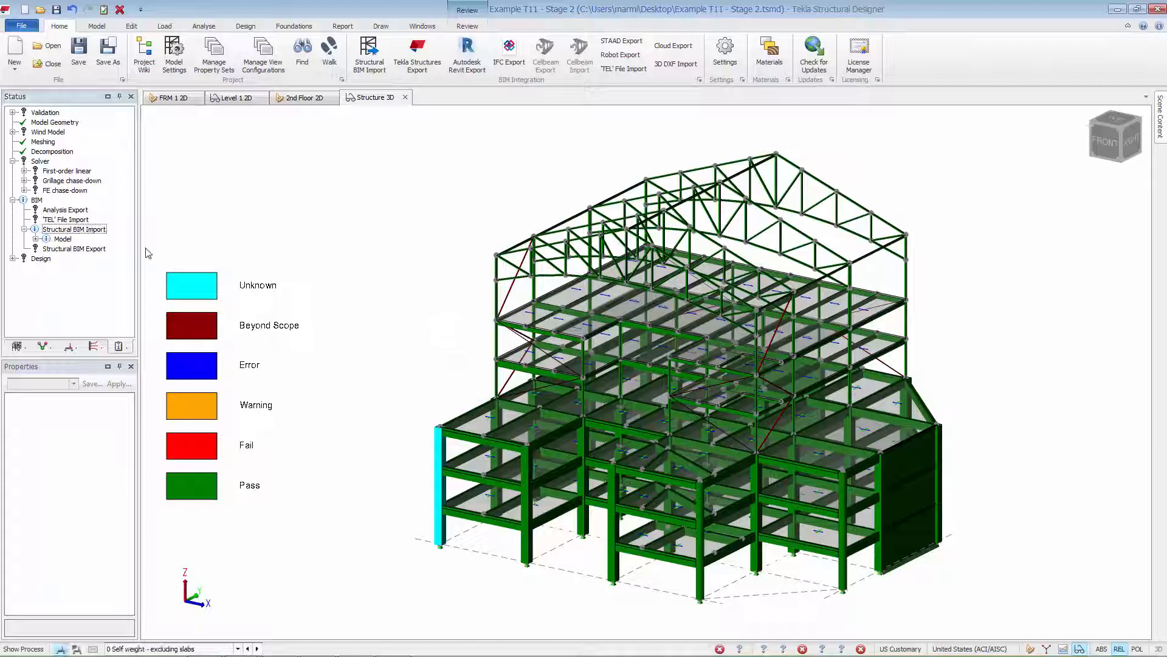
Expand the Structural BIM Import results and review the deleted objects and the section/grade updates at full text width
{"action": "left_click", "coordinate": [35, 239]}
{"action": "left_click", "coordinate": [48, 249]}
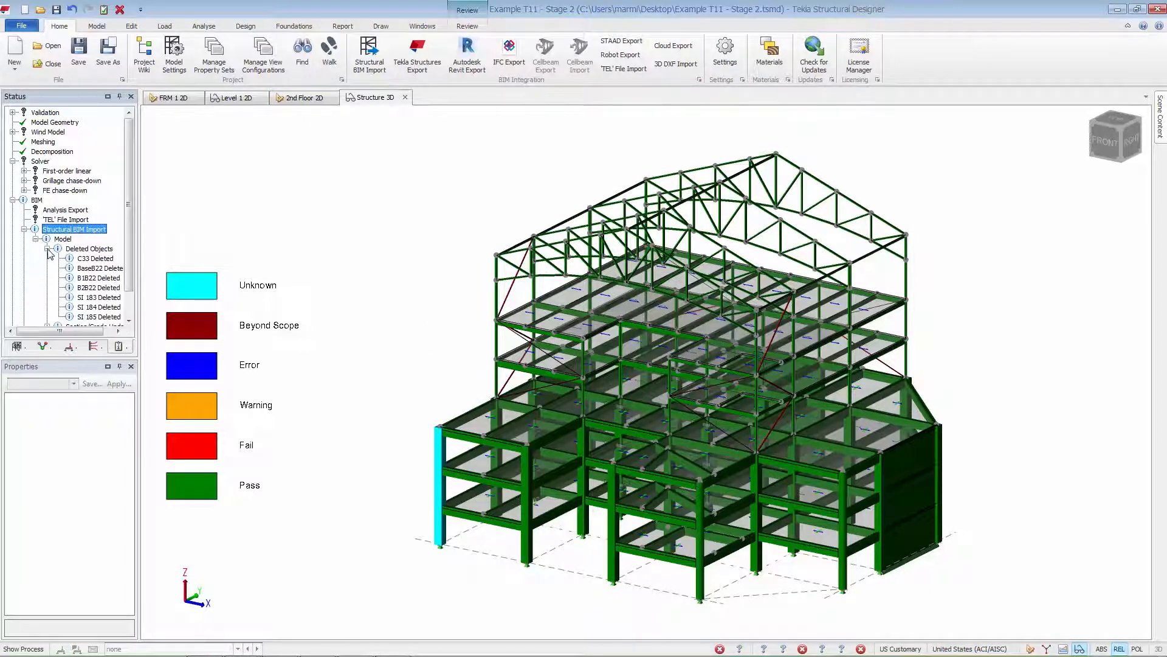
{"action": "left_click", "coordinate": [48, 327]}
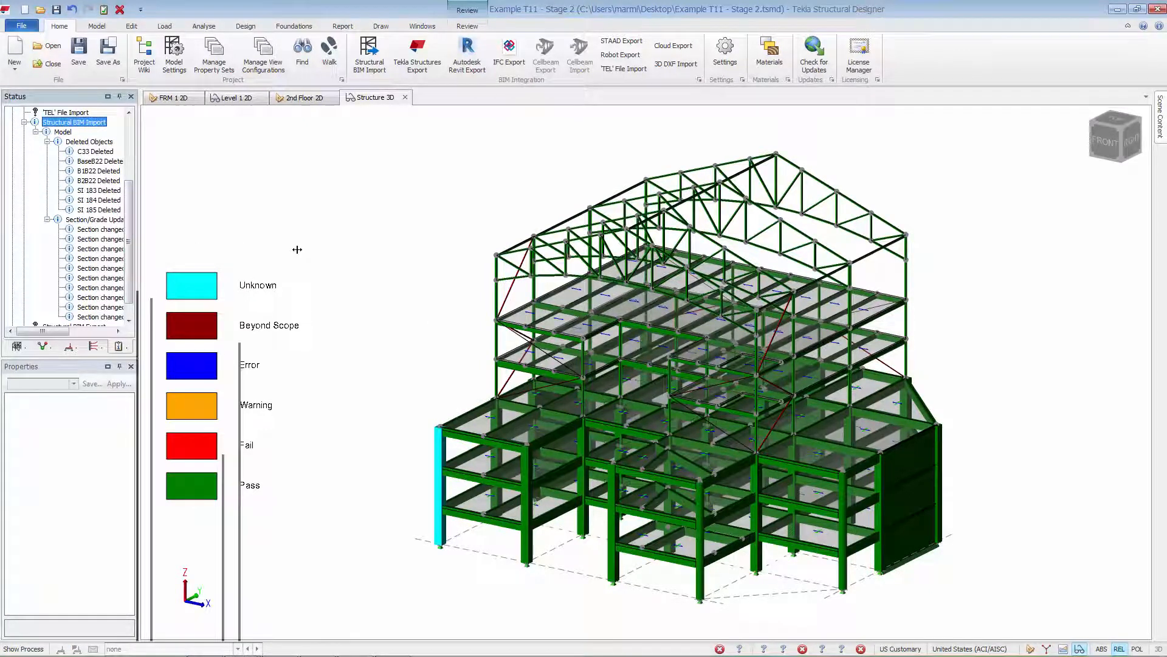
{"action": "left_click_drag", "start_coordinate": [297, 250], "coordinate": [298, 249]}
{"action": "left_click", "coordinate": [368, 227]}
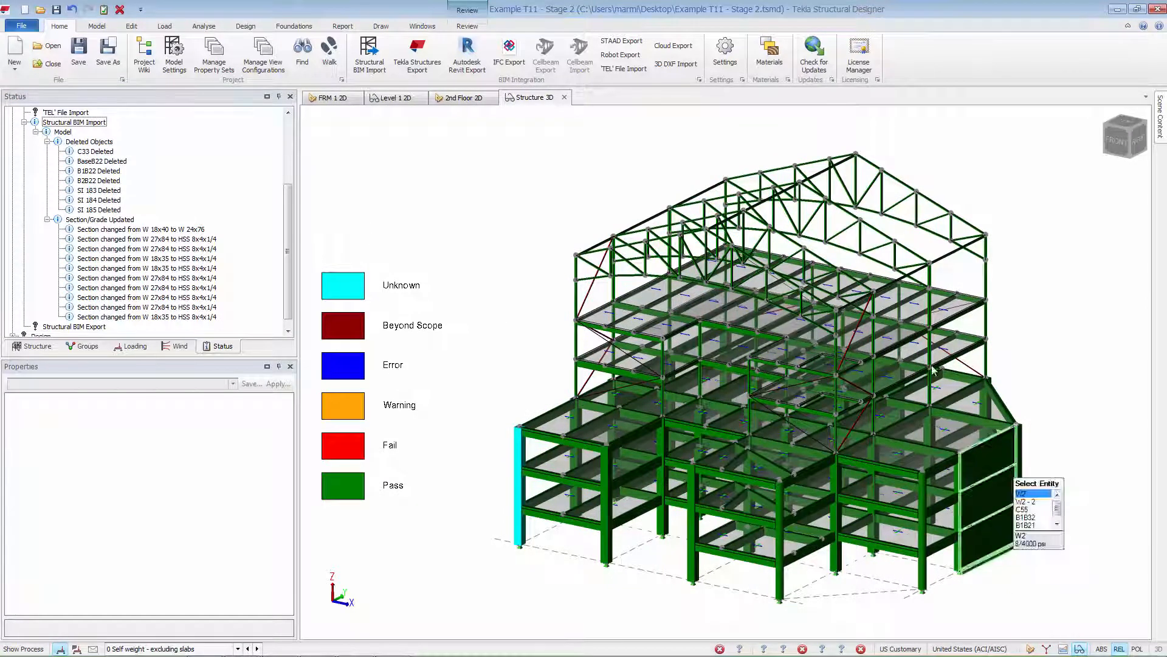
Colour the 3D structure by BIM status and examine the roof edge members, trusses and steel floor edge beam for updates
{"action": "left_click", "coordinate": [467, 26]}
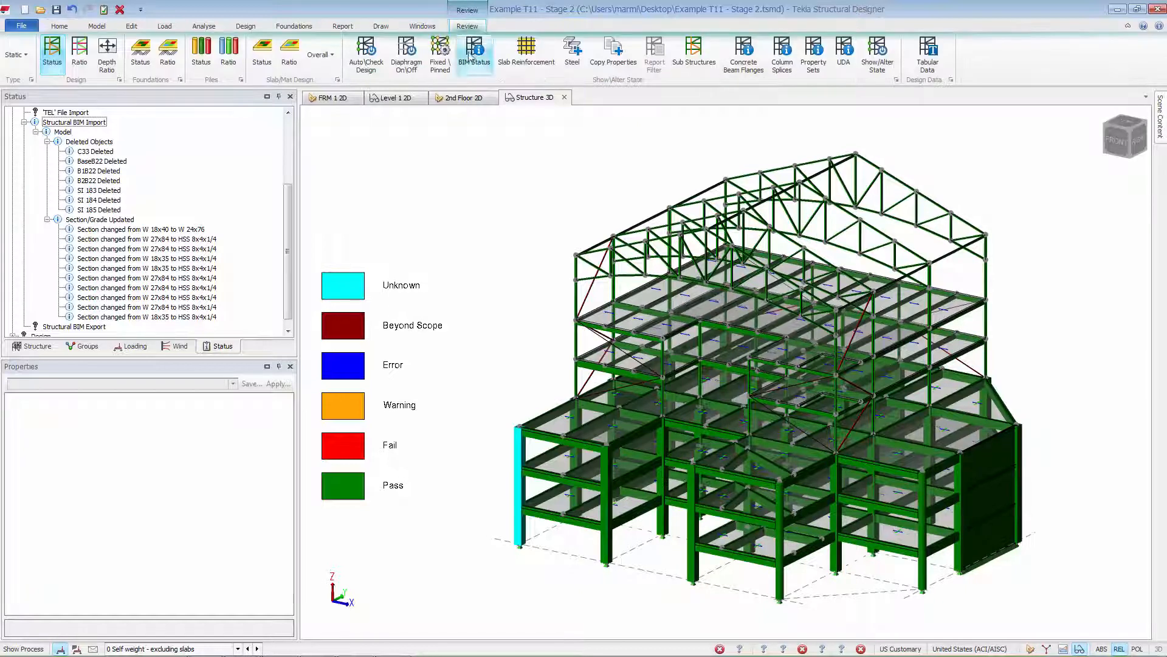
{"action": "left_click", "coordinate": [473, 55]}
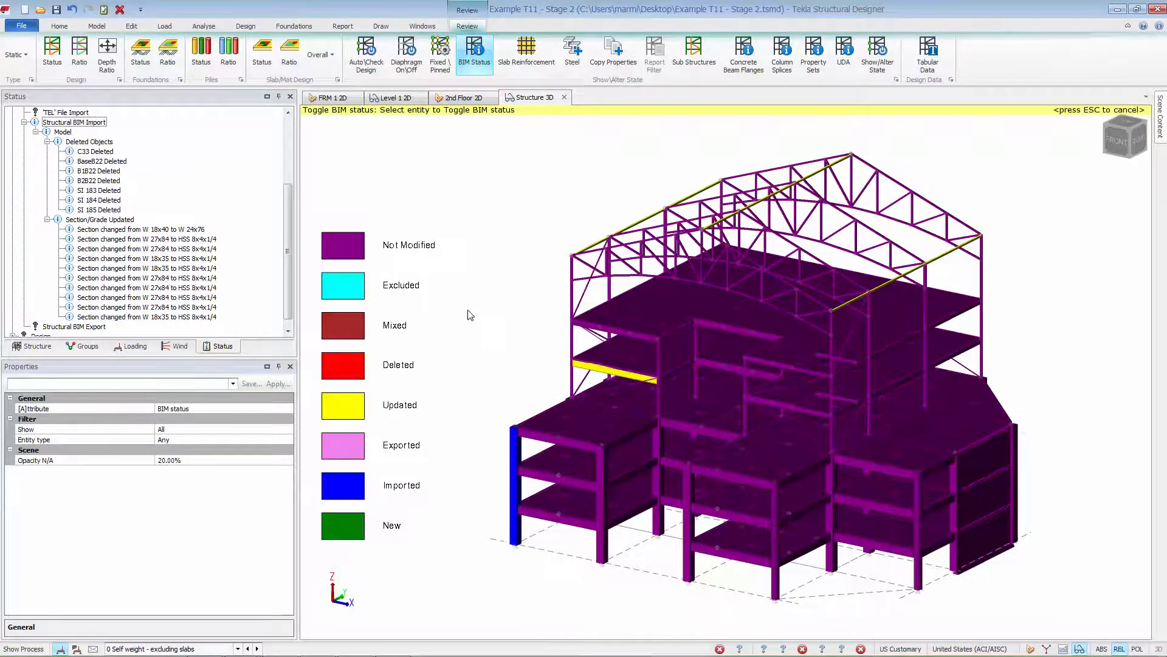
{"action": "scroll", "coordinate": [972, 260], "scroll_direction": "up", "scroll_amount": 5}
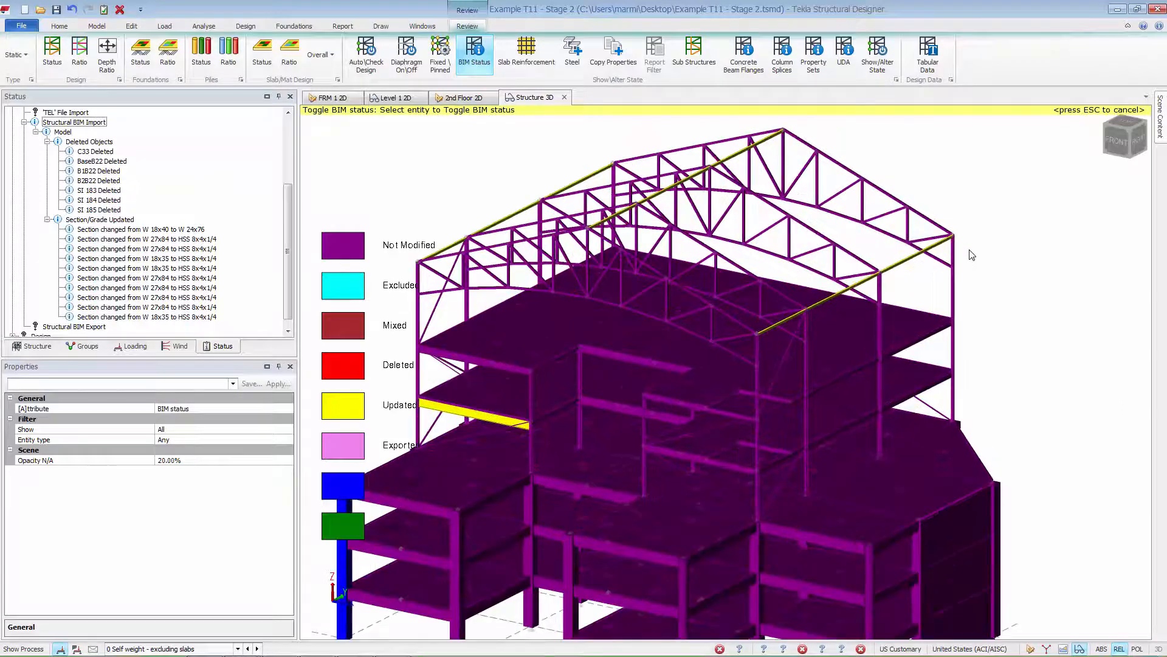
{"action": "scroll", "coordinate": [876, 254], "scroll_direction": "up", "scroll_amount": 2}
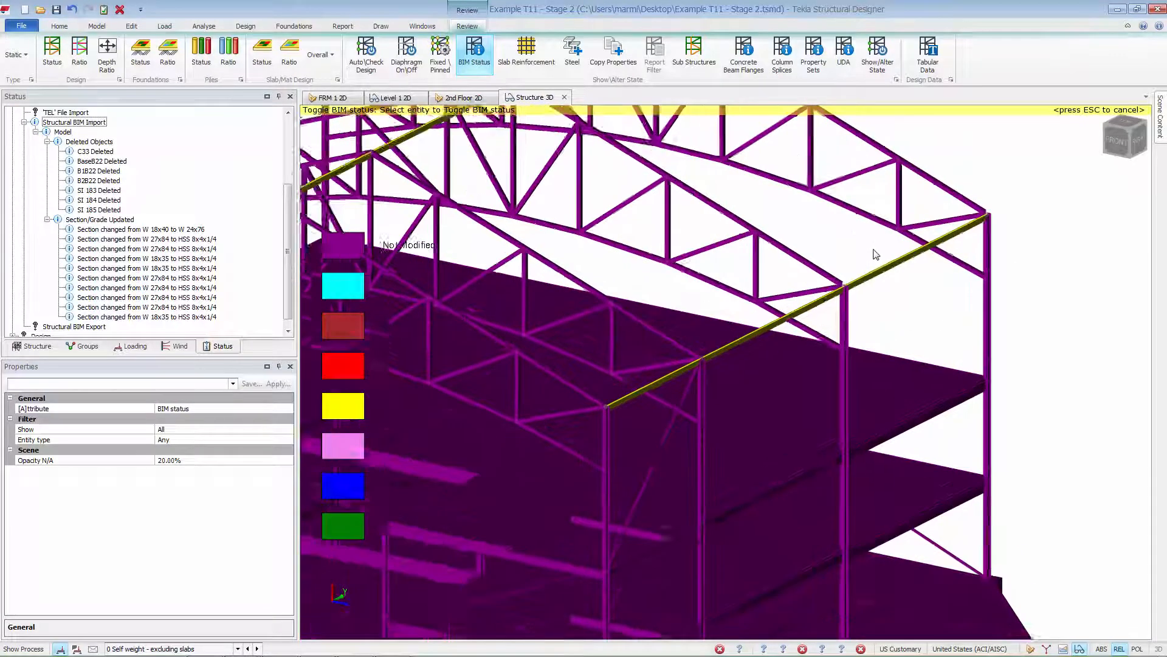
{"action": "scroll", "coordinate": [717, 191], "scroll_direction": "down", "scroll_amount": 4}
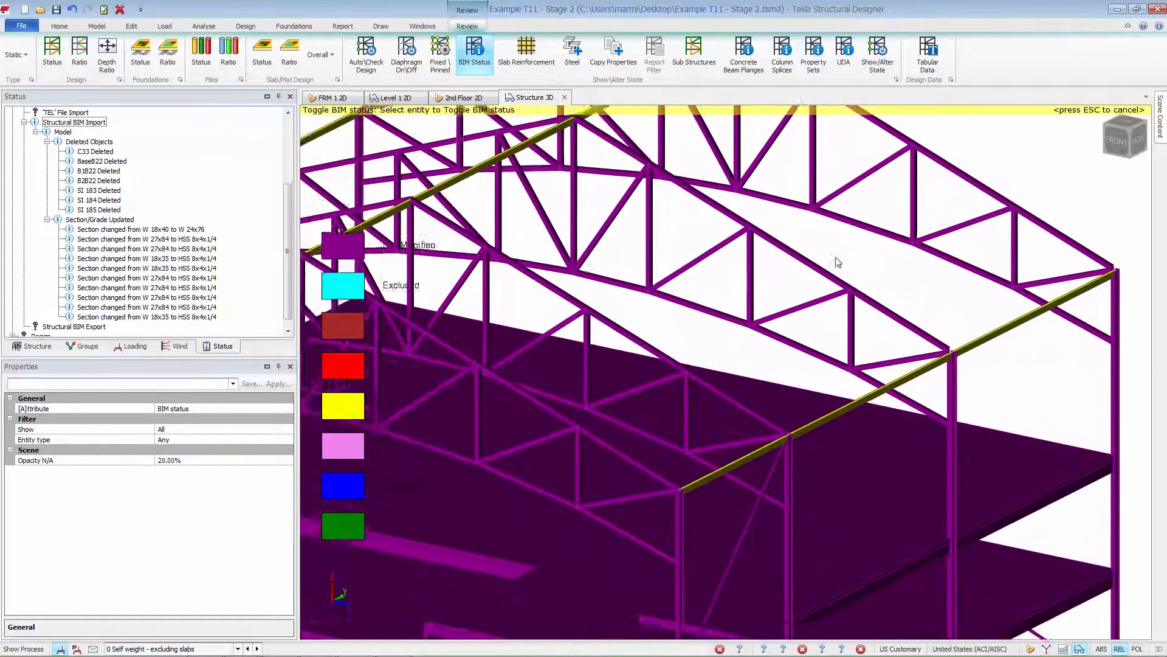
{"action": "scroll", "coordinate": [656, 201], "scroll_direction": "down", "scroll_amount": 3}
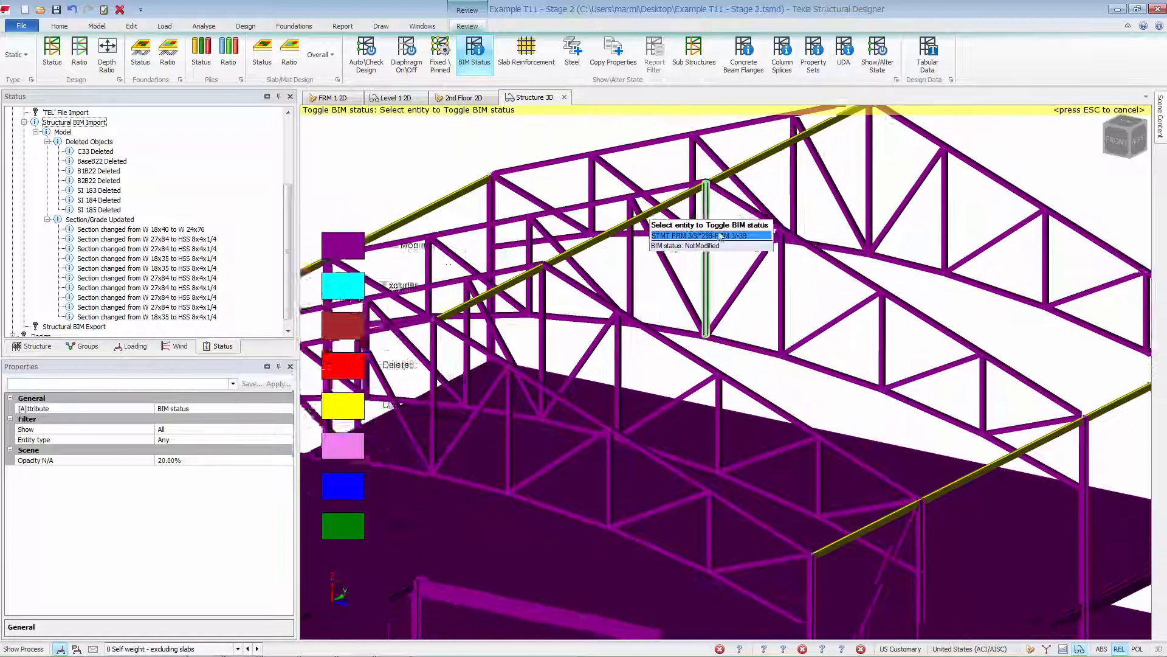
{"action": "scroll", "coordinate": [687, 370], "scroll_direction": "up", "scroll_amount": 3}
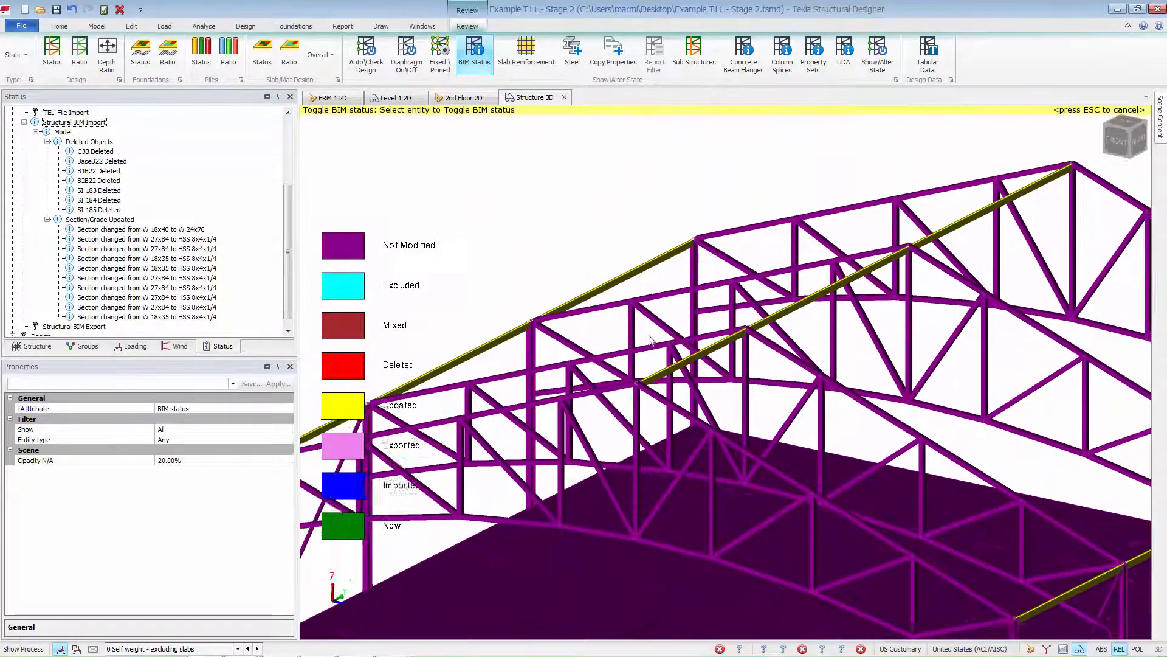
{"action": "scroll", "coordinate": [446, 404], "scroll_direction": "down", "scroll_amount": 3}
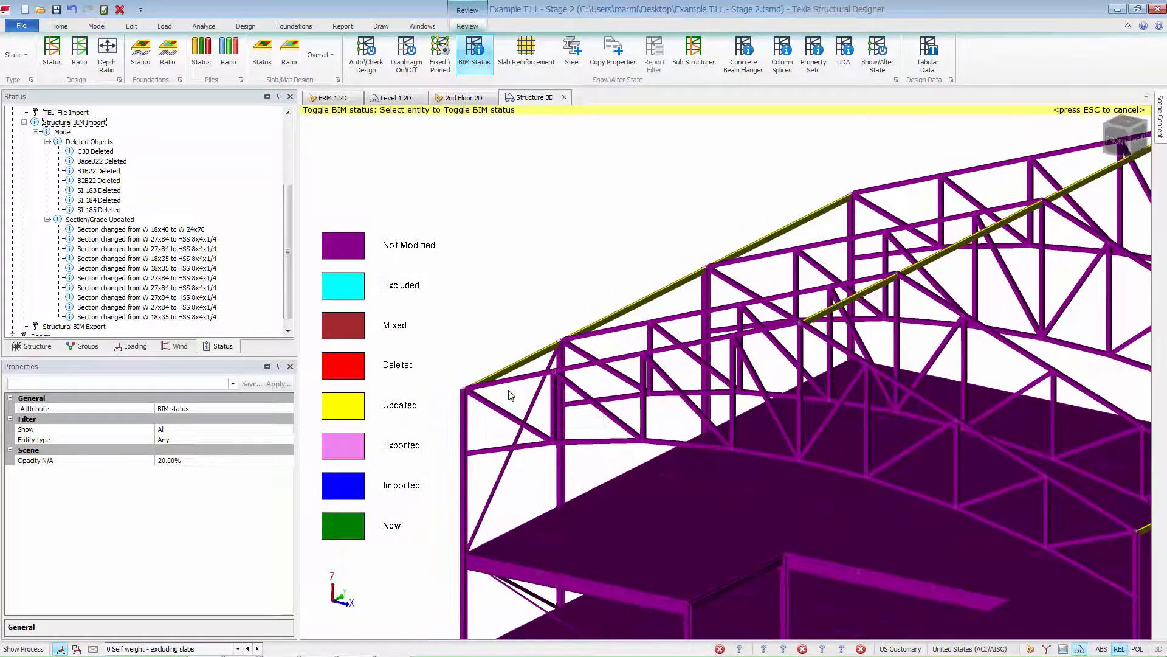
{"action": "scroll", "coordinate": [498, 426], "scroll_direction": "up", "scroll_amount": 5}
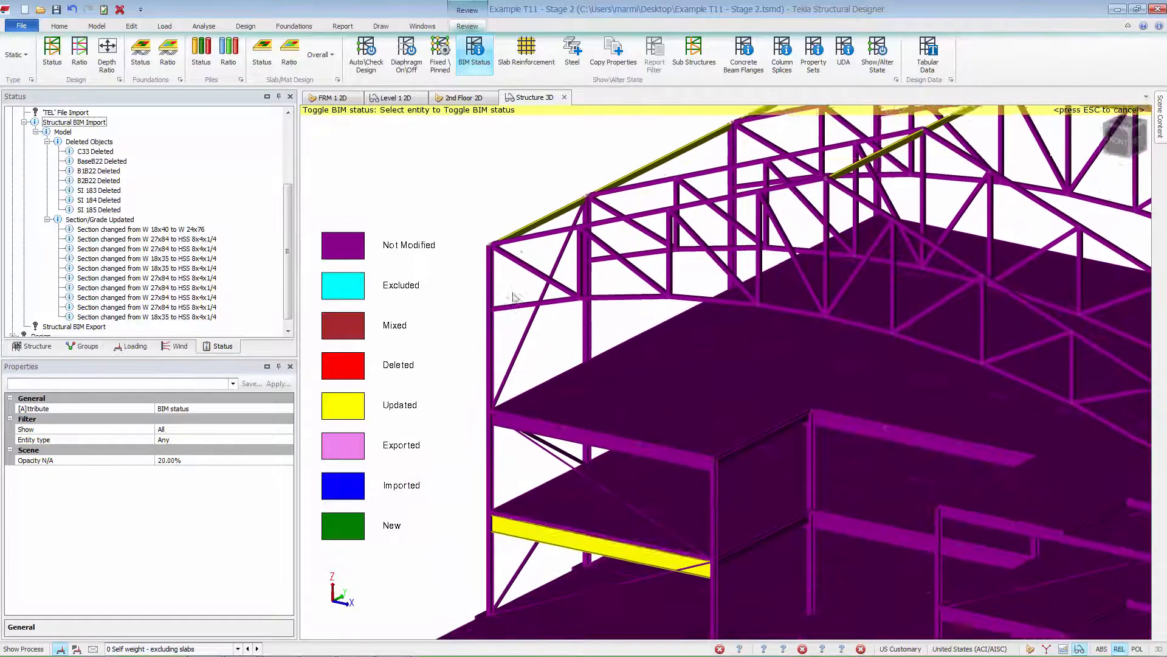
Inspect the BIM status of the steel floor edge beam and the concrete corner column with its adjoining slabs up close
{"action": "scroll", "coordinate": [572, 383], "scroll_direction": "up", "scroll_amount": 2}
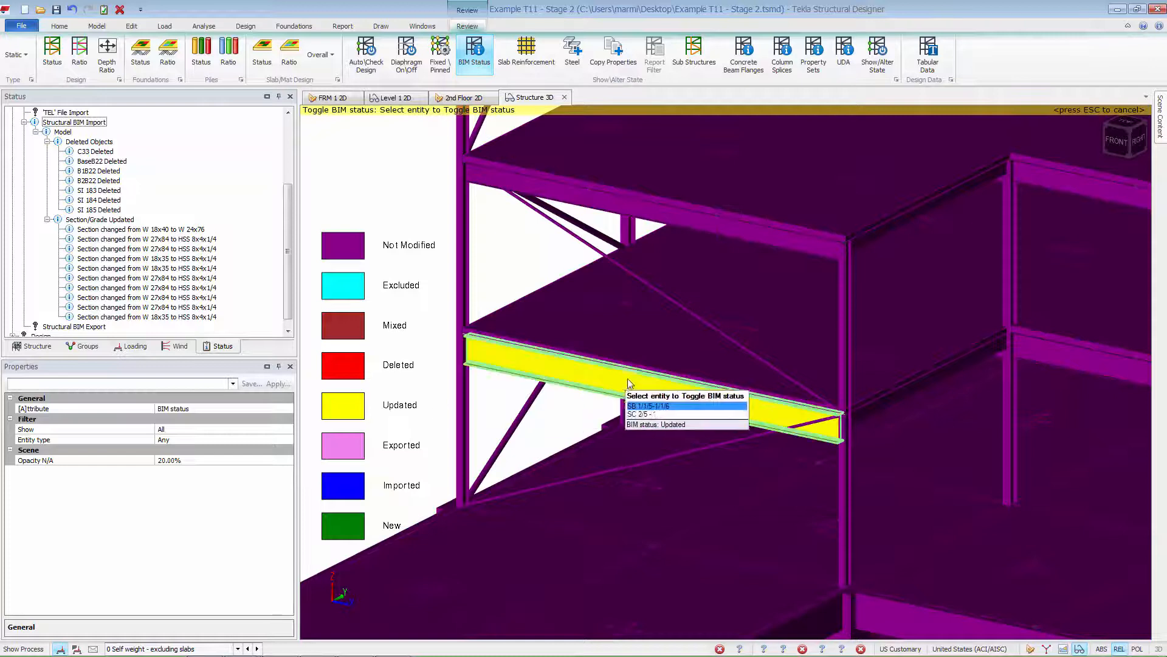
{"action": "scroll", "coordinate": [625, 412], "scroll_direction": "down", "scroll_amount": 3}
{"action": "scroll", "coordinate": [625, 412], "scroll_direction": "down", "scroll_amount": 3}
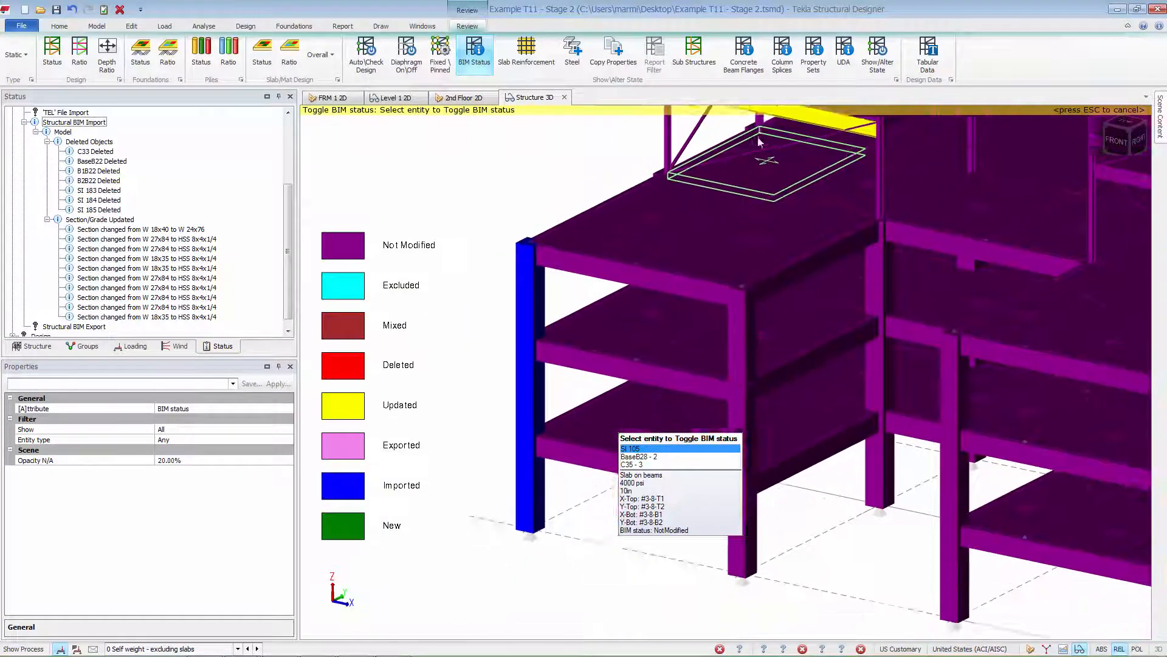
{"action": "scroll", "coordinate": [577, 355], "scroll_direction": "up", "scroll_amount": 4}
{"action": "scroll", "coordinate": [551, 401], "scroll_direction": "up", "scroll_amount": 2}
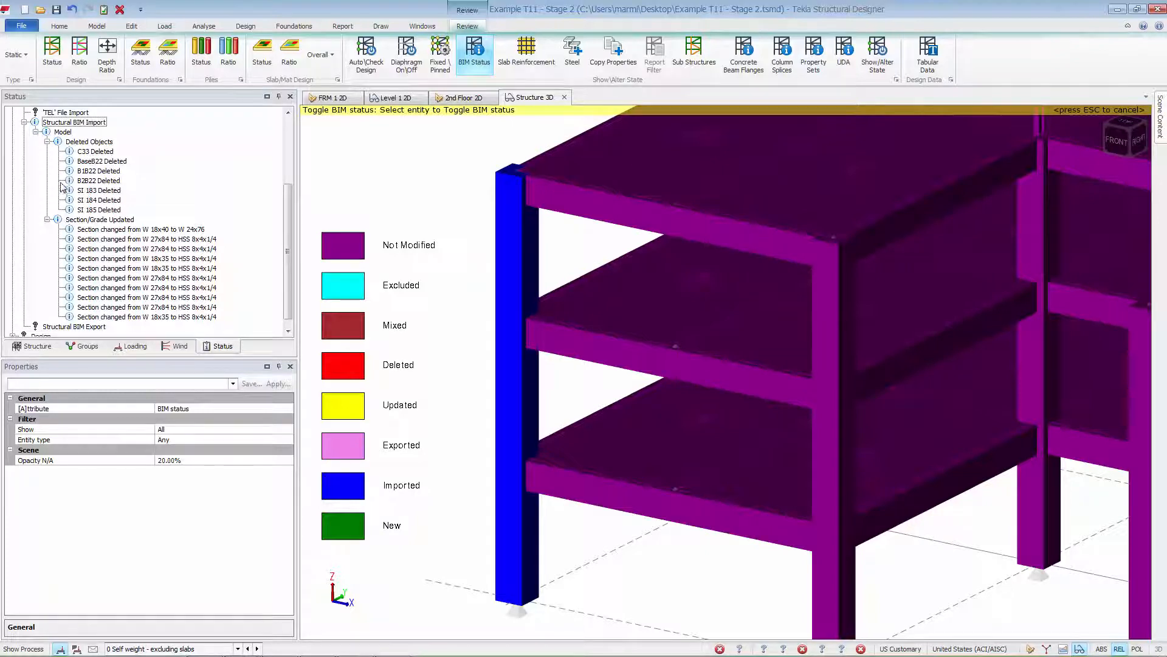
Collapse the deleted objects list and locate the W 24x76 floor beam and several HSS 8x4x1/4 roof members from their section change entries
{"action": "left_click", "coordinate": [47, 141]}
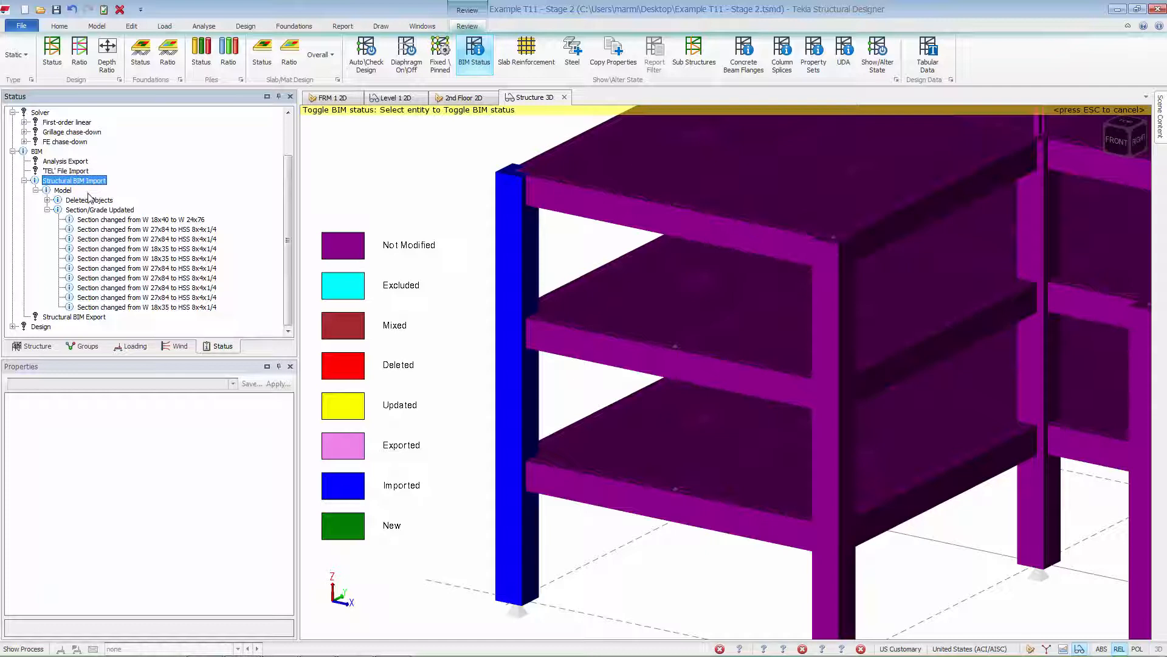
{"action": "left_click", "coordinate": [121, 222]}
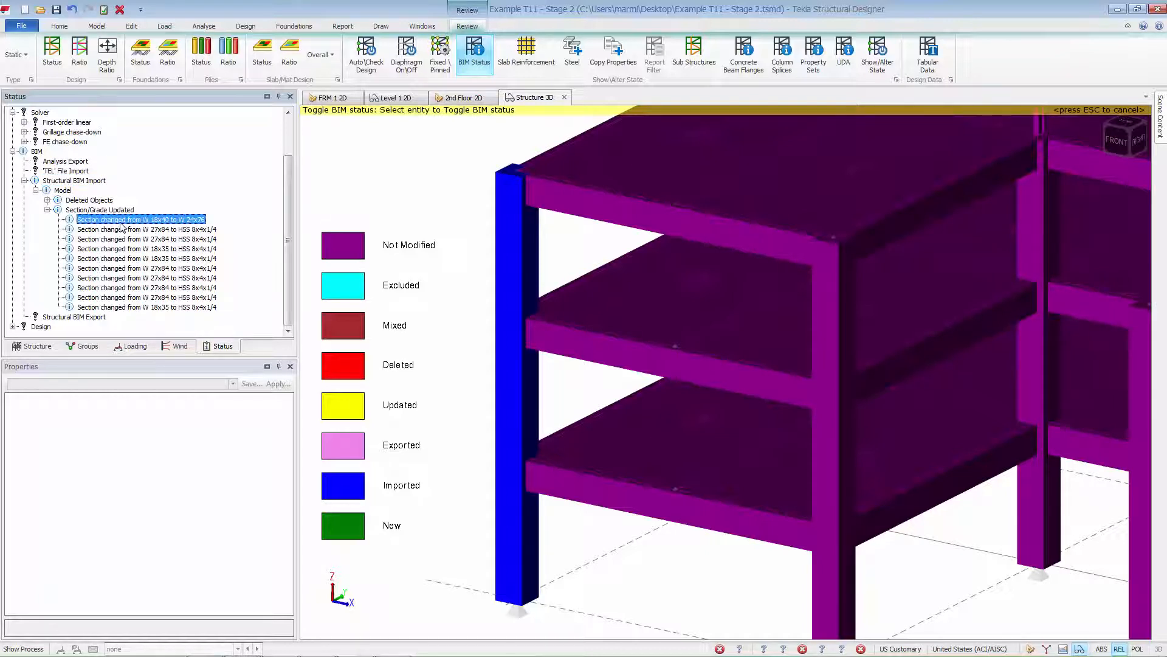
{"action": "double_click", "coordinate": [121, 226]}
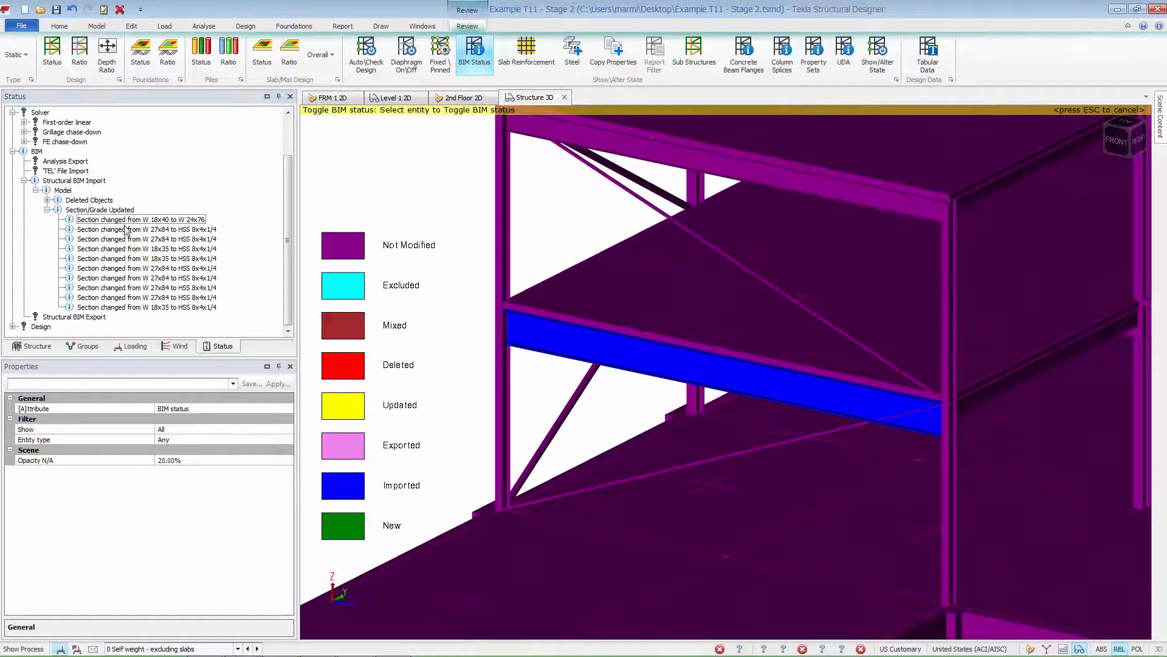
{"action": "double_click", "coordinate": [126, 230]}
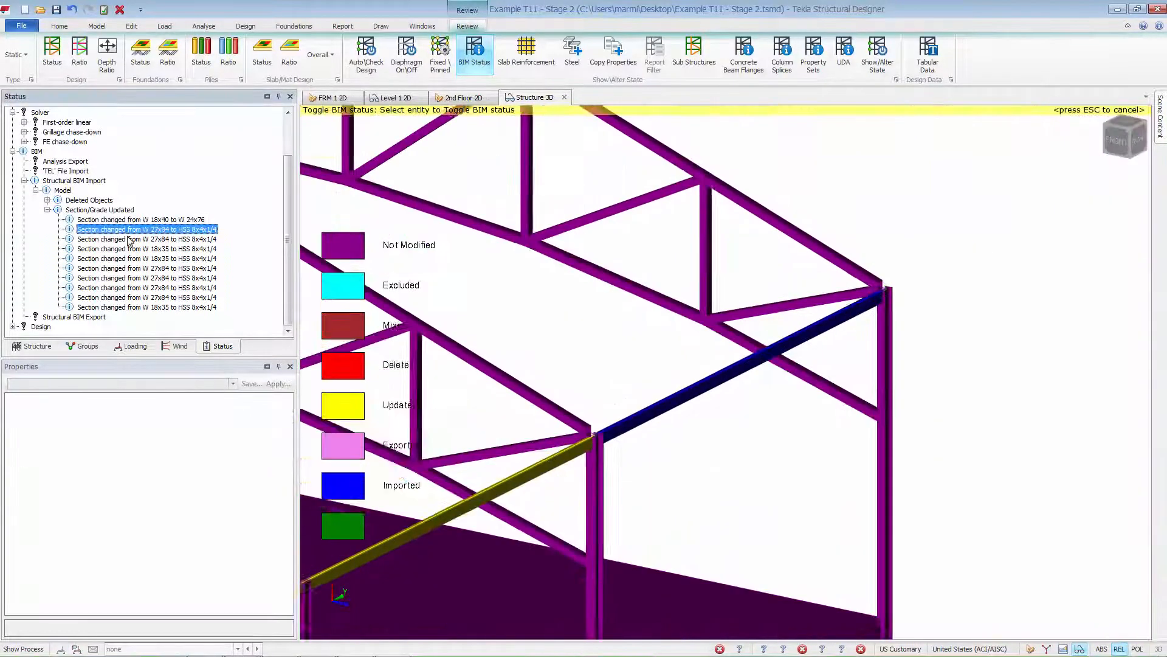
{"action": "double_click", "coordinate": [129, 240]}
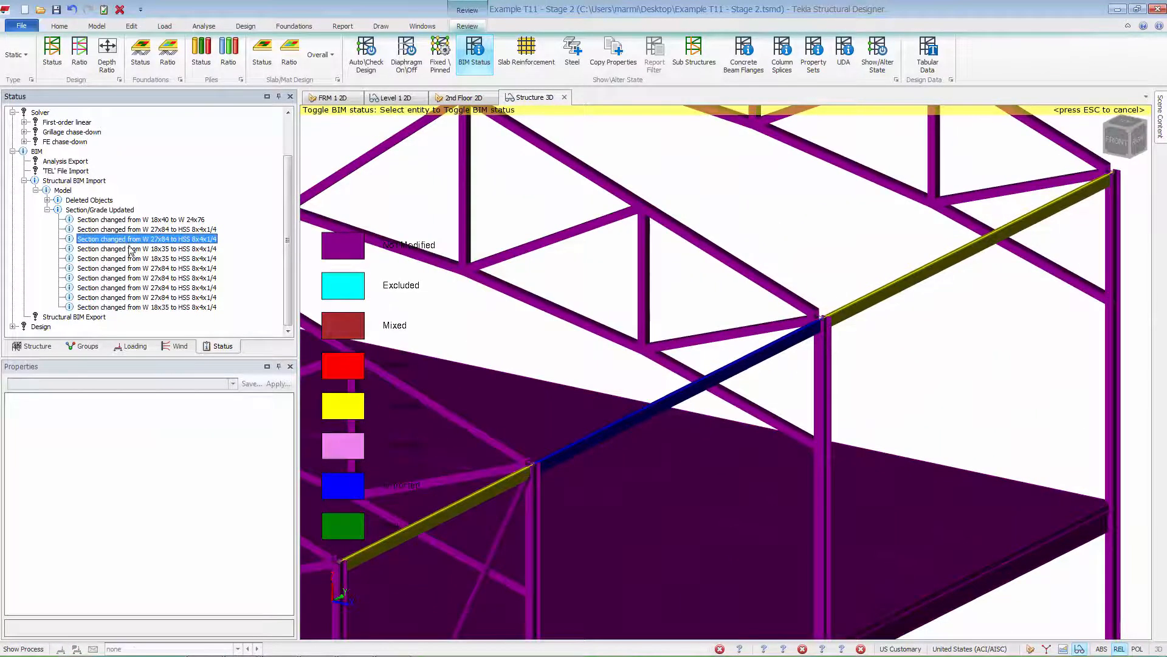
{"action": "double_click", "coordinate": [130, 257]}
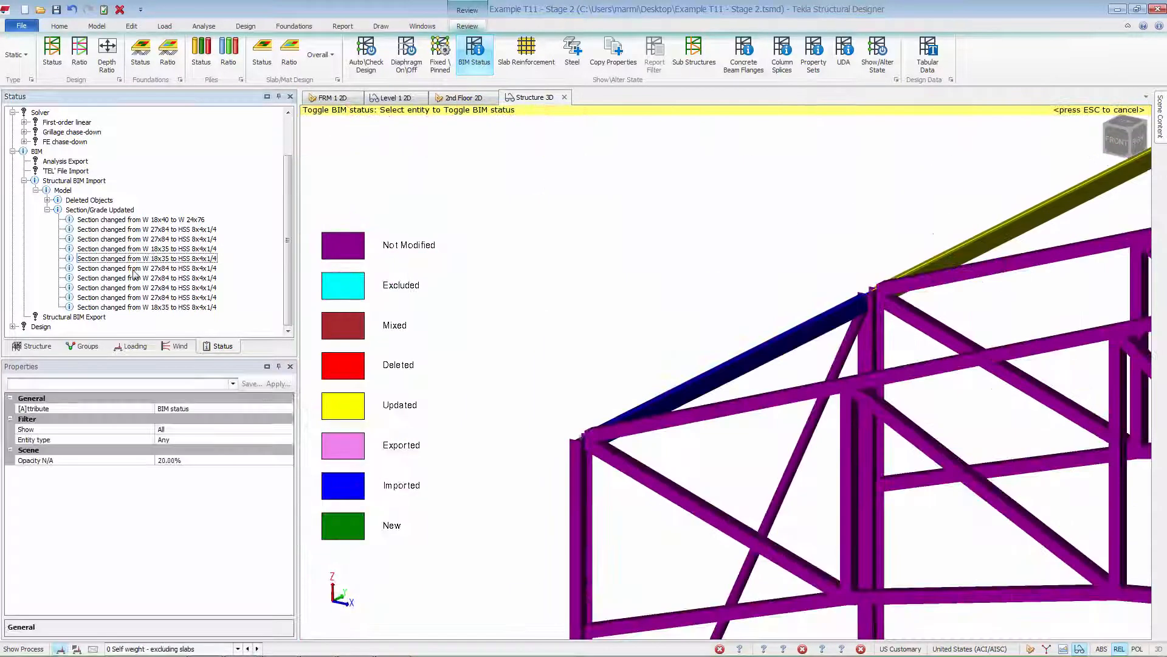
{"action": "double_click", "coordinate": [134, 277]}
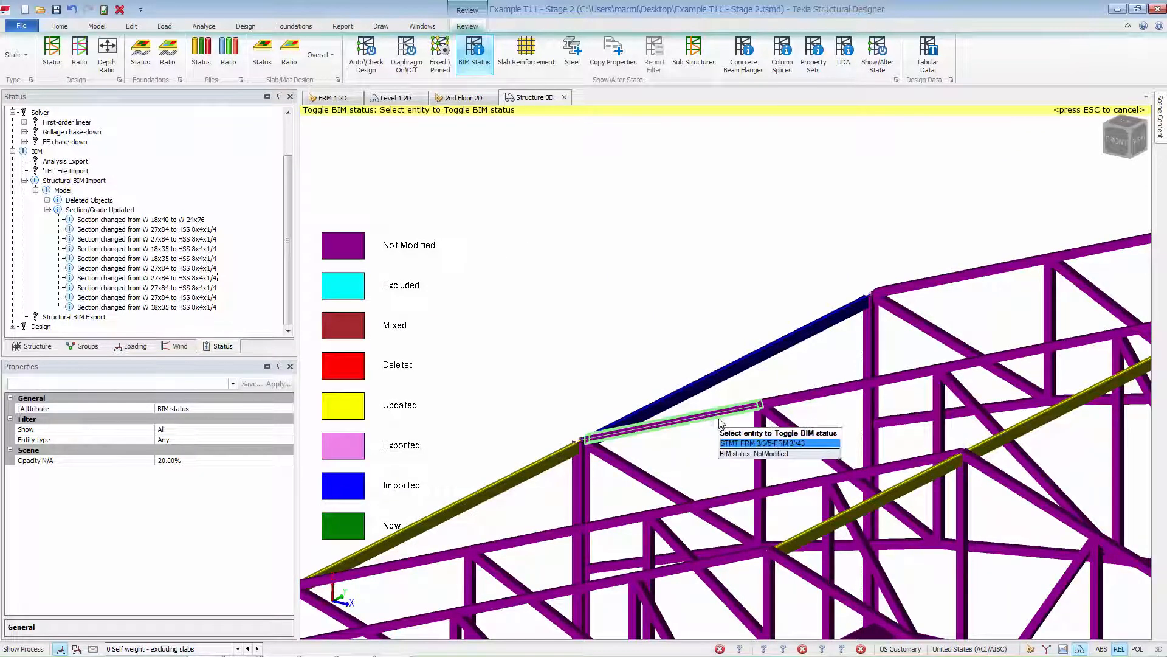
Show the whole structure in 3D and return from the BIM status colouring to the structural view
{"action": "scroll", "coordinate": [666, 291], "scroll_direction": "down", "scroll_amount": 6}
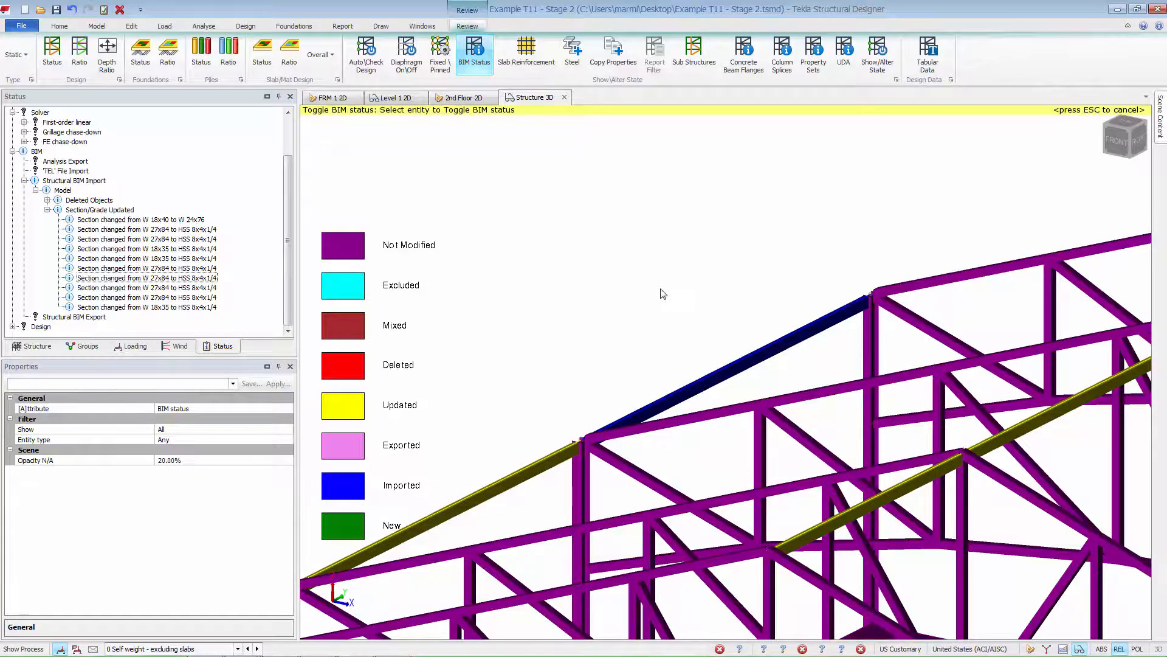
{"action": "mouse_move", "coordinate": [659, 287]}
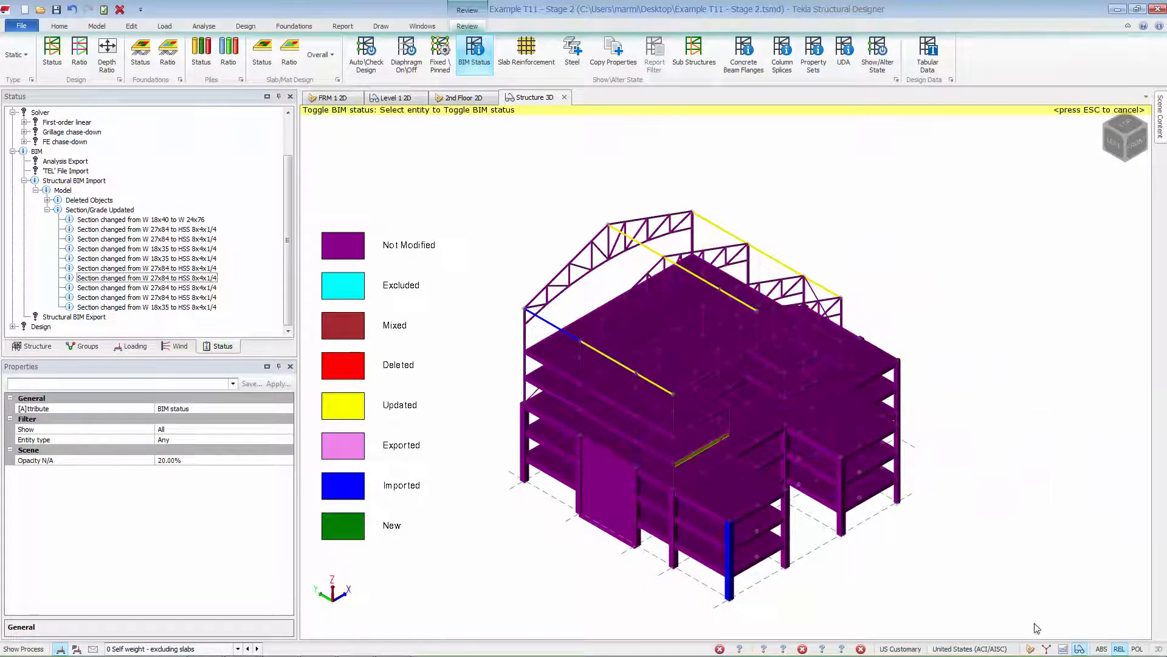
{"action": "left_click", "coordinate": [1032, 649]}
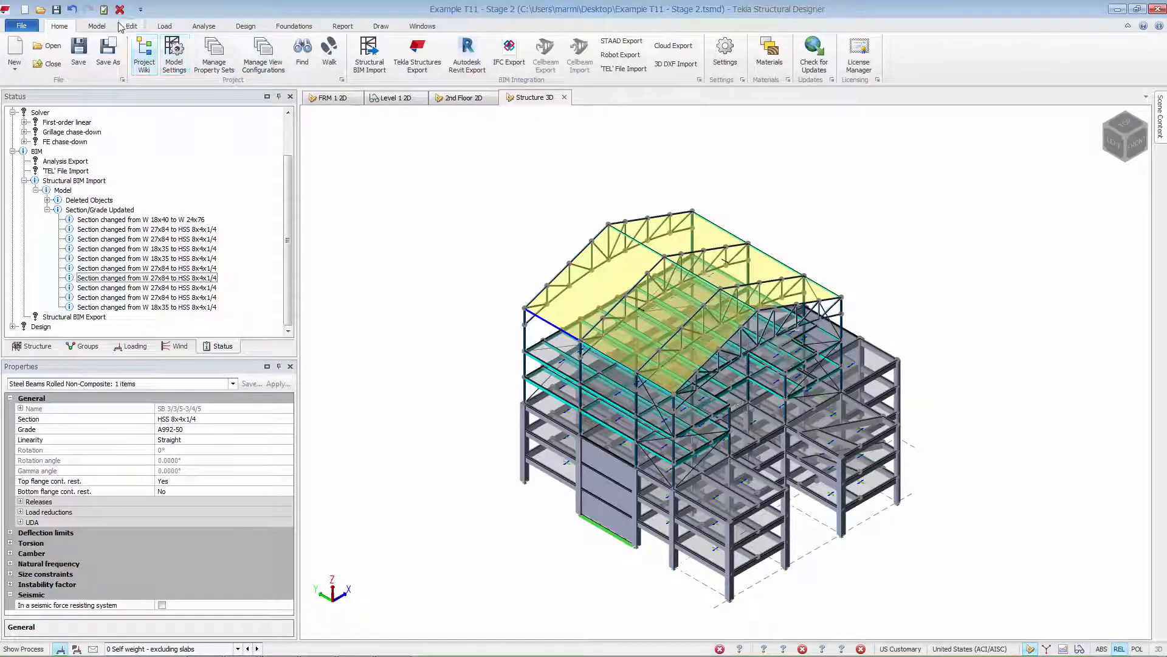
Validate the updated model and check the model entry in the expanded validation results
{"action": "left_click", "coordinate": [104, 11]}
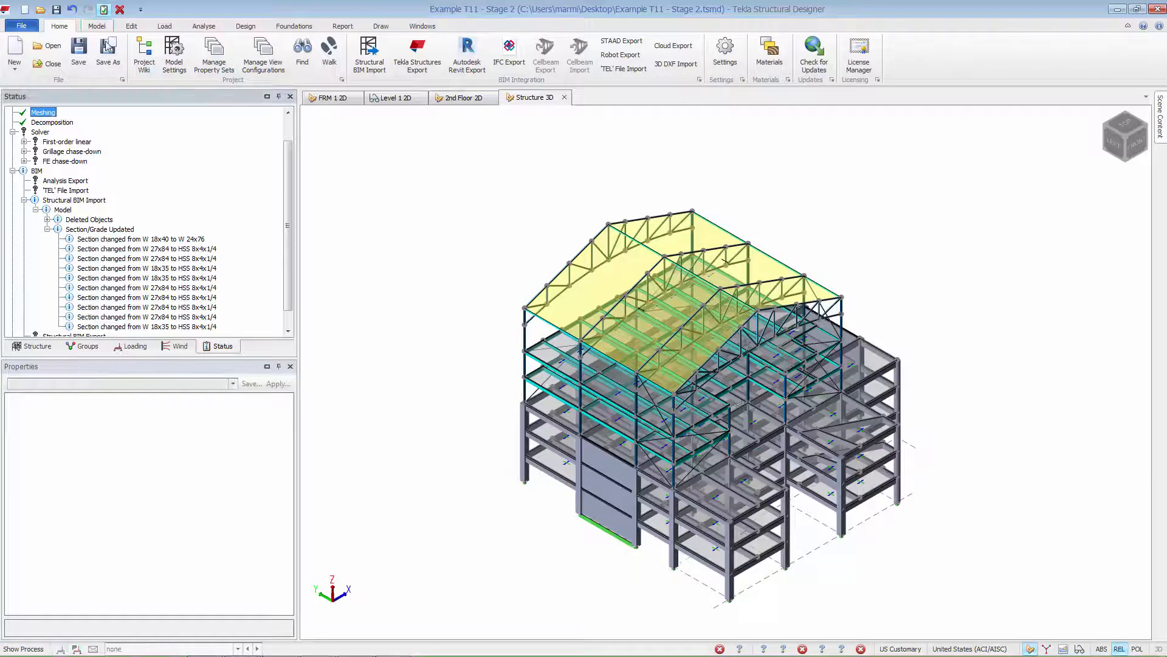
{"action": "scroll", "coordinate": [292, 133], "scroll_direction": "up", "scroll_amount": 1}
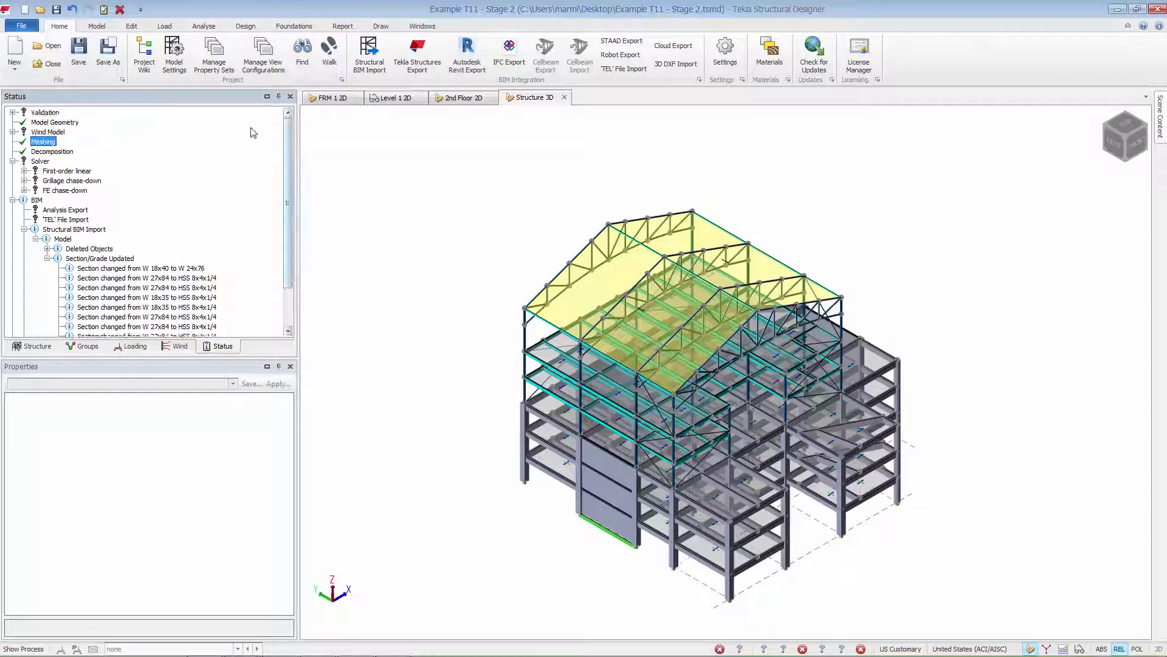
{"action": "scroll", "coordinate": [15, 118], "scroll_direction": "up", "scroll_amount": 1}
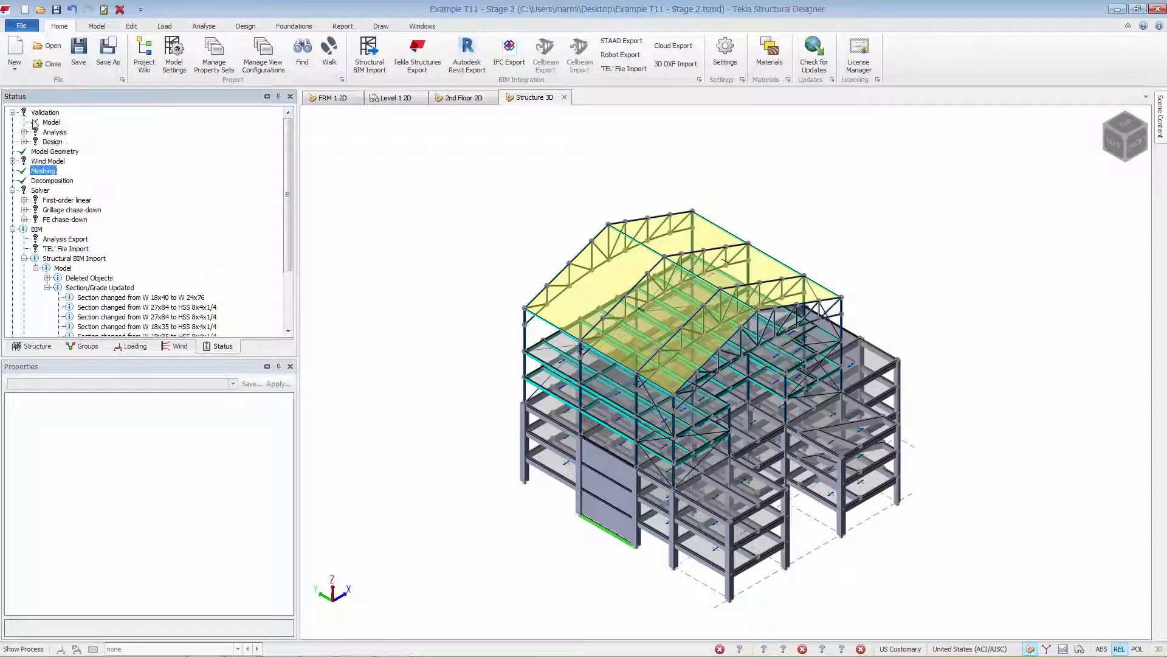
{"action": "left_click", "coordinate": [58, 124]}
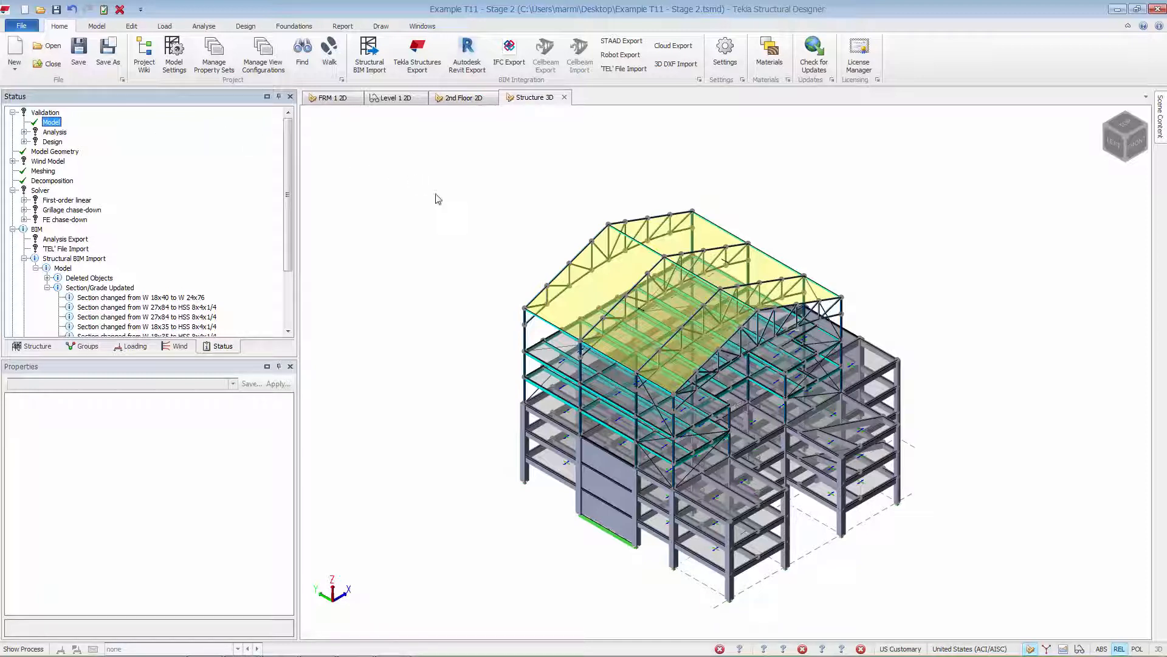
{"action": "left_click", "coordinate": [461, 216]}
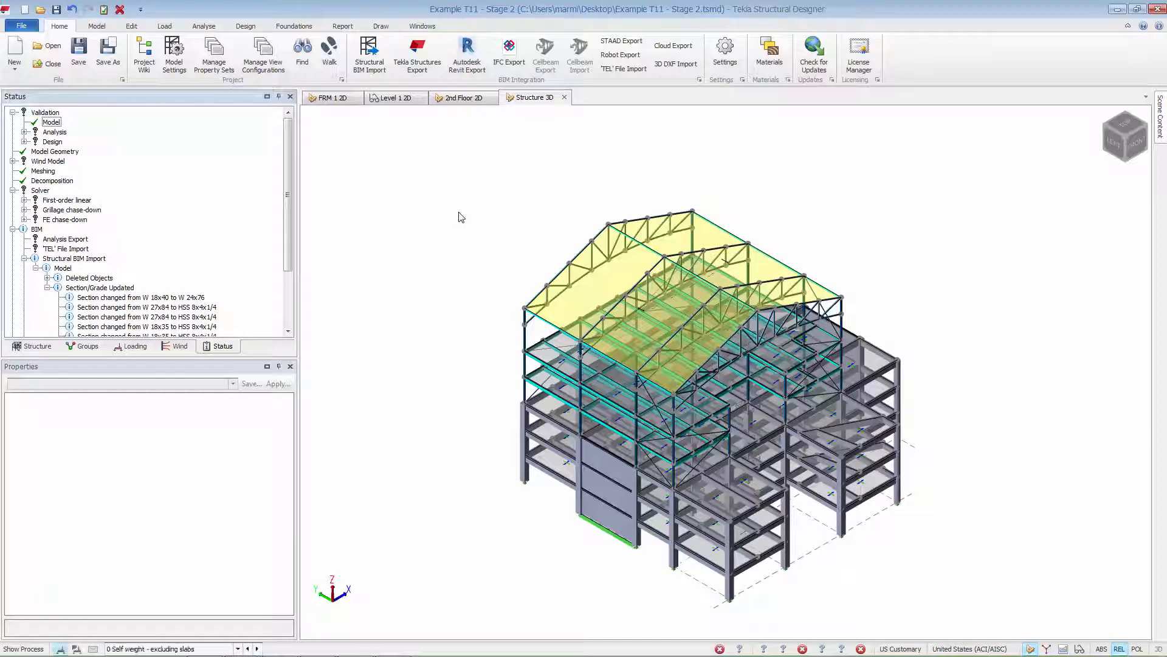